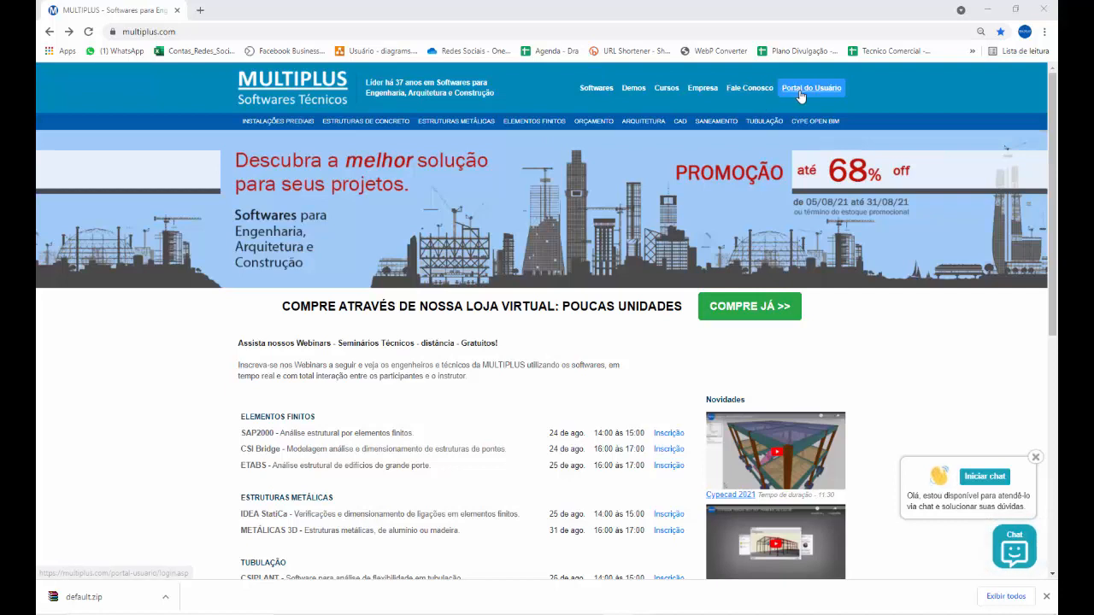
Log in to the Portal do Usuário with the saved login and password, and dismiss the browser recommendation notice.
click(806, 92)
click(556, 168)
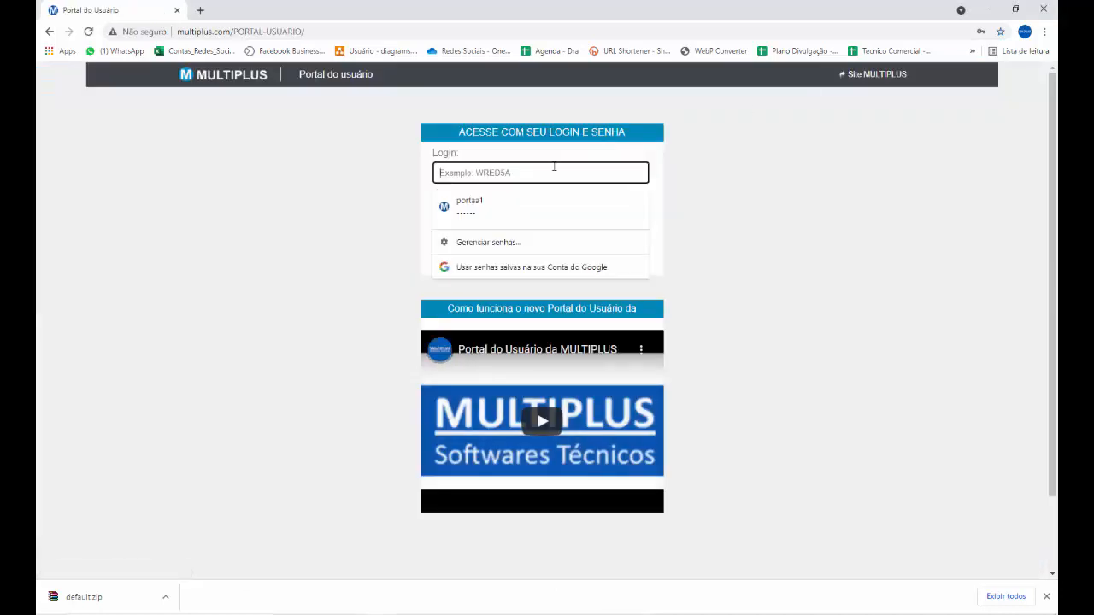
click(538, 210)
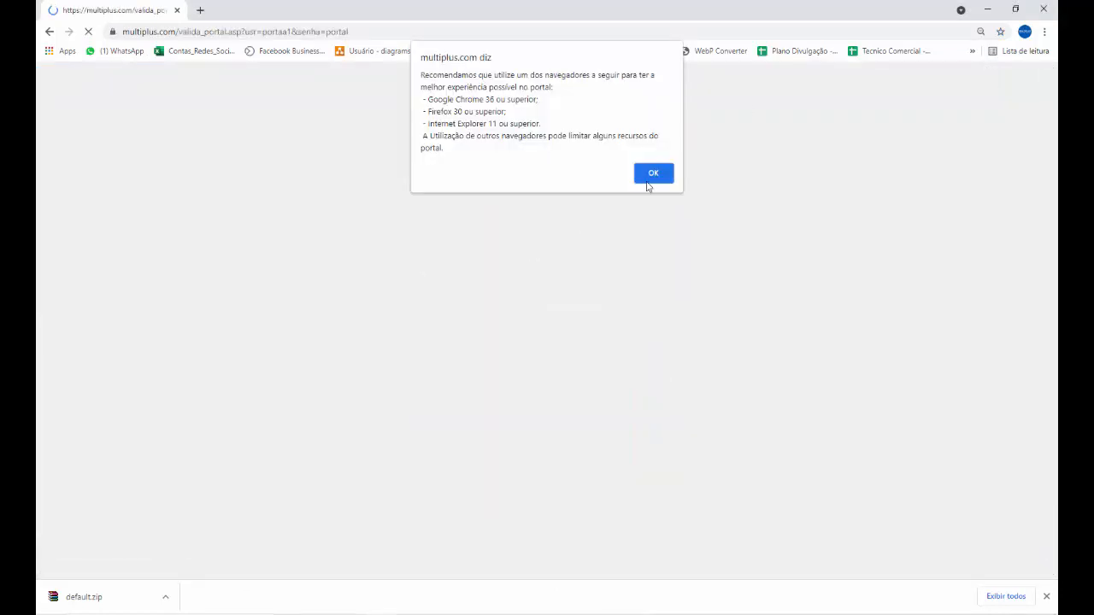
click(655, 174)
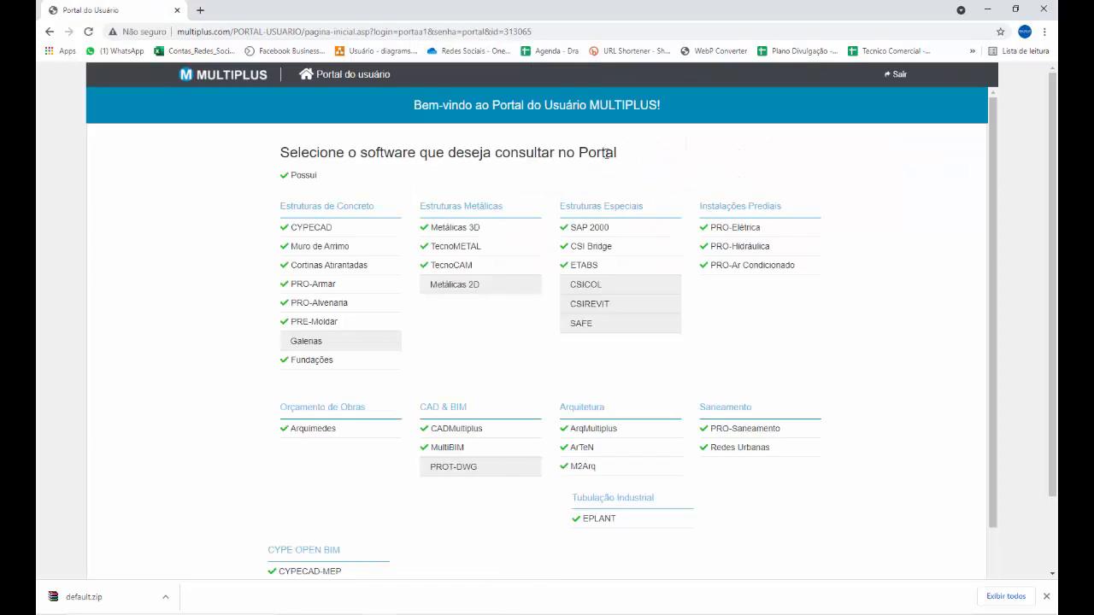
Open the Arquimedes section of the portal and continue with its version V.22 hardlock.
click(312, 432)
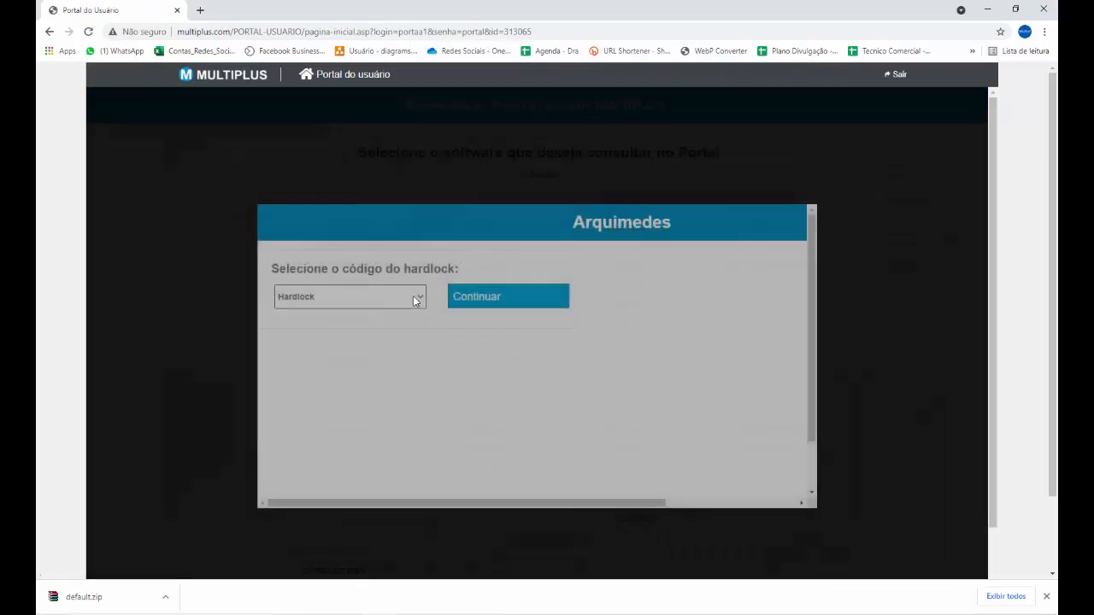
click(384, 297)
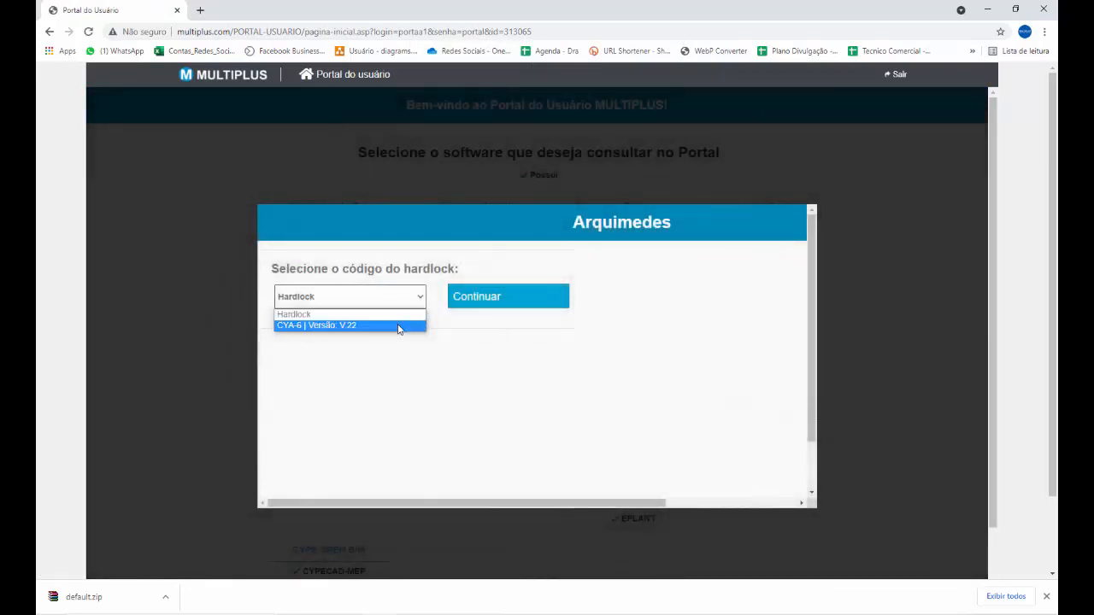
click(401, 324)
click(481, 300)
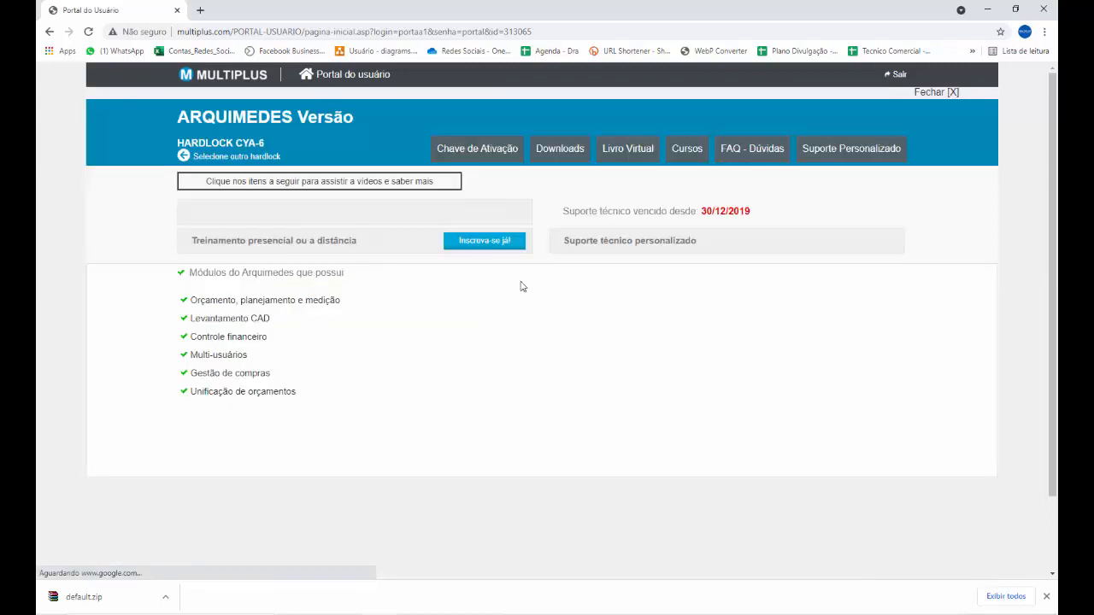
Search the Arquimedes FAQ for "download" and open the article BASES DE DADOS PARA DOWNLOAD.
click(752, 150)
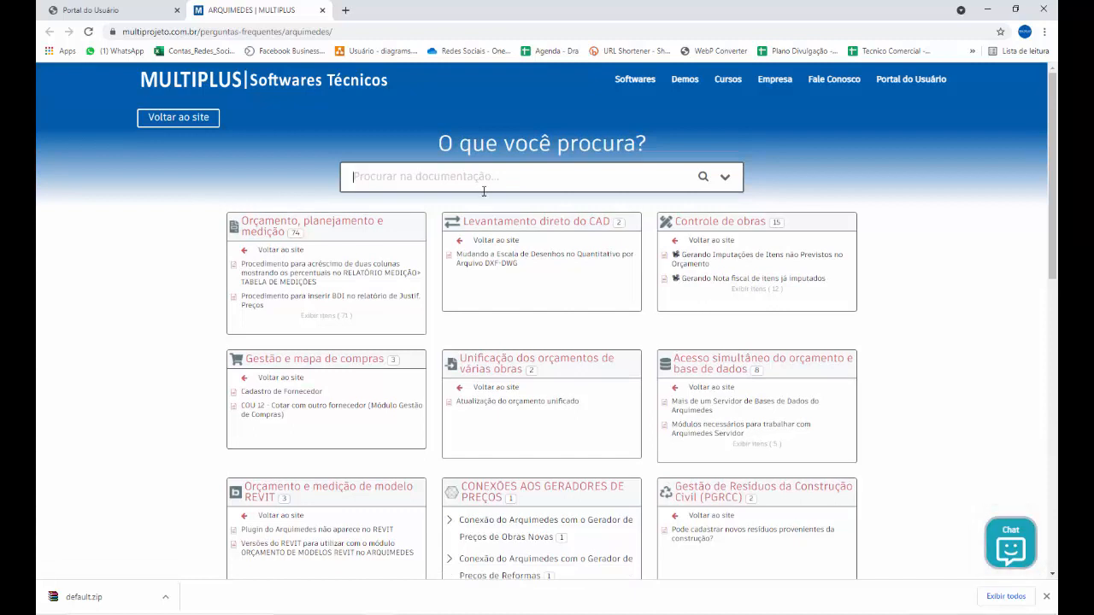
click(483, 192)
text(down)
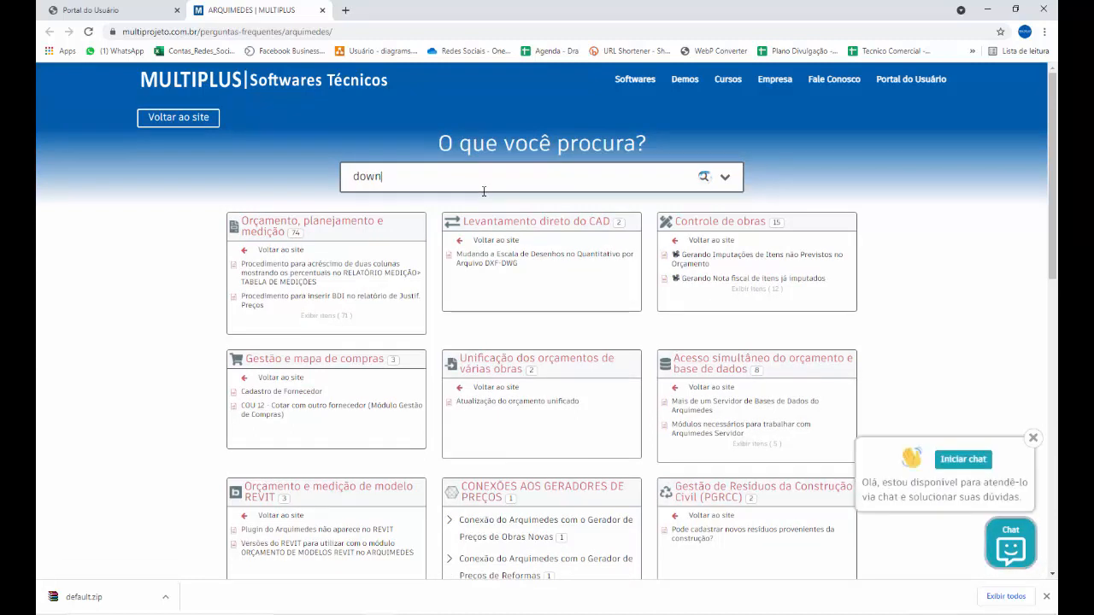
text(load)
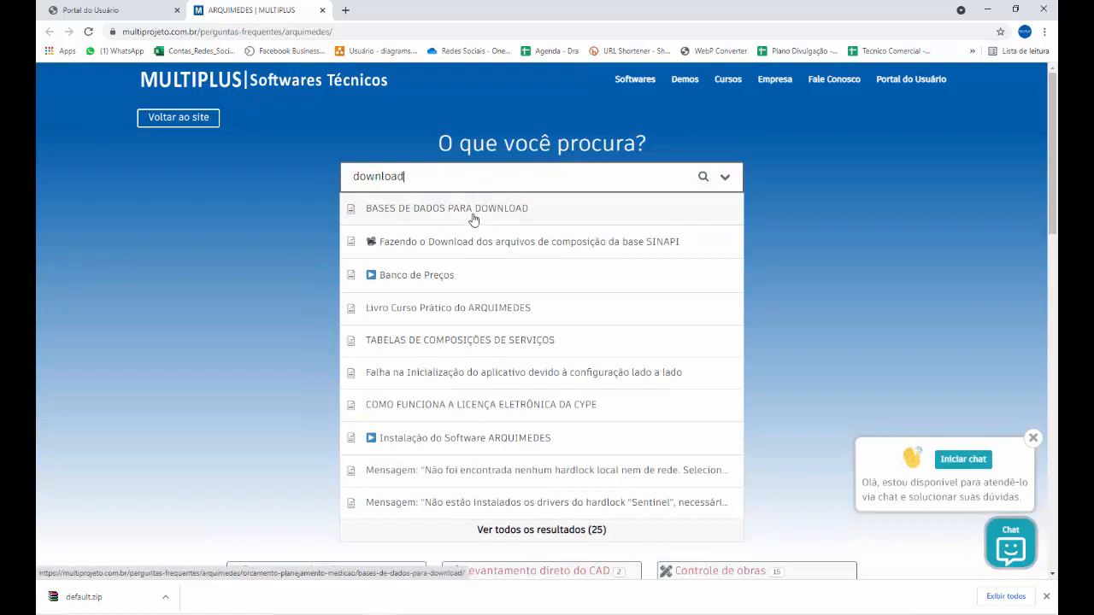
click(474, 220)
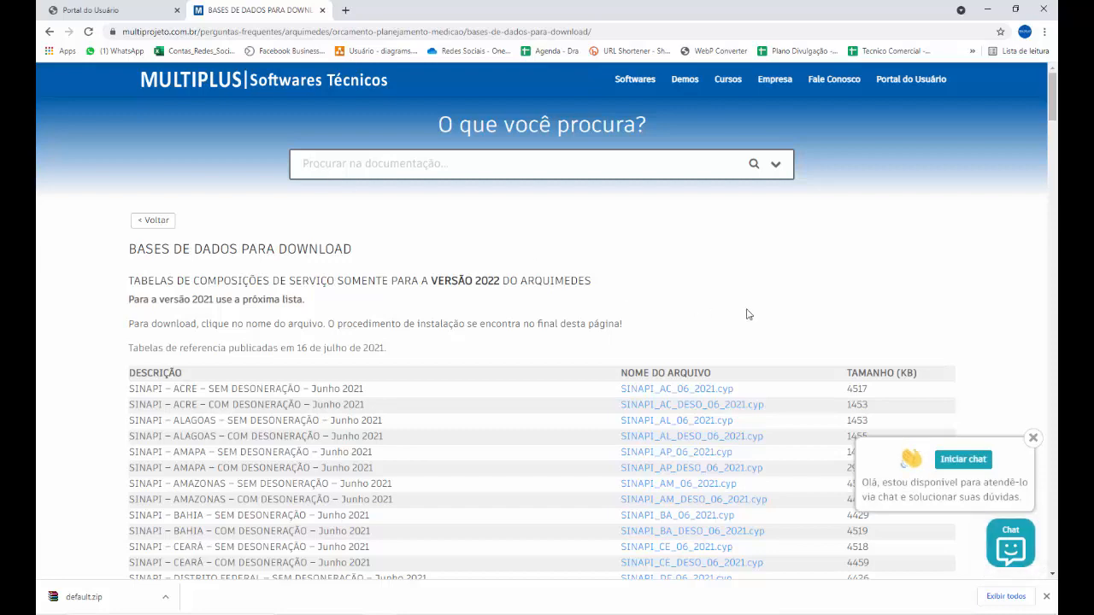
Download SINAPI_SP_06_2021.cyp, the São Paulo database without desoneração, from the version 2022 list.
scroll(696, 392, down, 2)
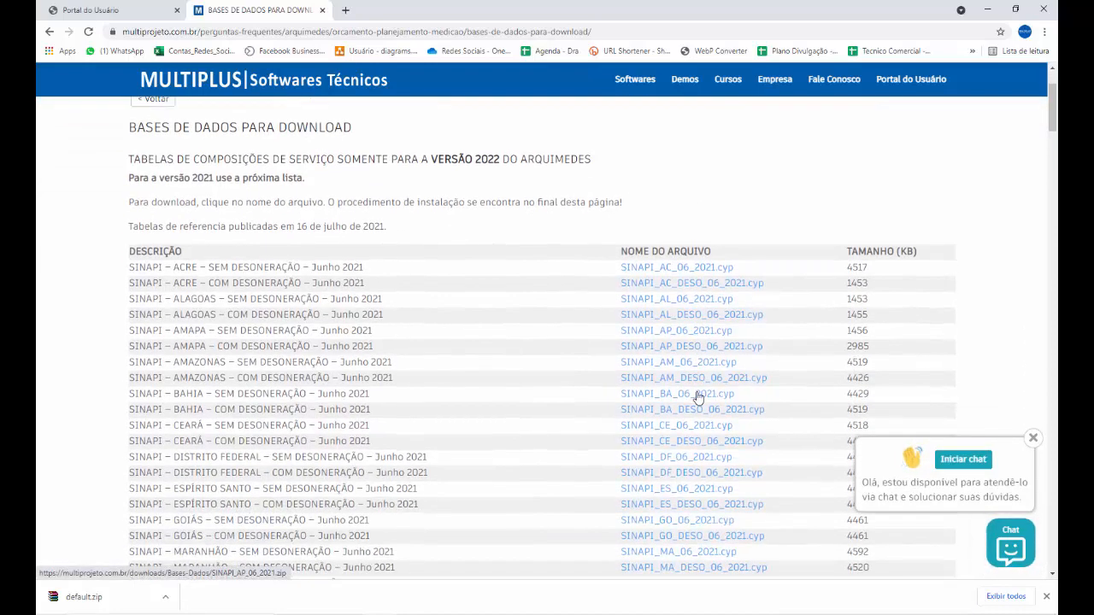
scroll(696, 398, down, 1)
scroll(697, 398, down, 1)
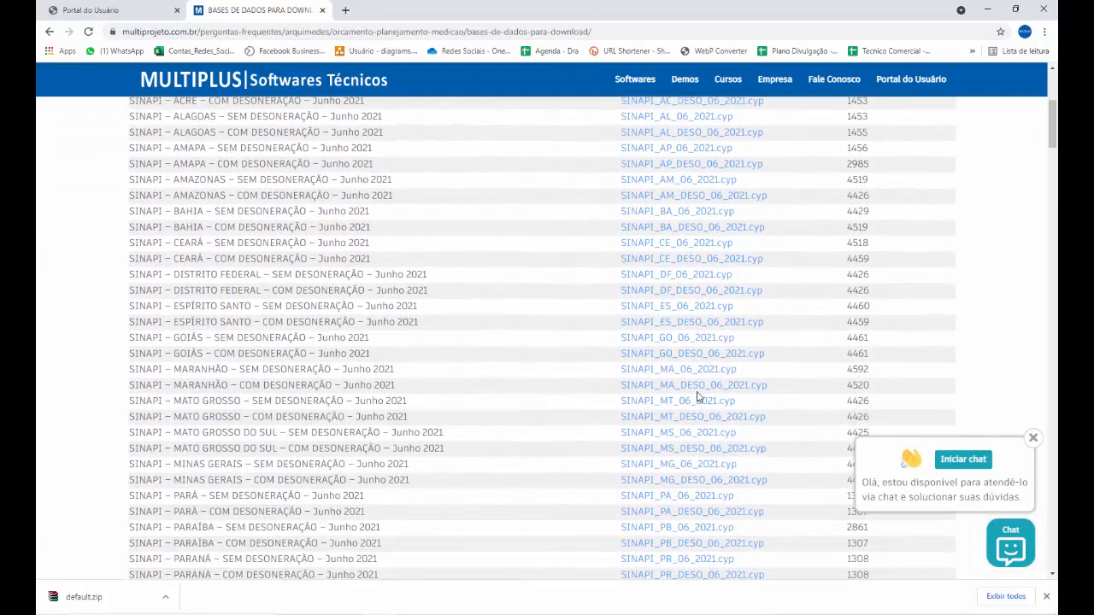
scroll(696, 395, down, 4)
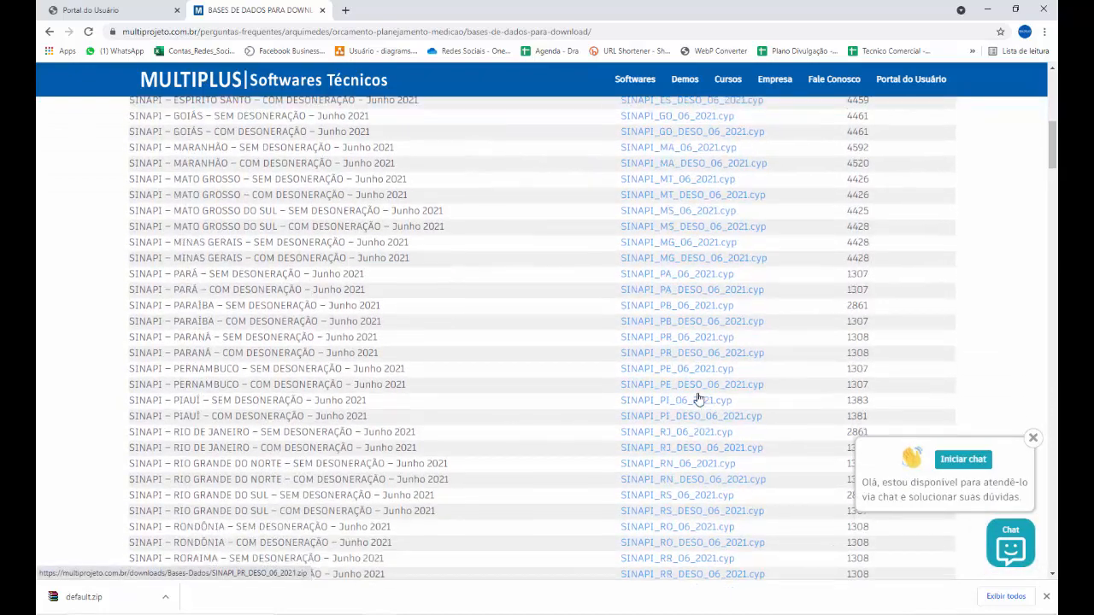
scroll(697, 397, down, 2)
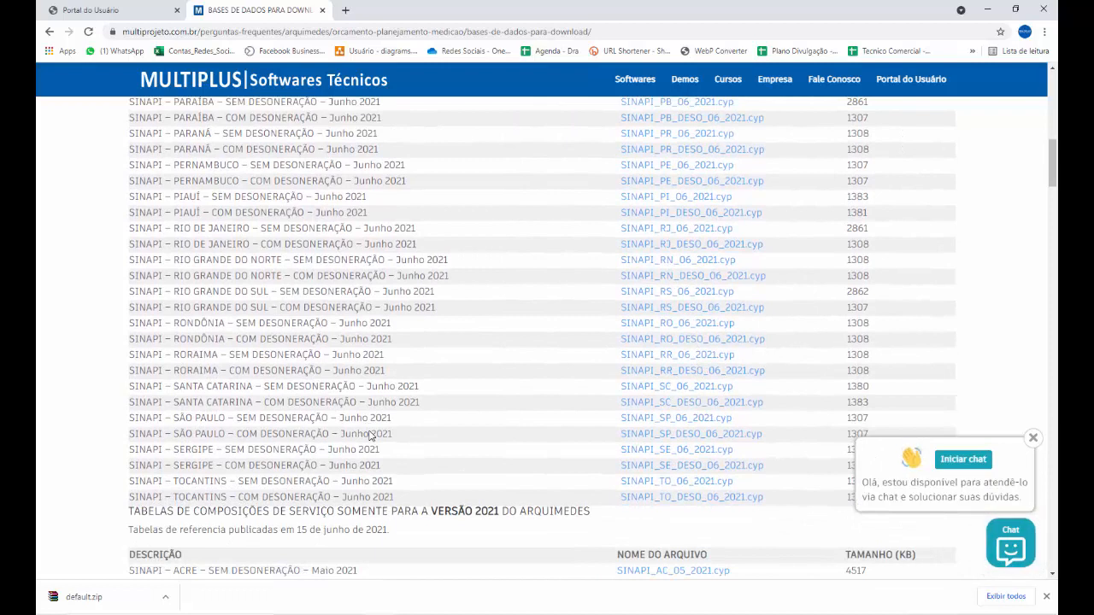
click(691, 423)
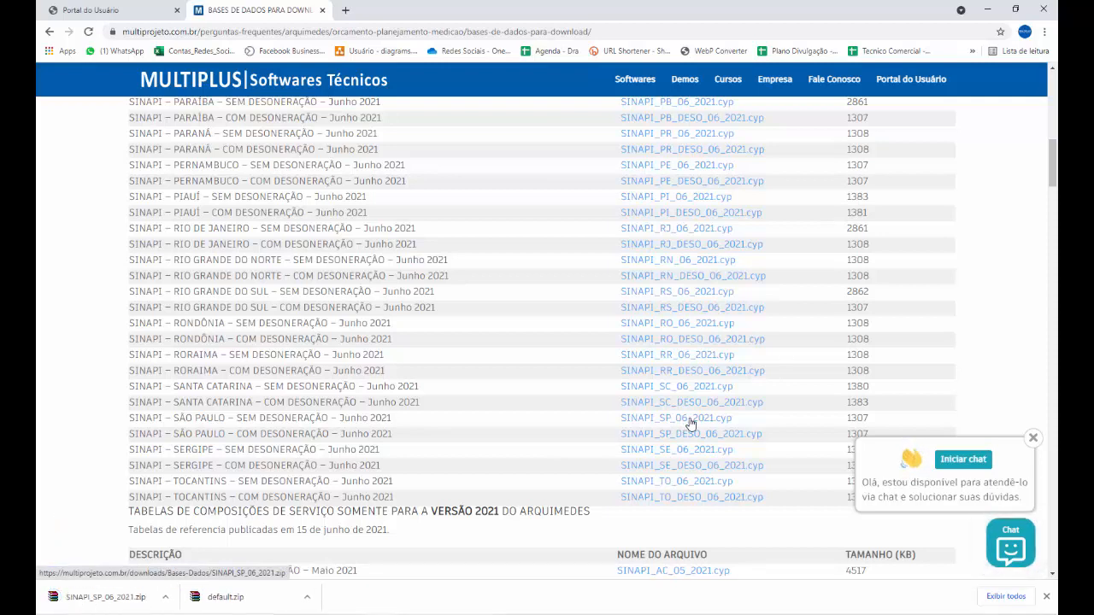
Show the downloaded SINAPI_SP_06_2021.zip in its folder and extract it directly into Downloads.
click(165, 596)
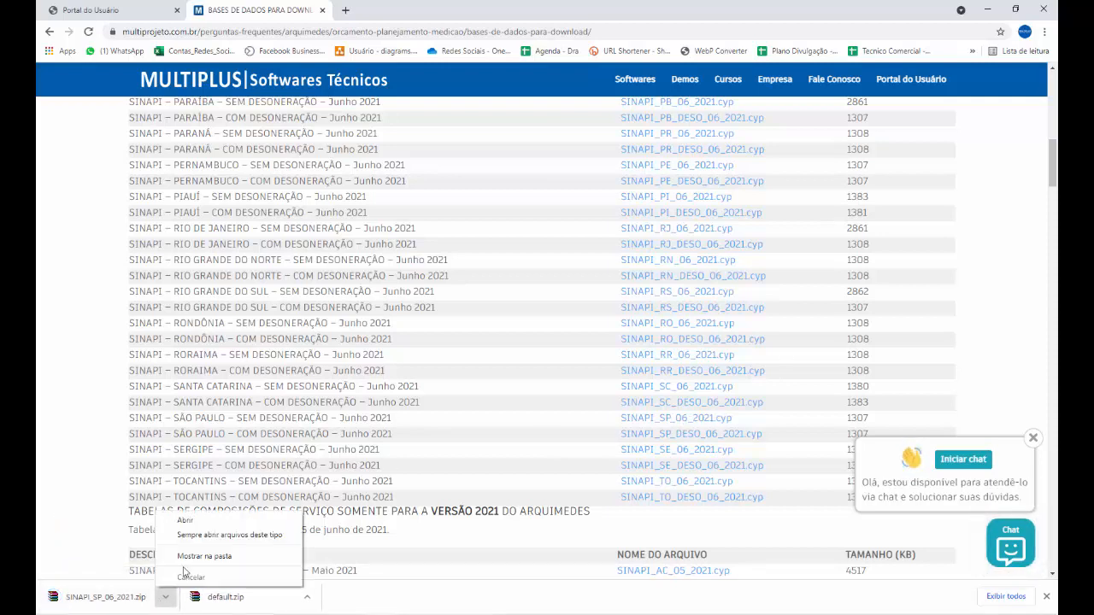
click(188, 560)
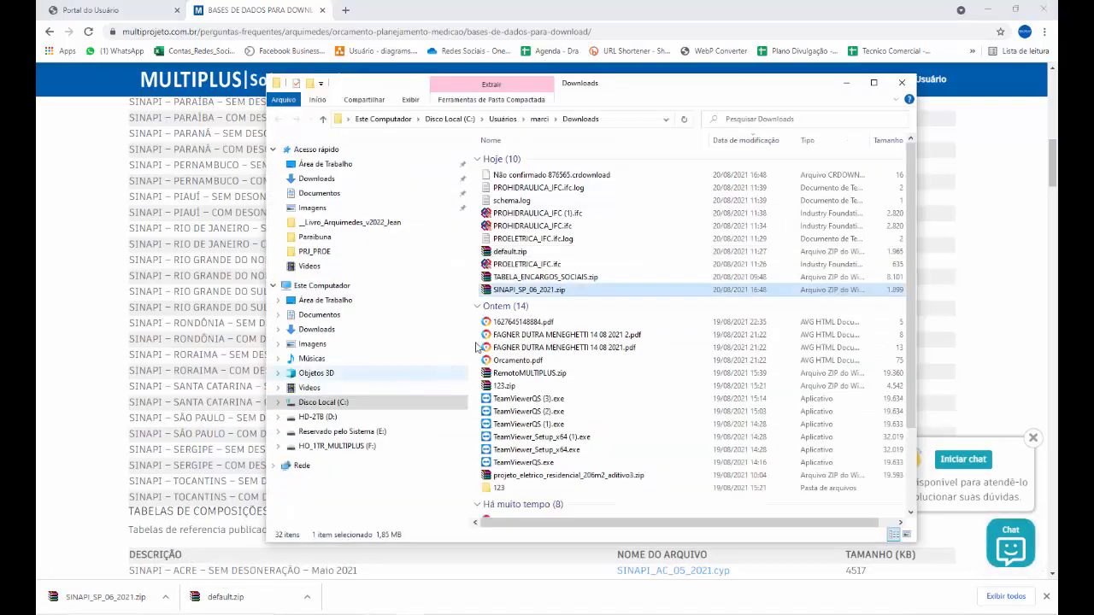
right_click(536, 294)
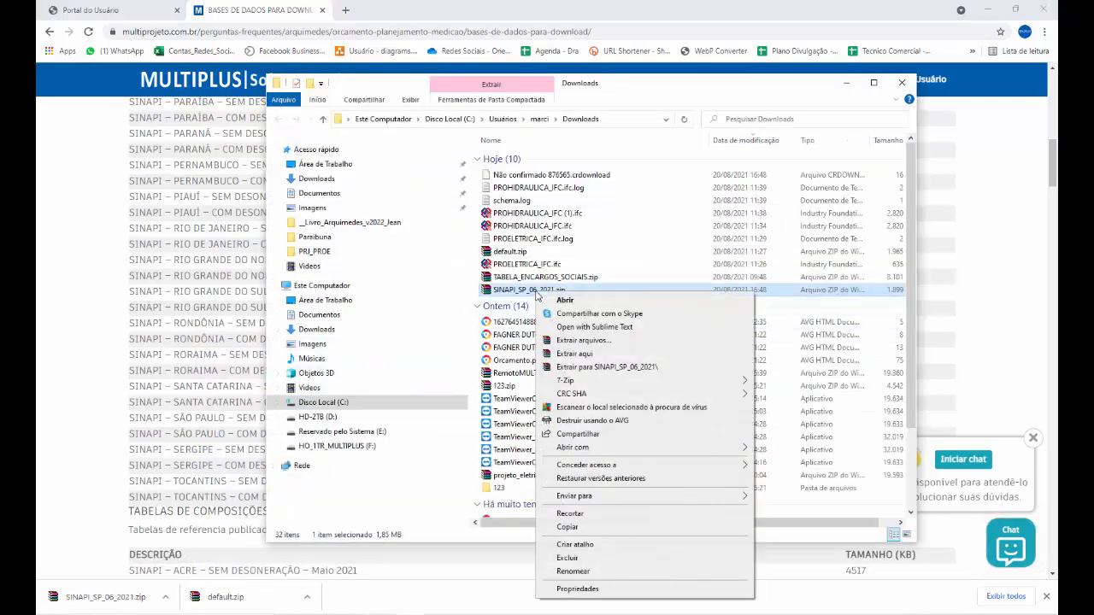
click(565, 355)
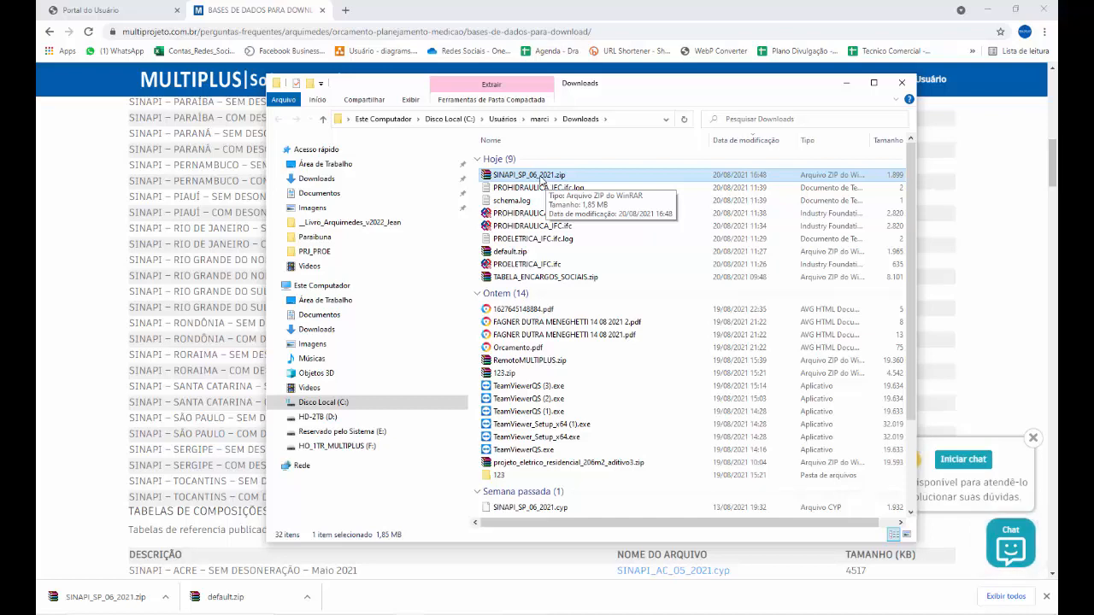
Extract SINAPI_SP_06_2021.zip into its own SINAPI_SP_06_2021 folder and open that folder.
right_click(537, 176)
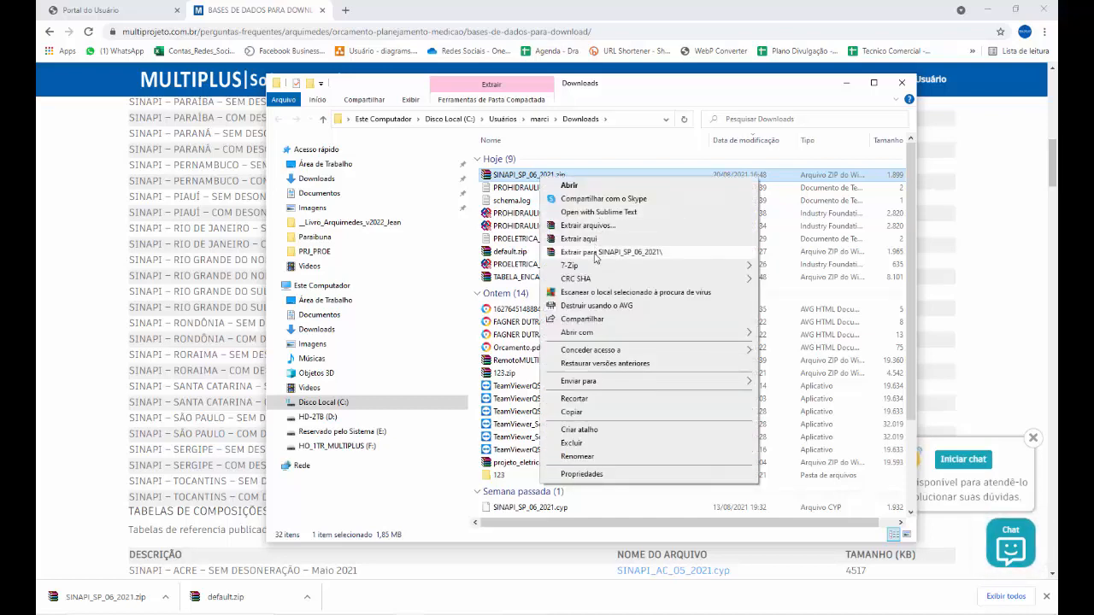
click(596, 253)
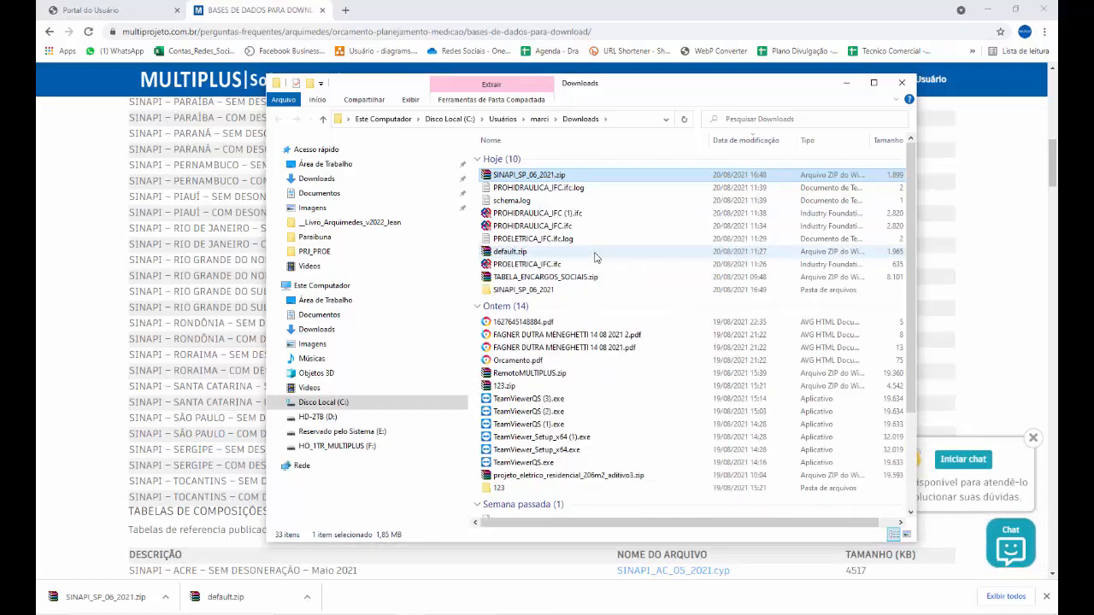
click(520, 291)
double_click(521, 291)
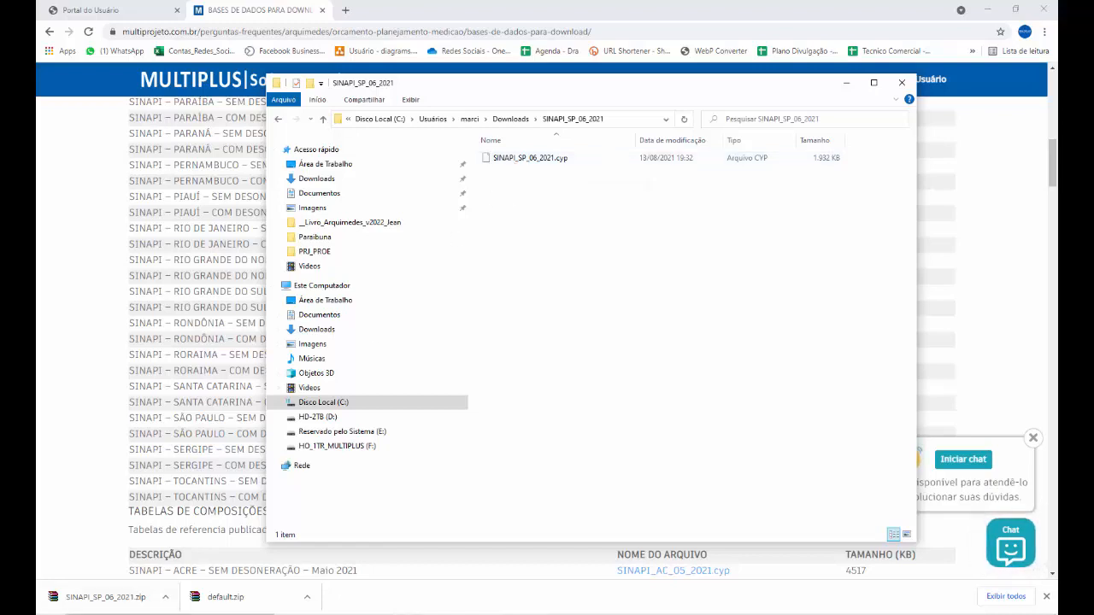
Find "cype" among the installed programs, start CYPE 2022 and launch Arquimedes e controle de obra.
key(super)
text(ar)
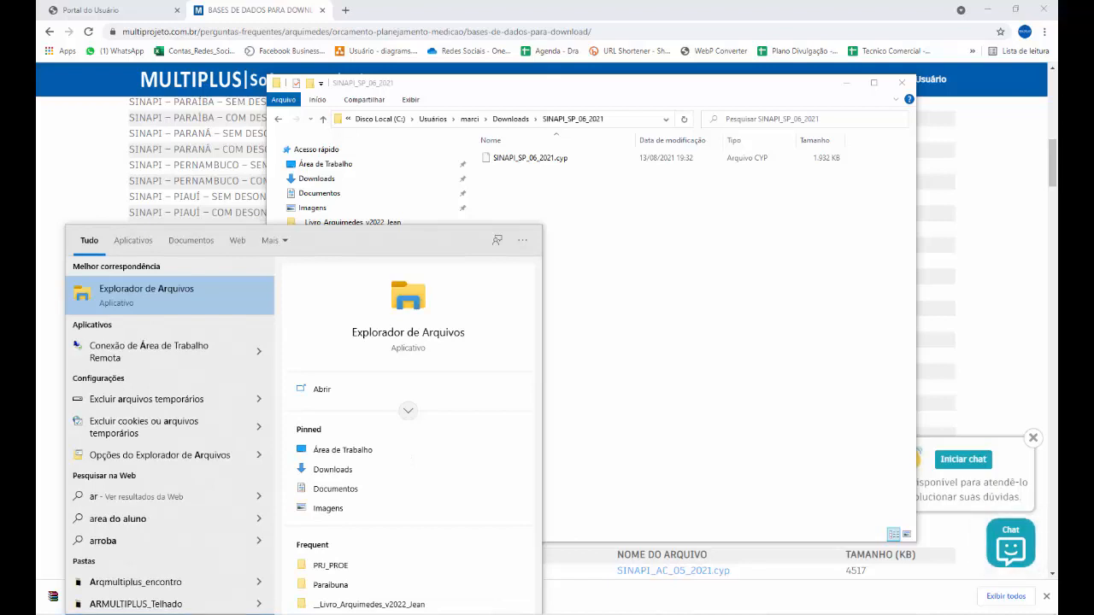
key(BackSpace)
key(BackSpace)
text(cype)
click(128, 352)
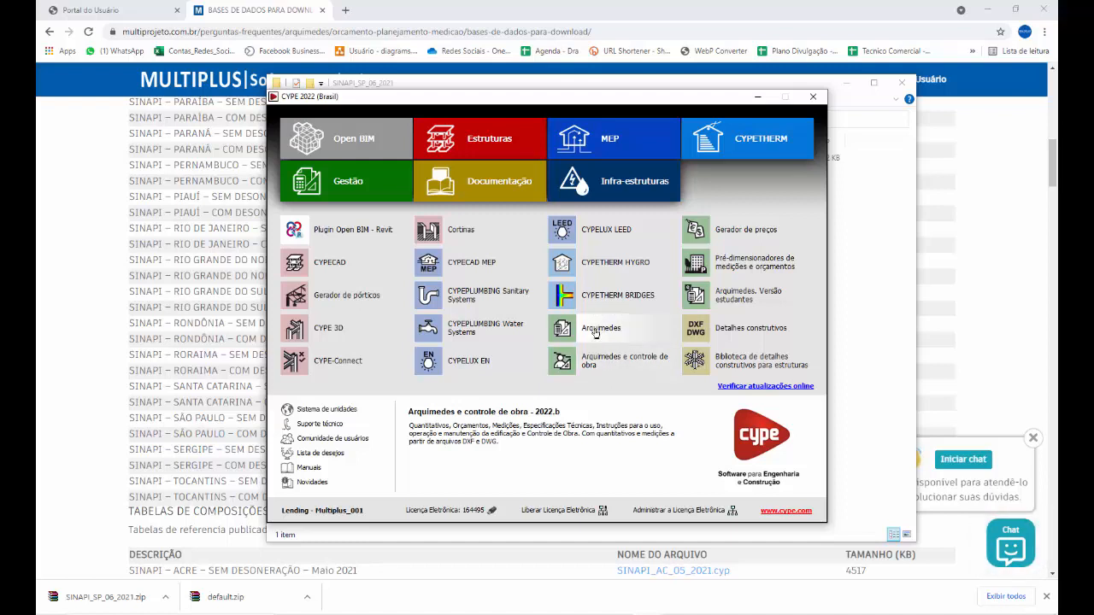
click(605, 370)
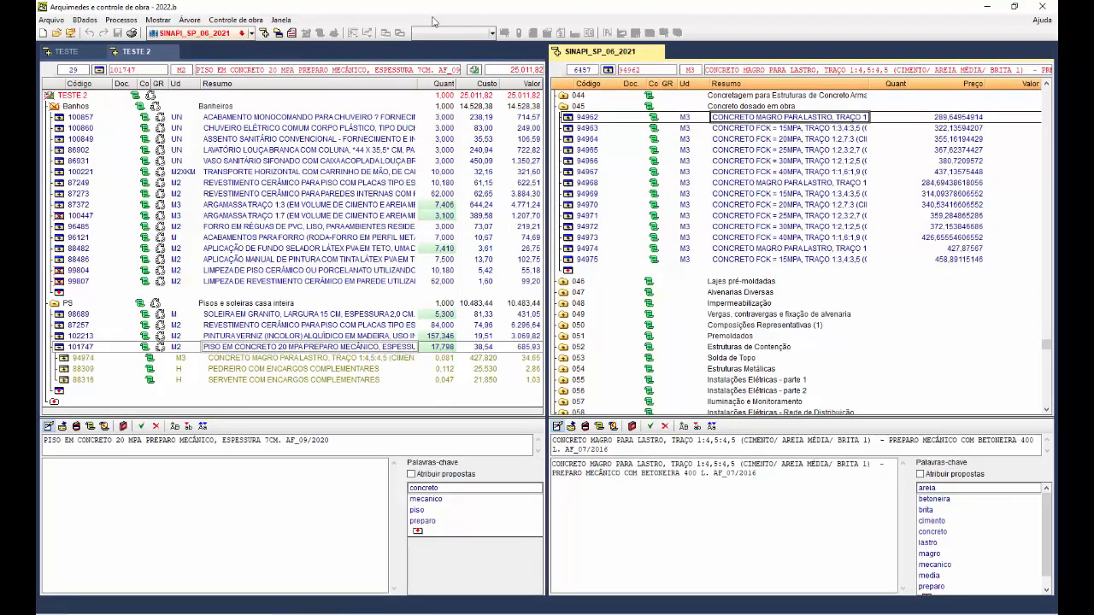
Close the open budgets TESTE 2 and TESTE and the SINAPI_SP_06_2021 price database.
click(167, 51)
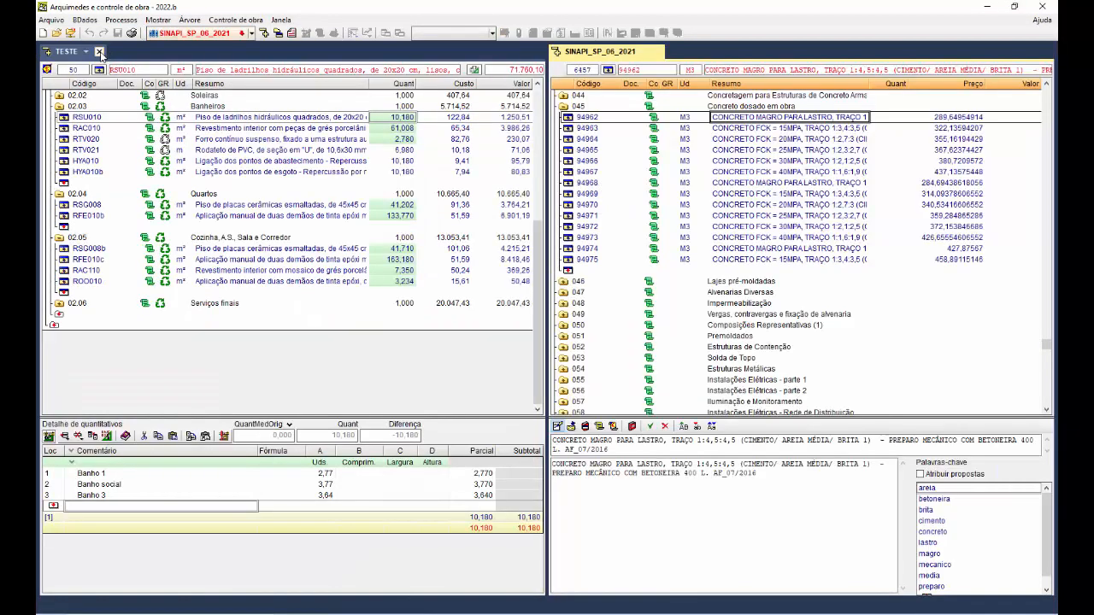
click(100, 51)
click(148, 52)
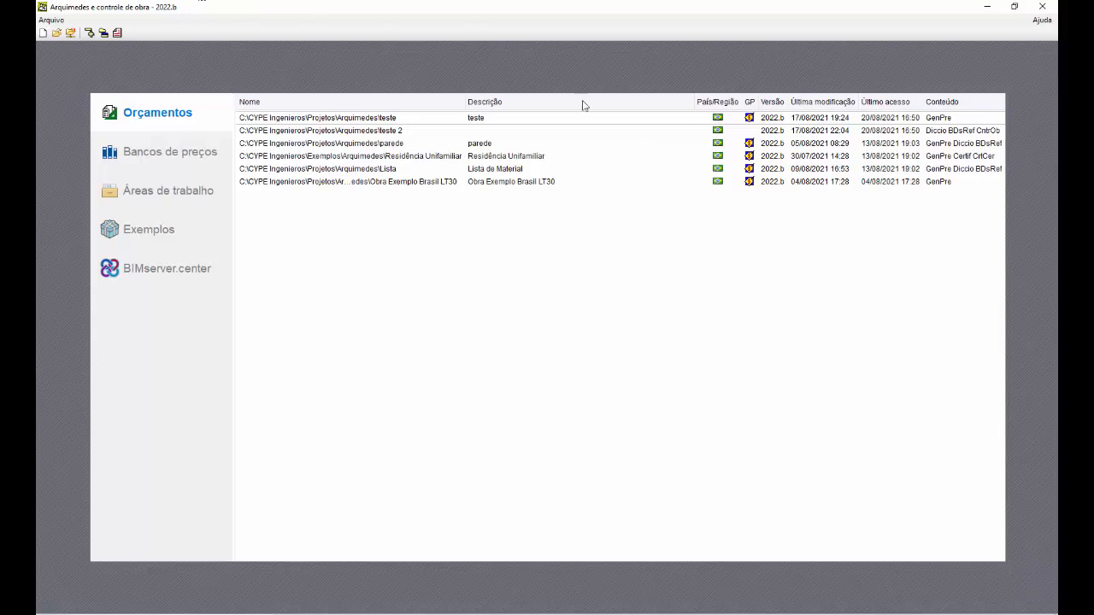
Open the file manager and select the Bancos de preços folder under Projetos\Arquimedes as the destination.
click(56, 37)
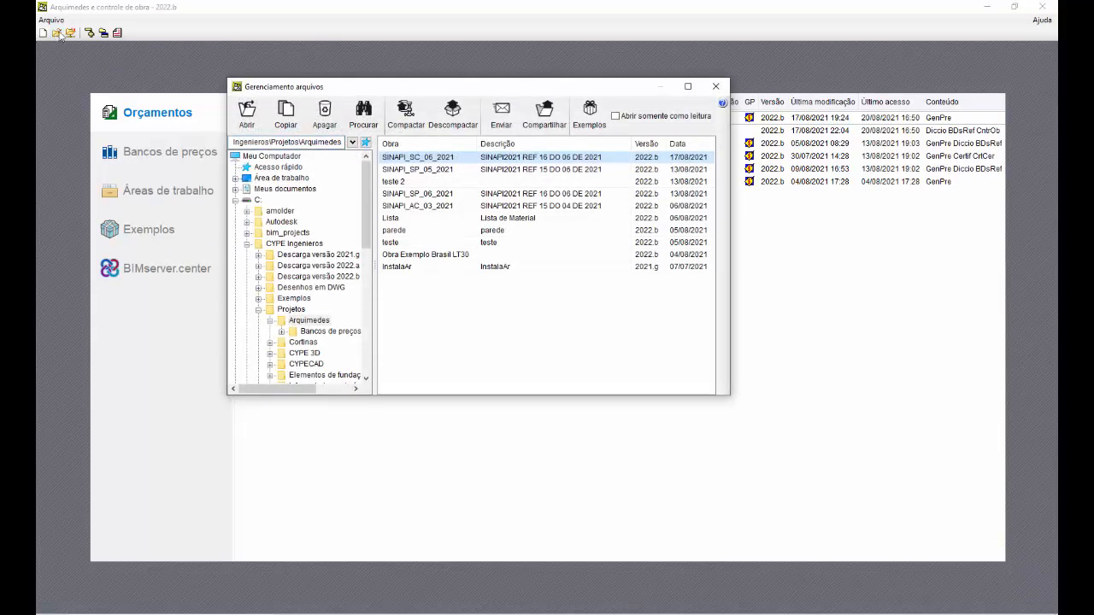
click(327, 331)
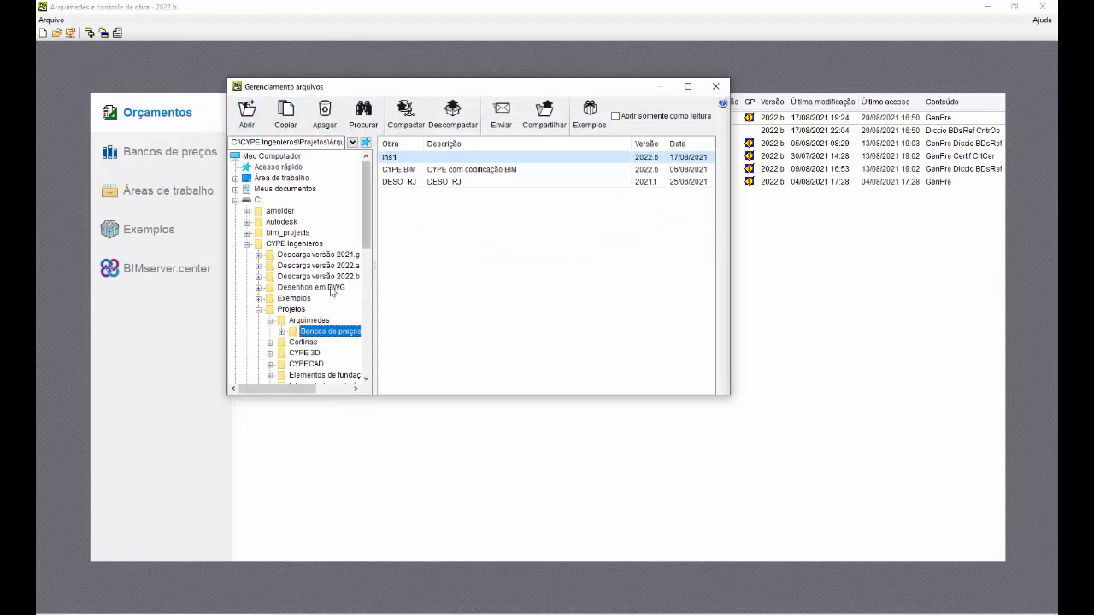
click(337, 336)
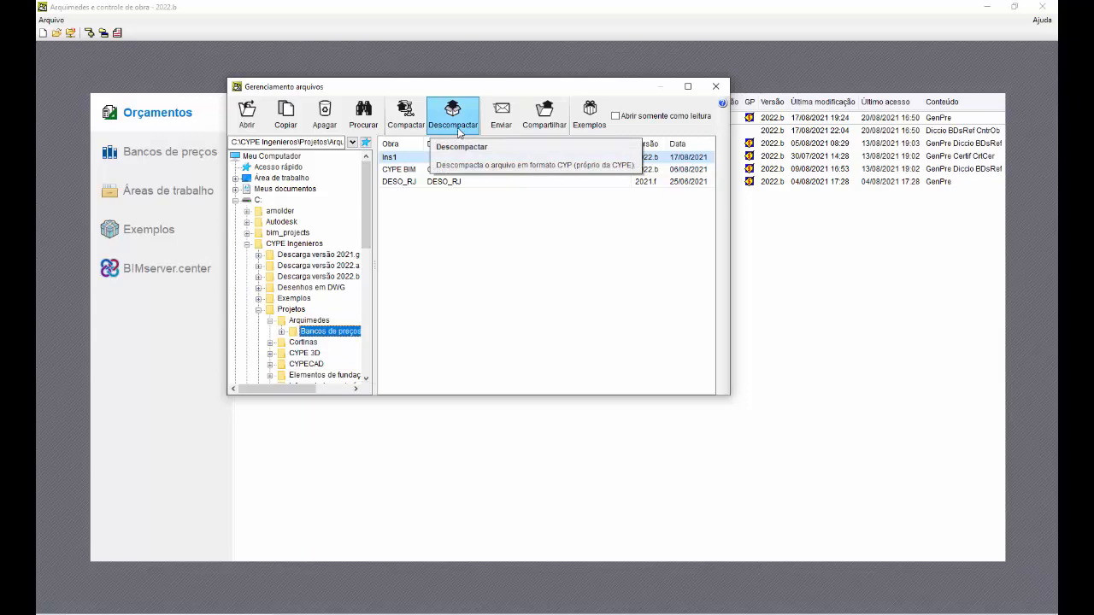
Decompress SINAPI_SP_06_2021.cyp from its Downloads subfolder into Bancos de preços, replacing all existing files.
click(459, 131)
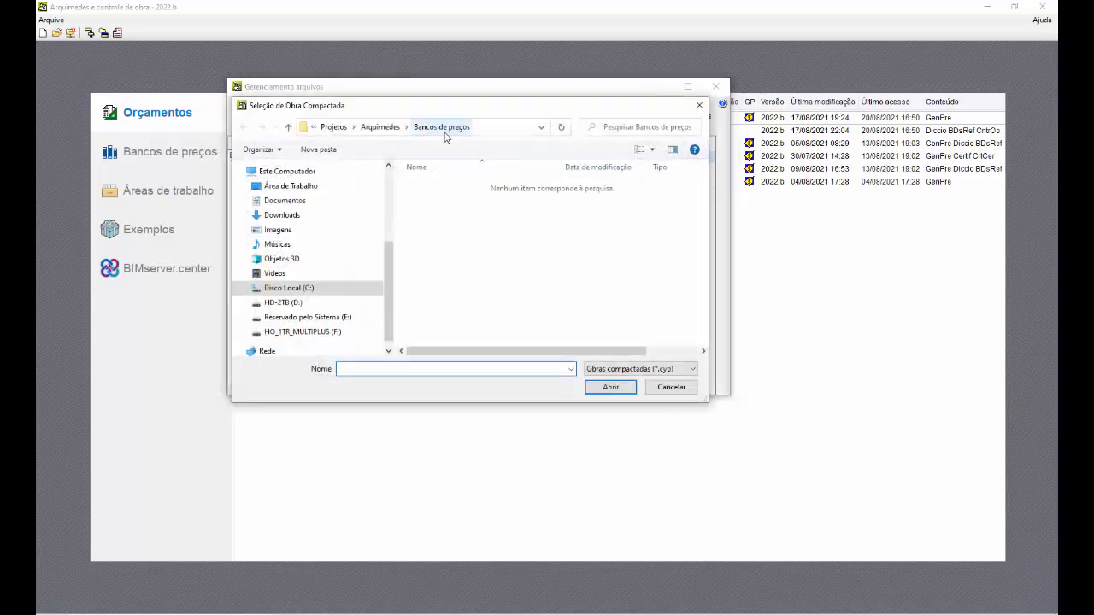
click(291, 214)
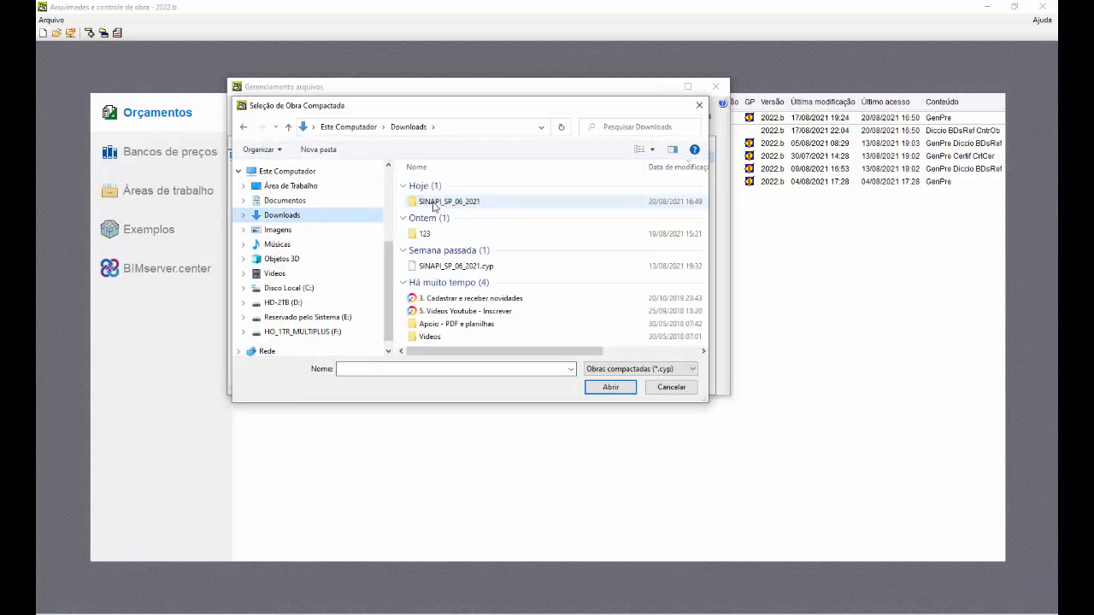
double_click(434, 204)
click(447, 188)
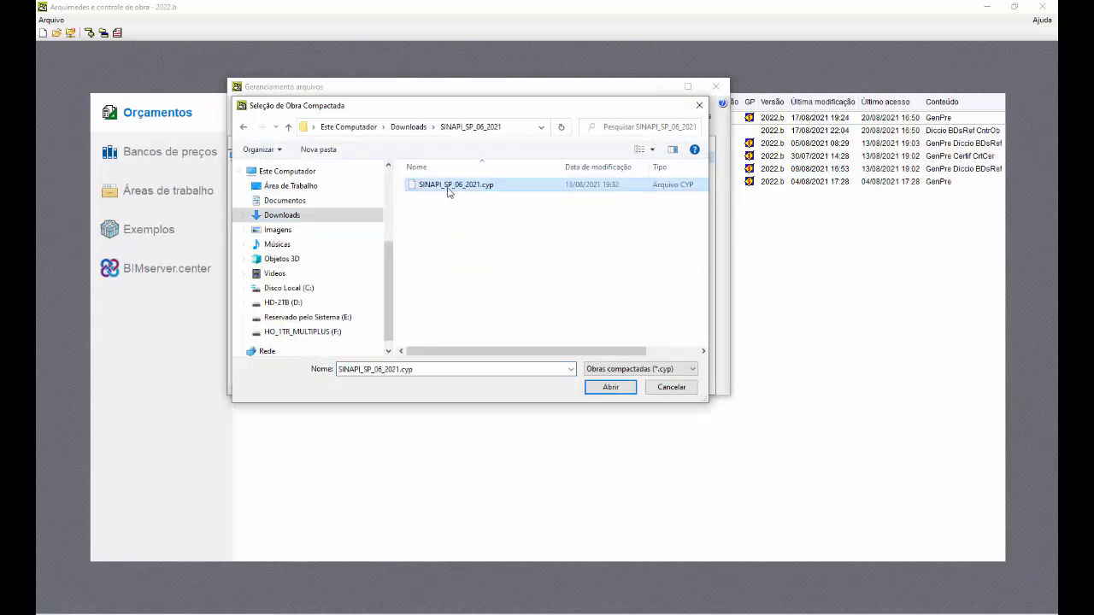
click(610, 386)
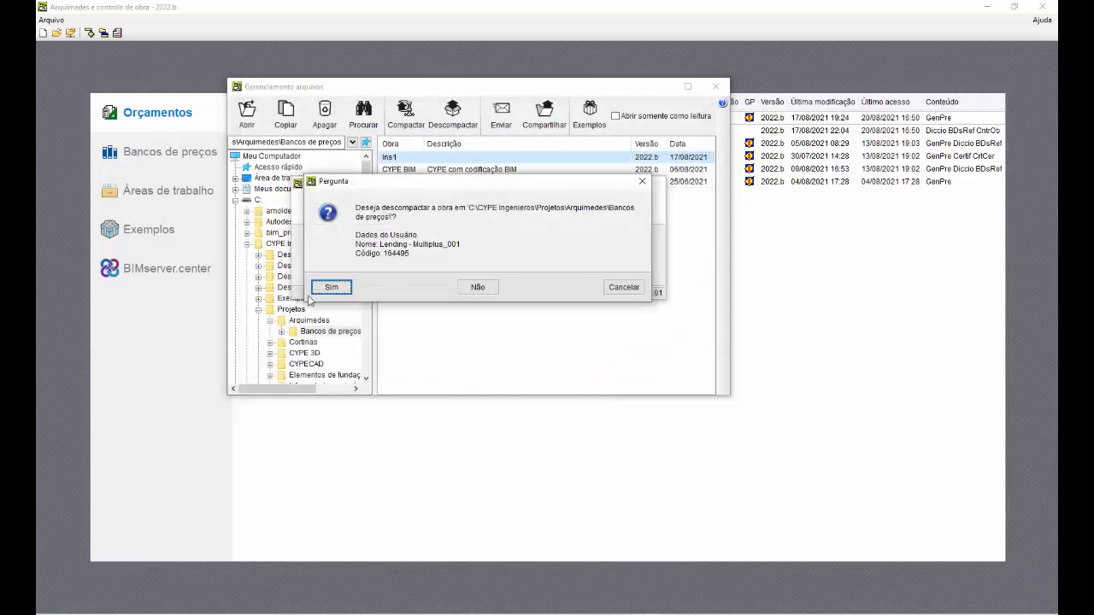
click(329, 288)
click(421, 290)
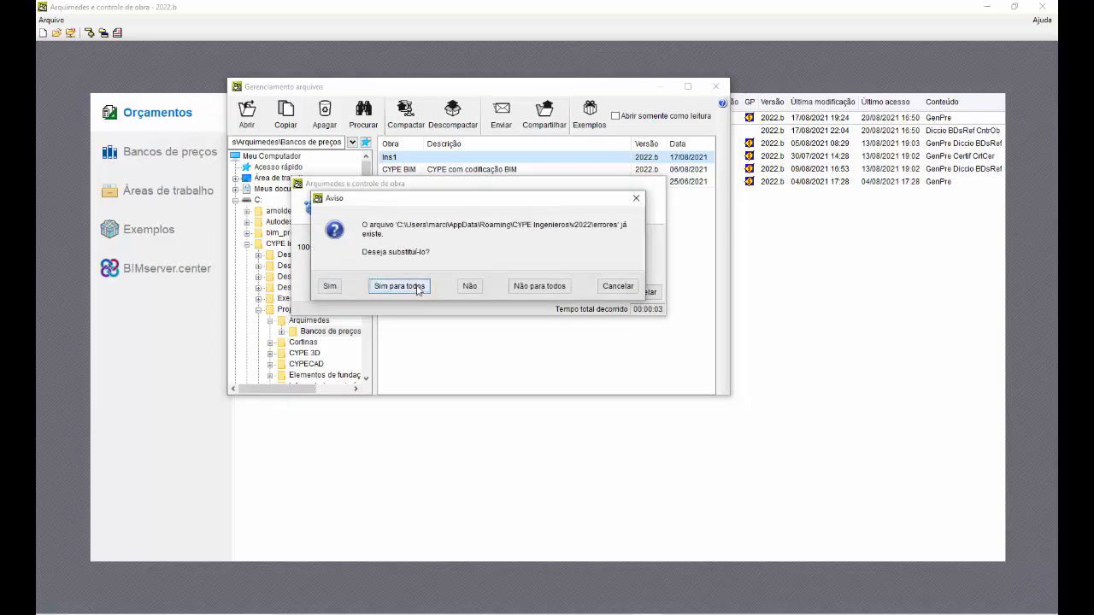
Open the decompressed SINAPI_SP_06_2021 price database and expand chapter 000 Insumos to review its items and prices.
click(477, 283)
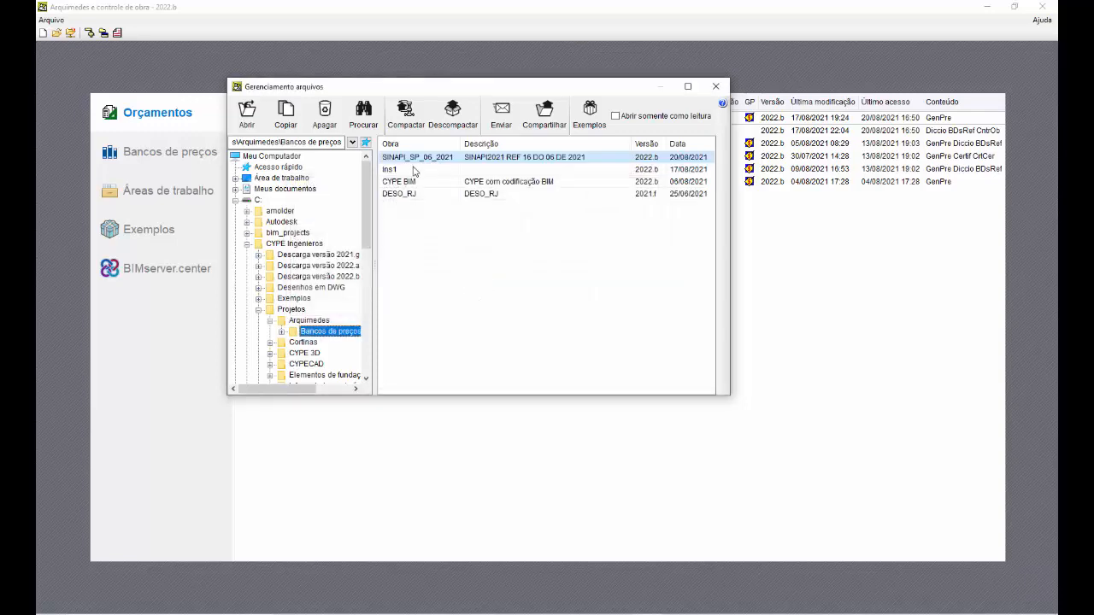
click(246, 113)
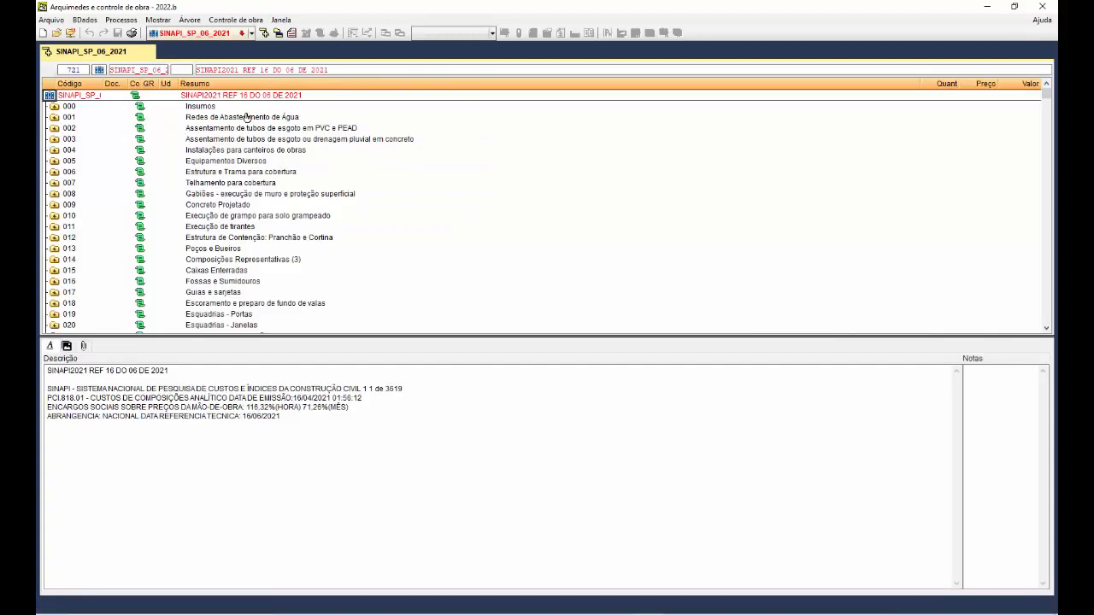
double_click(53, 107)
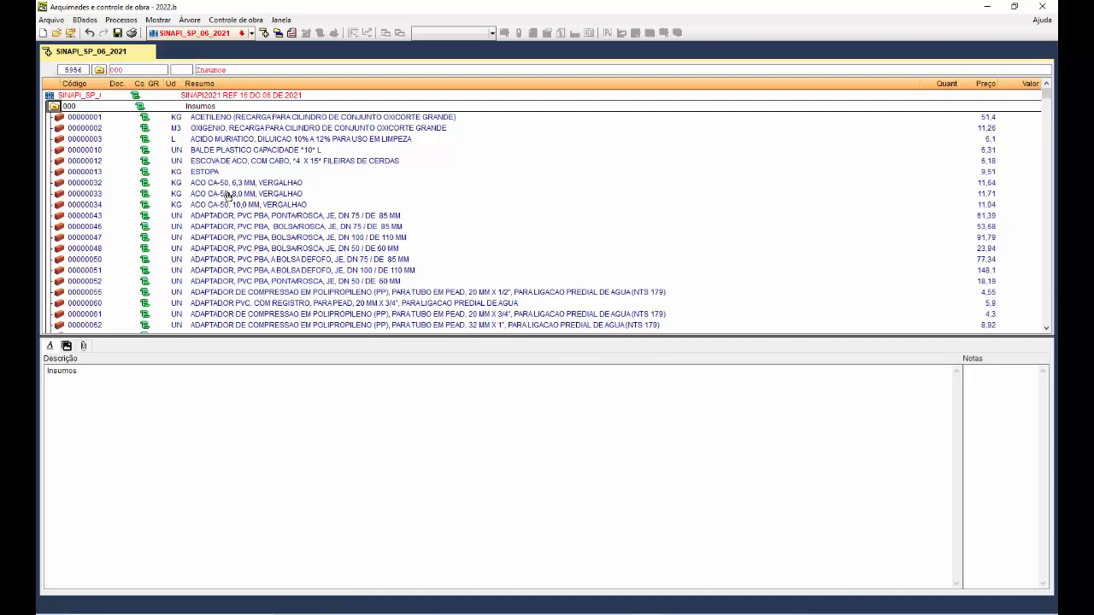
scroll(195, 190, down, 15)
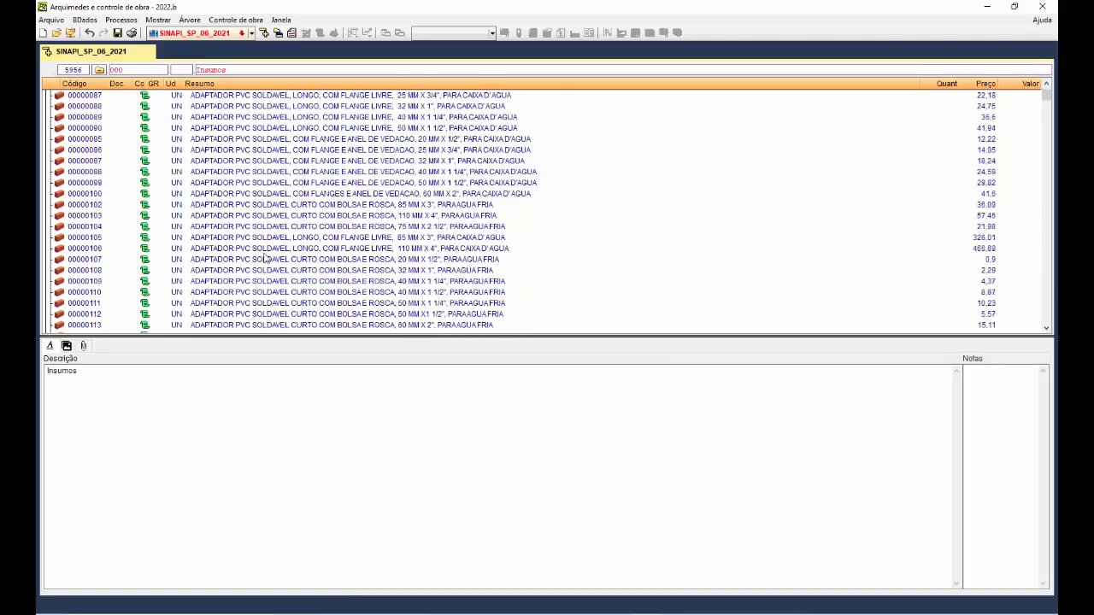
scroll(265, 258, down, 2)
scroll(265, 257, up, 15)
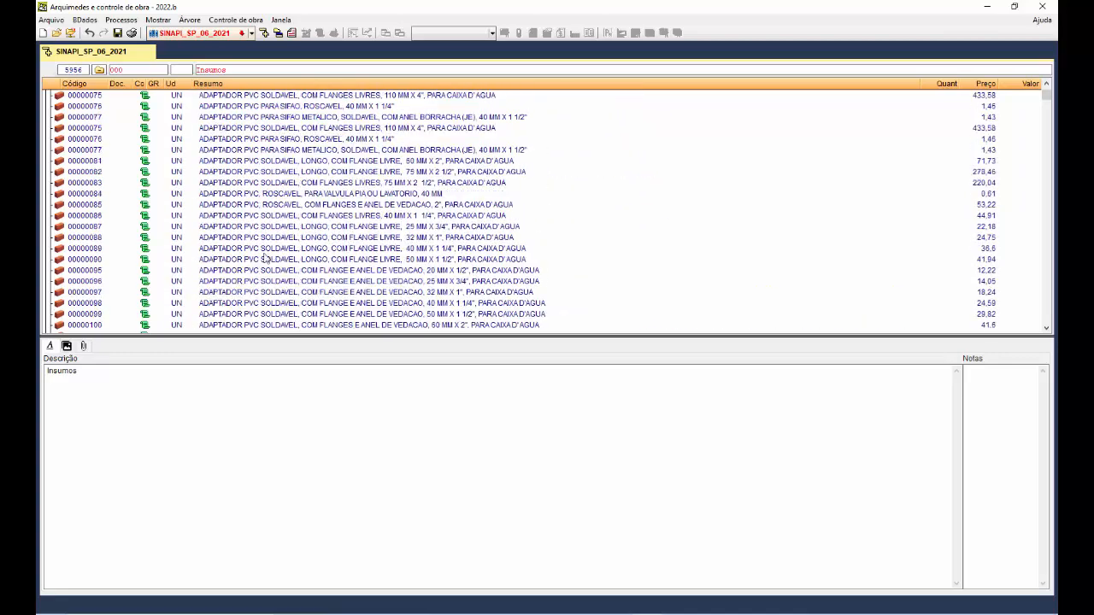
scroll(265, 257, up, 3)
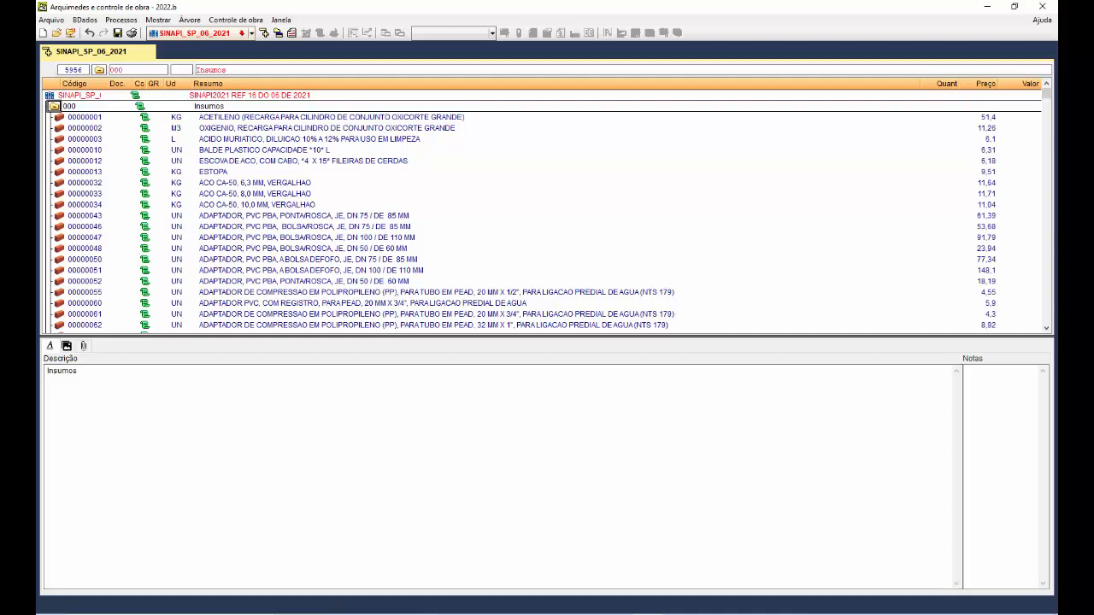
Switch to the Chrome browser and search Google for "sinapi" in a new tab.
click(431, 560)
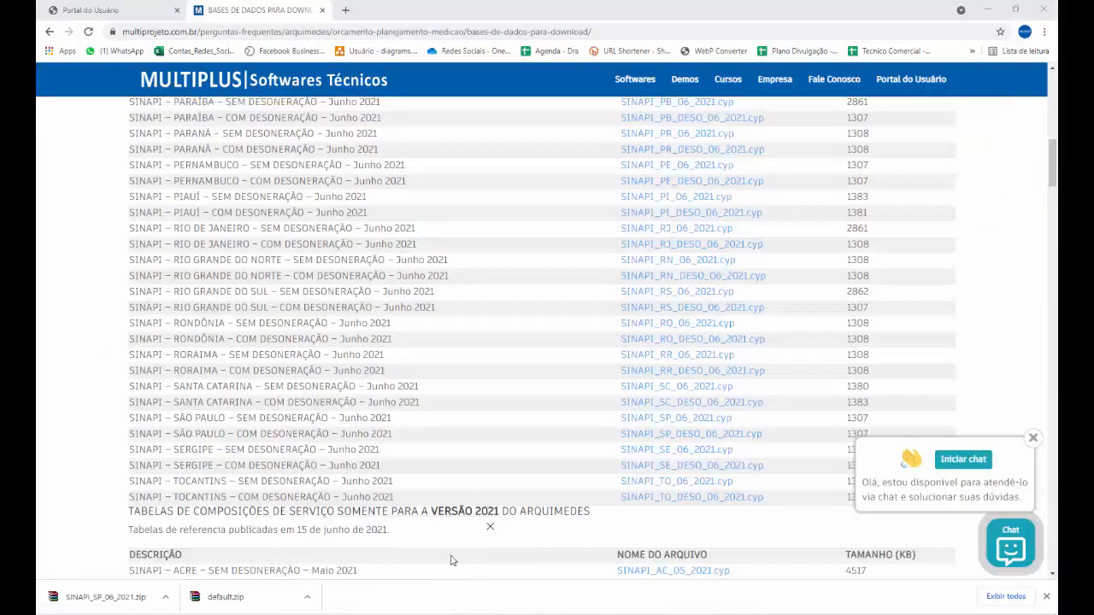
click(346, 10)
click(454, 256)
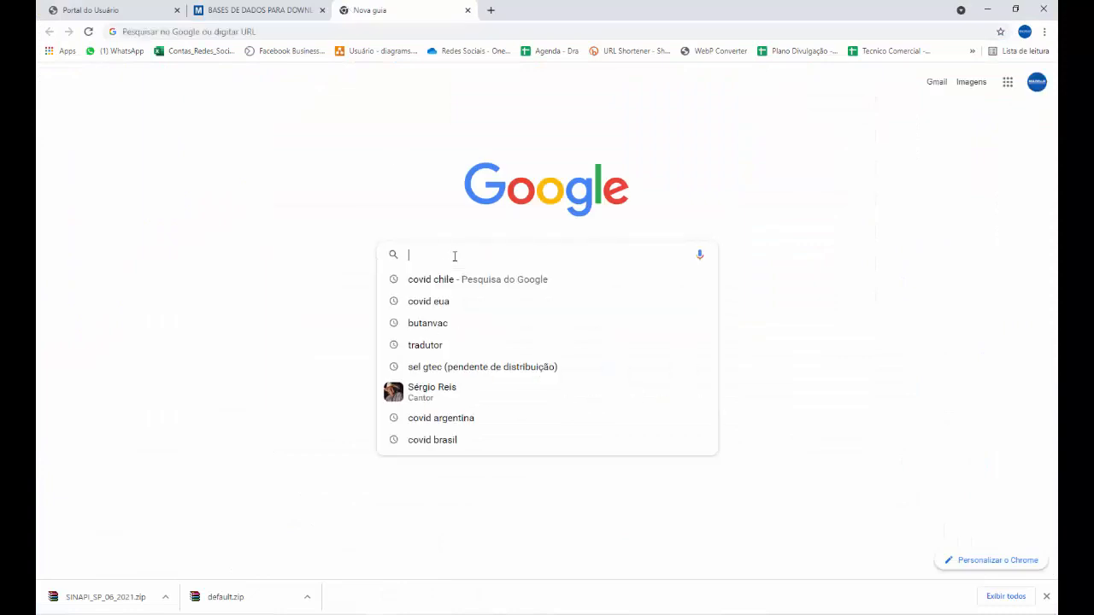
text(sinapi)
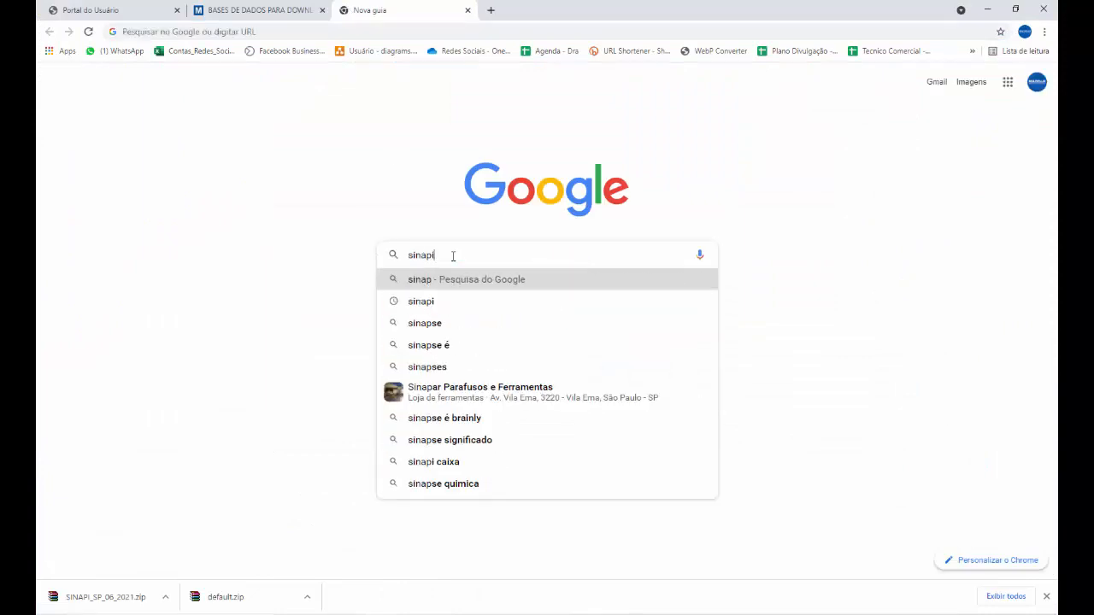
key(Return)
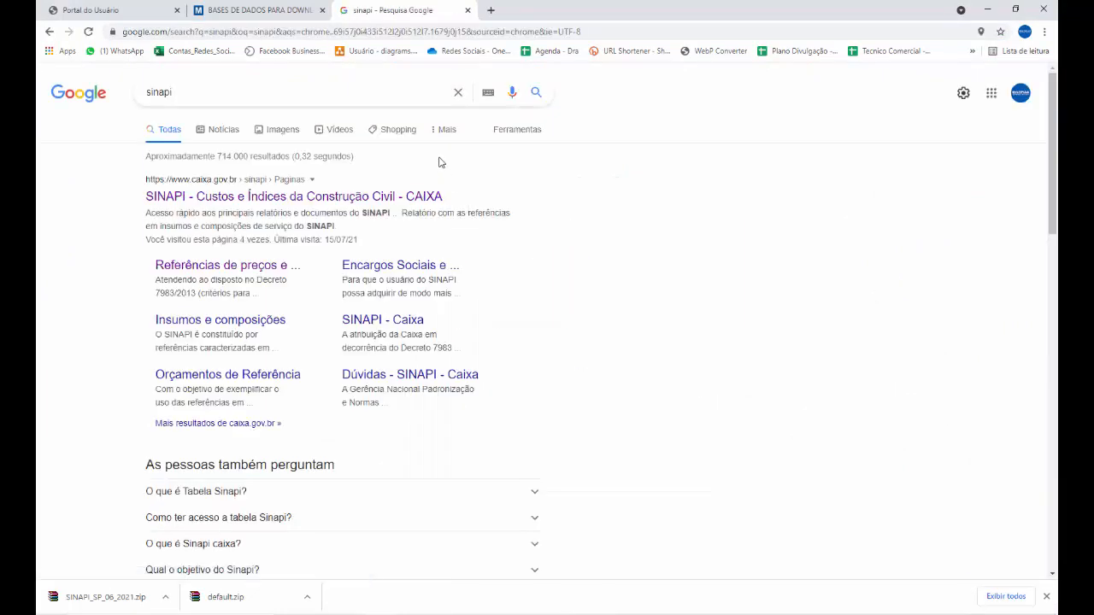
Open CAIXA's SINAPI Referências de preços e custos page and go to the São Paulo report downloads.
click(219, 274)
click(88, 32)
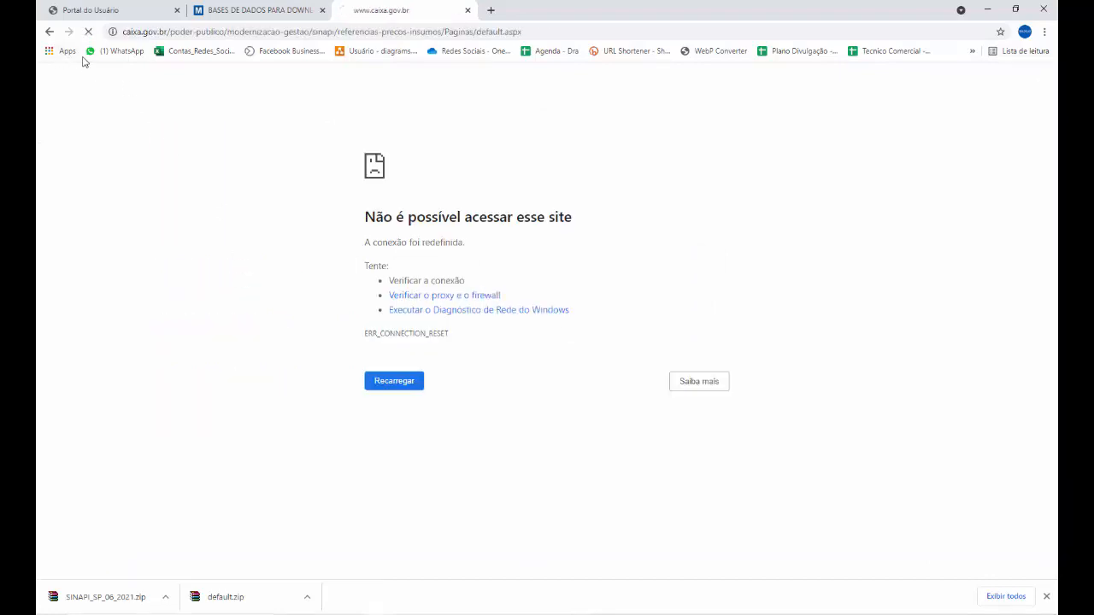
scroll(402, 336, down, 2)
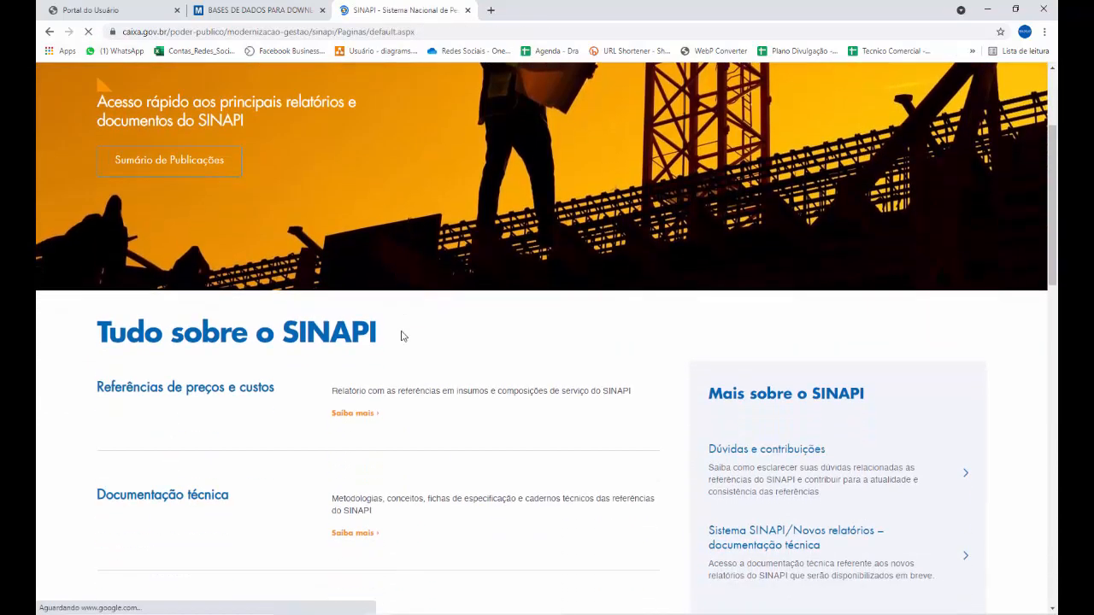
click(206, 394)
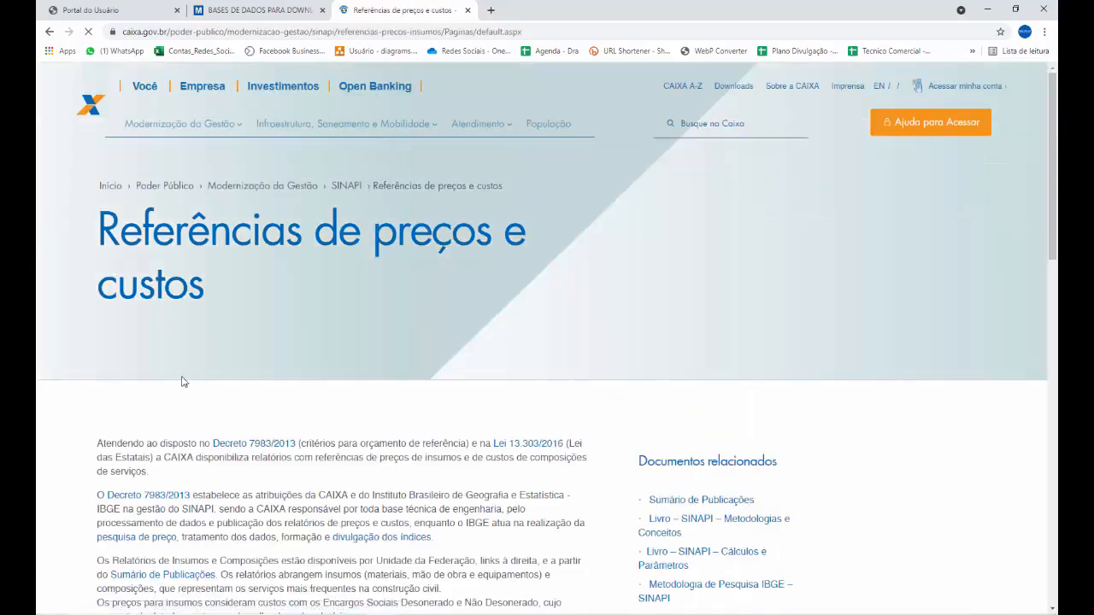
scroll(734, 433, down, 6)
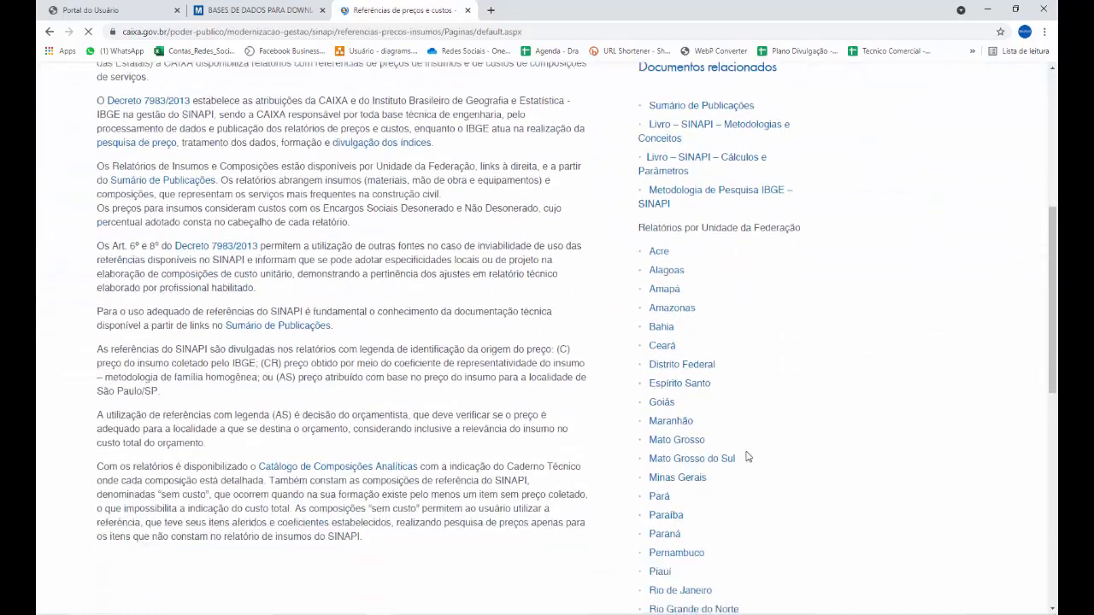
scroll(746, 470, down, 2)
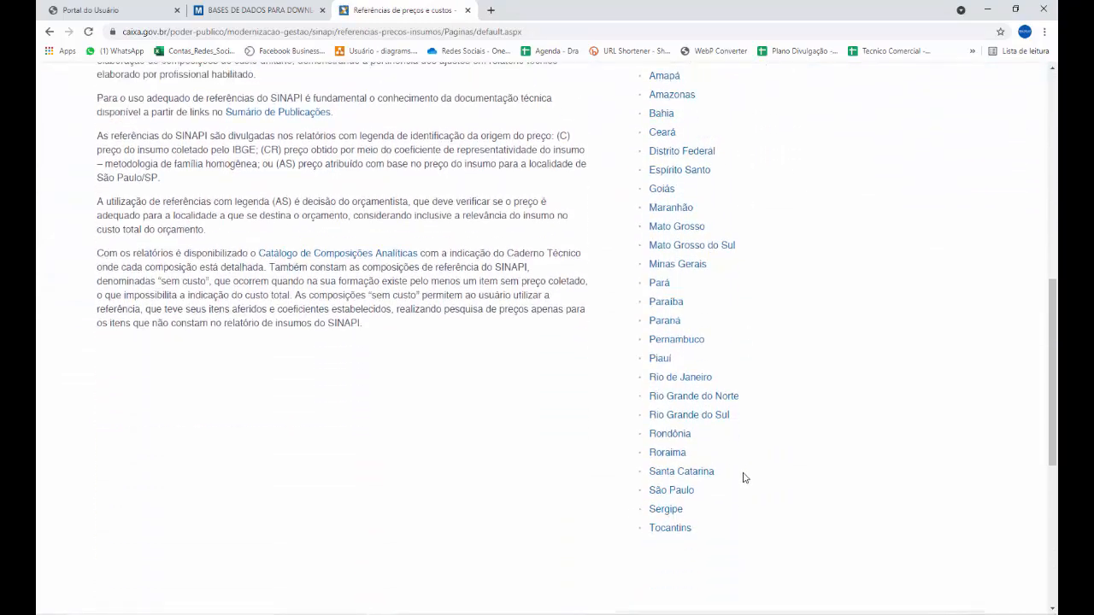
click(688, 492)
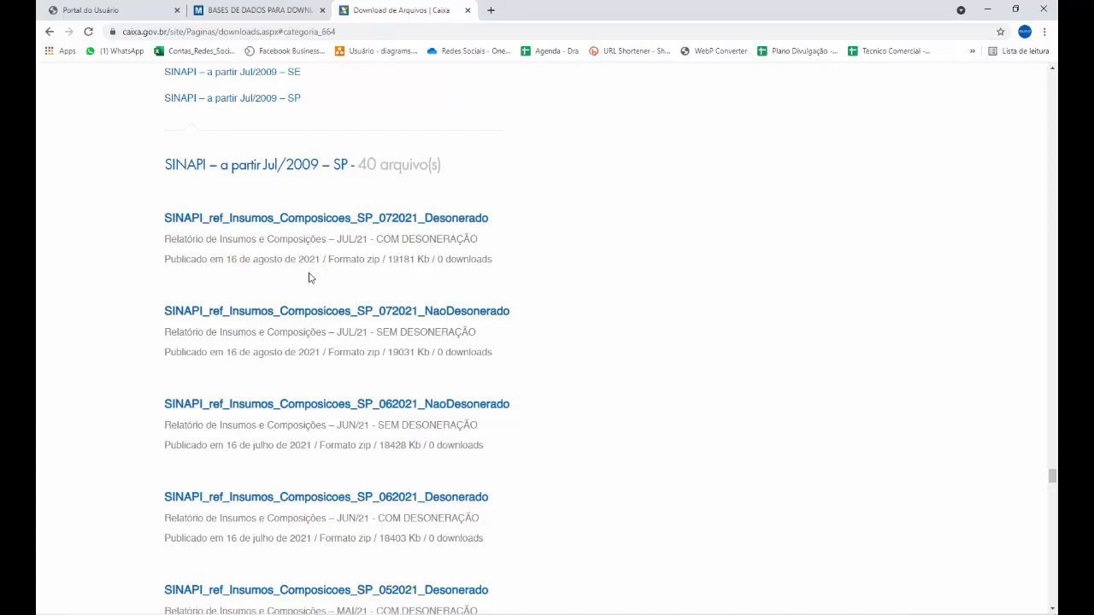
Download SINAPI_ref_Insumos_Composicoes_SP_072021_Desonerado and extract the zip into a folder of the same name in Downloads.
click(318, 220)
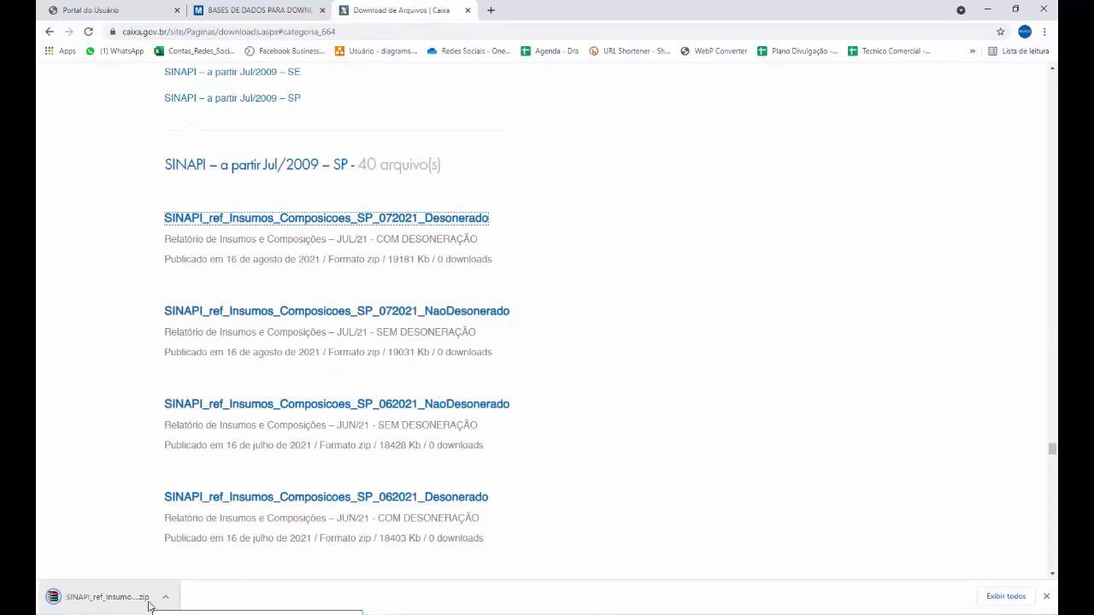
click(168, 604)
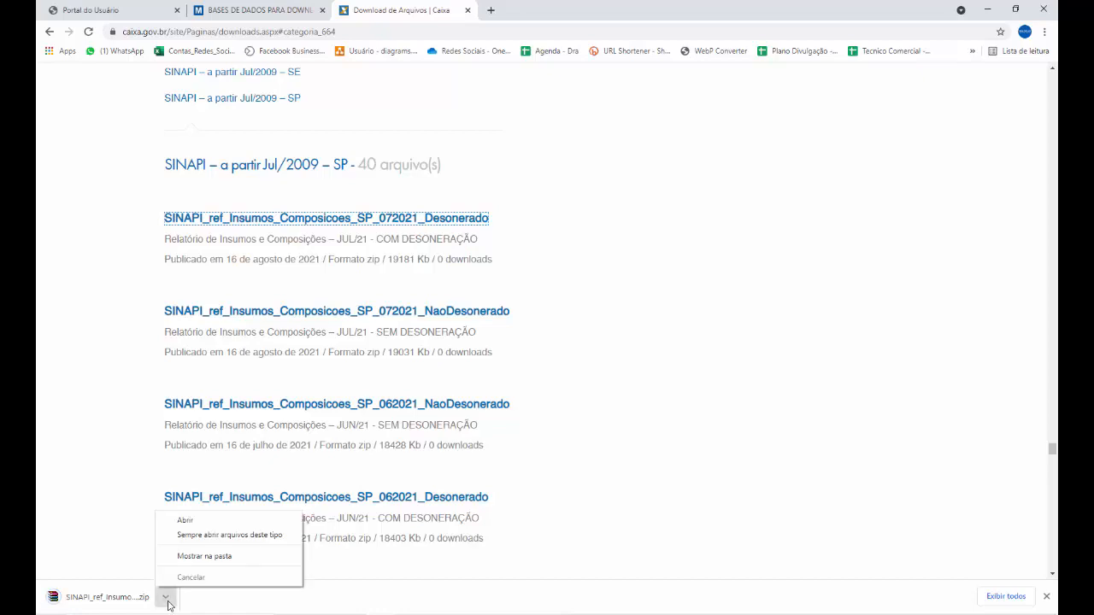
click(212, 556)
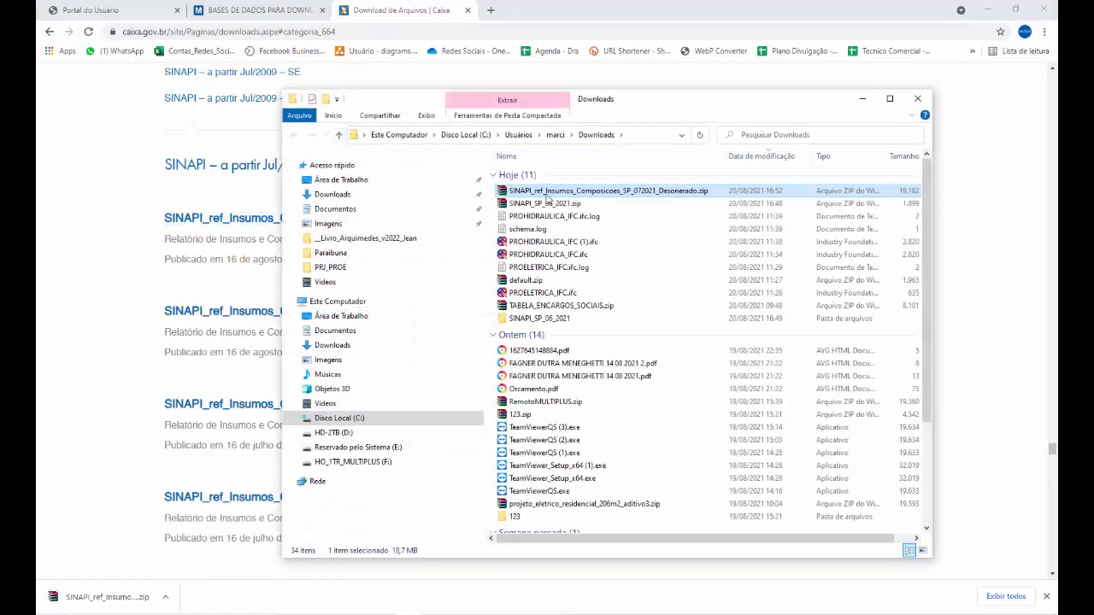
right_click(548, 199)
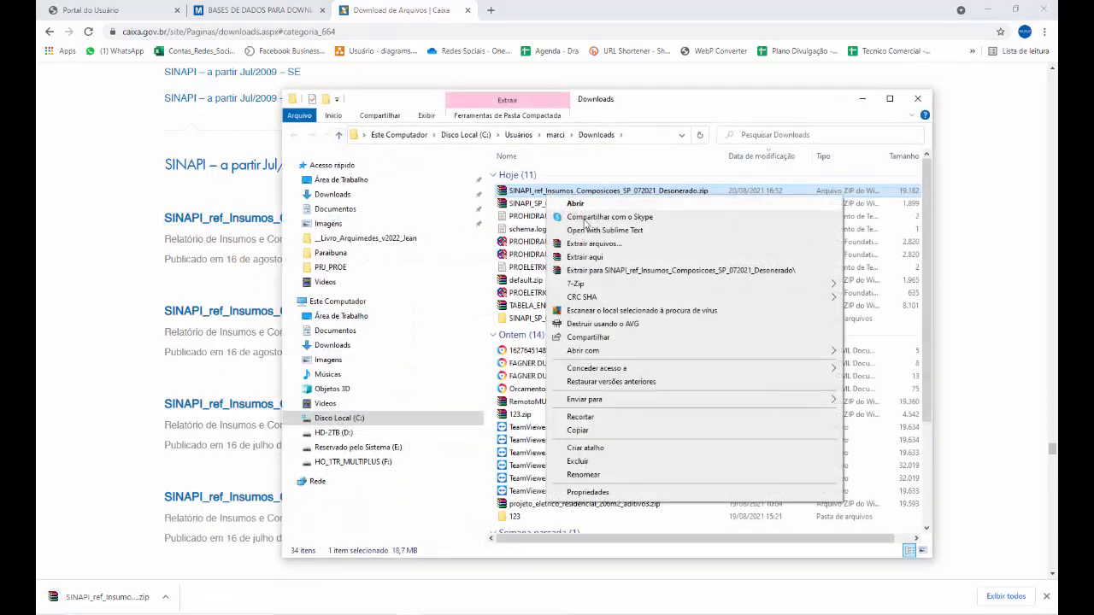
click(630, 270)
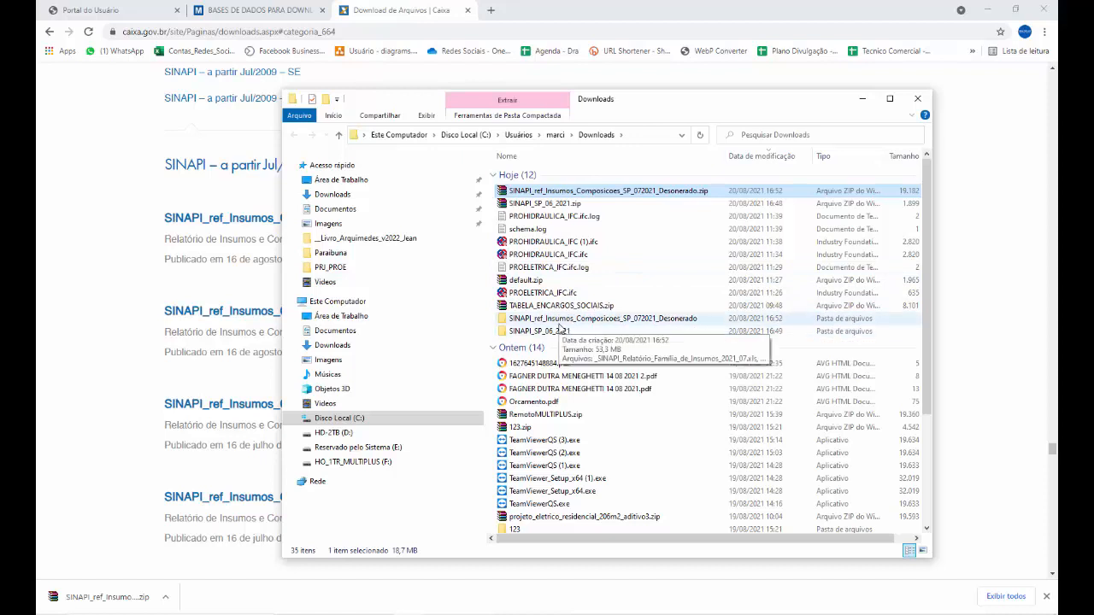
Examine the full file names in the extracted Desonerado folder, widening the name column, and return to the CAIXA download page.
double_click(559, 321)
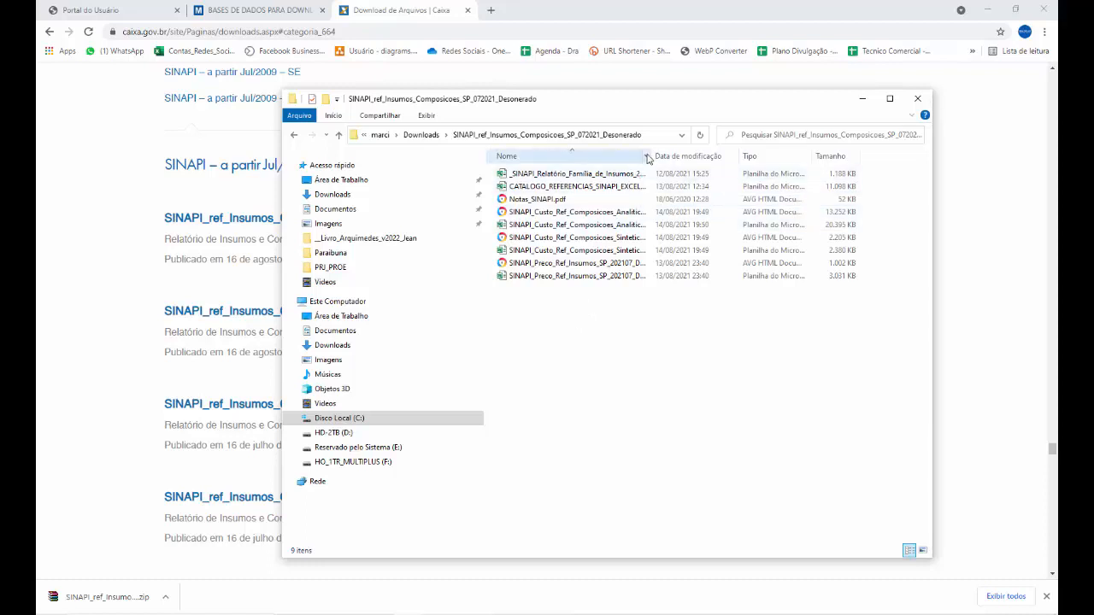
drag(656, 152, 753, 154)
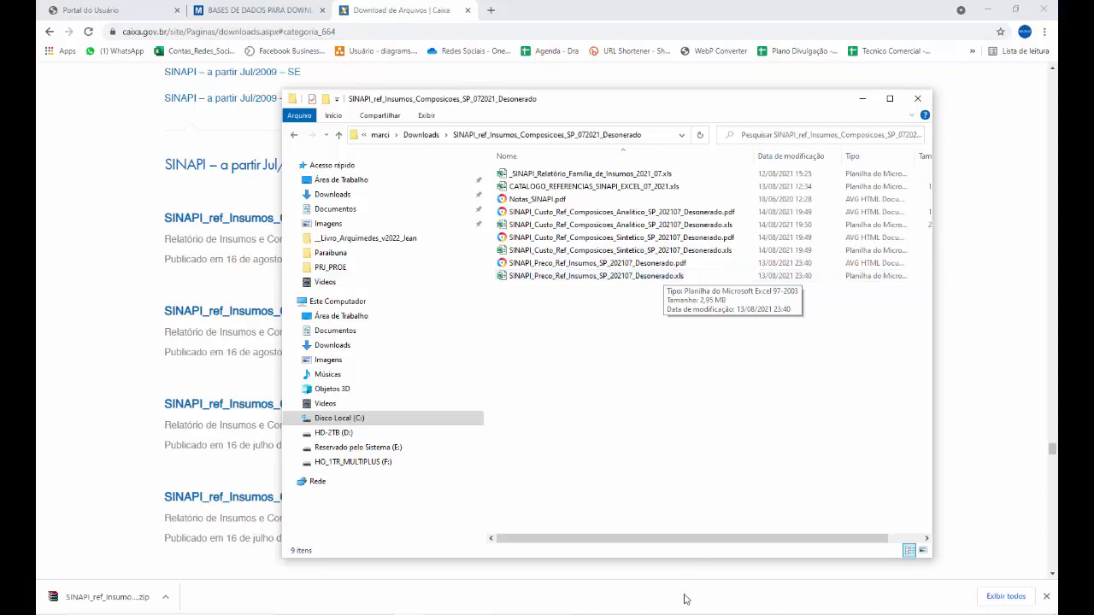
mouse_move(647, 614)
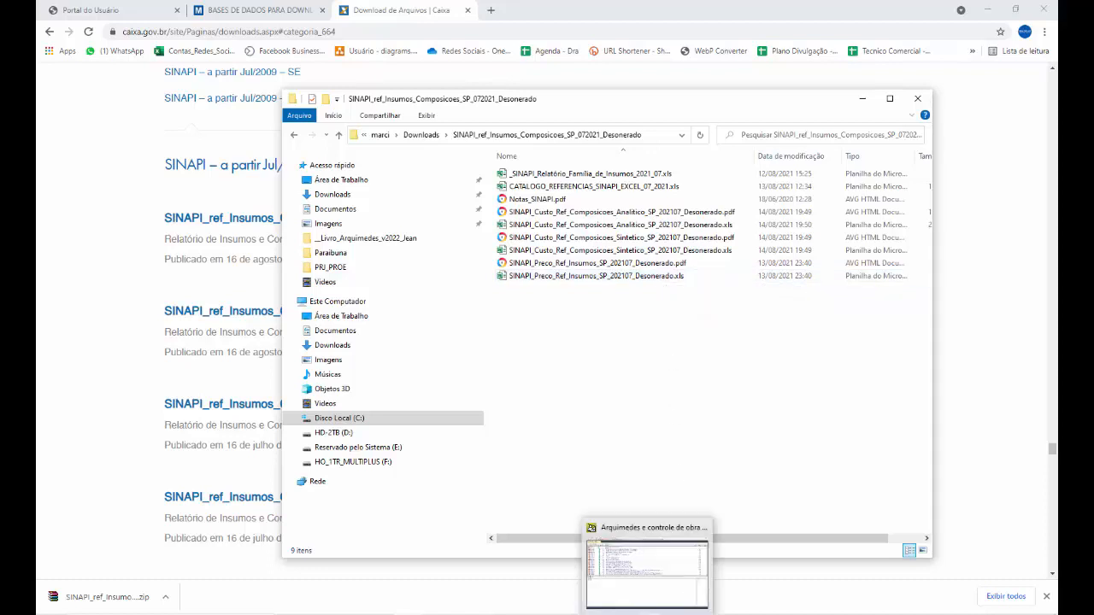
click(205, 294)
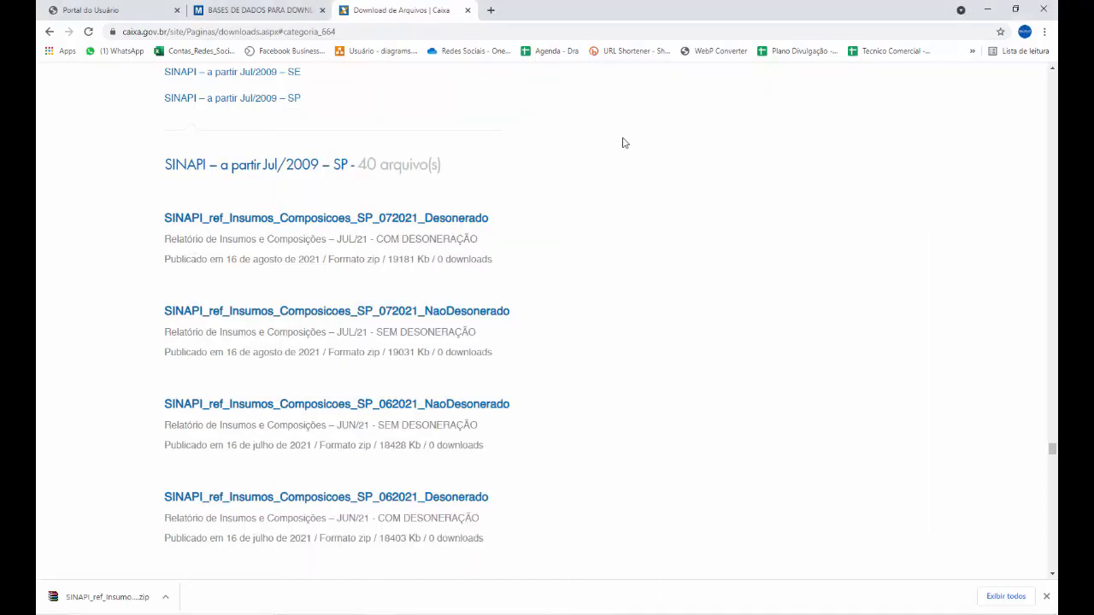
Download SINAPI_ref_Insumos_Composicoes_SP_072021_NaoDesonerado and extract the zip into a folder of the same name in Downloads.
click(468, 319)
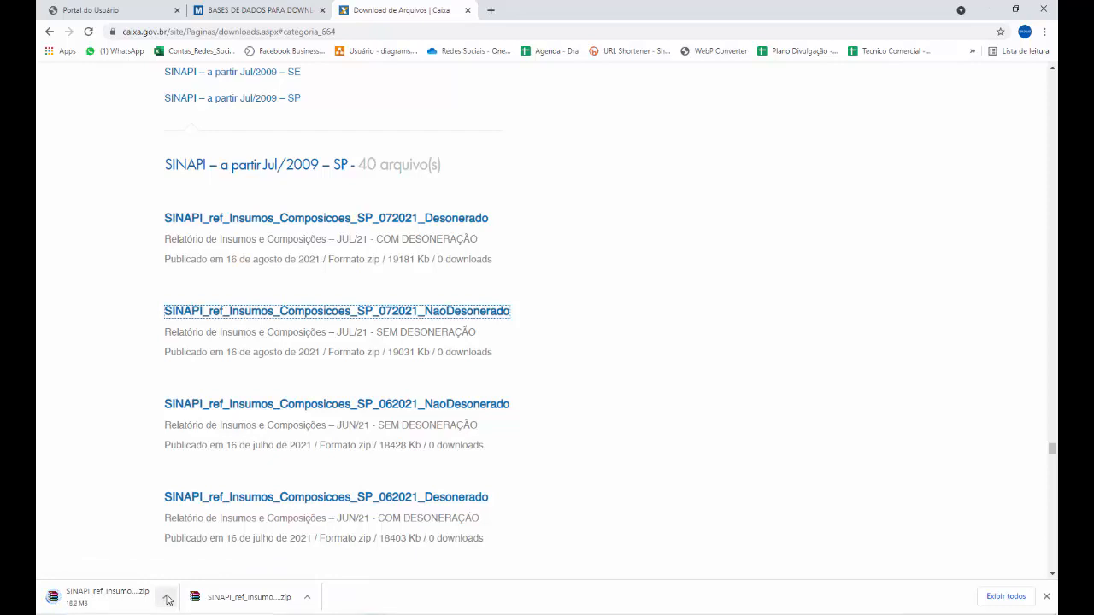
click(165, 597)
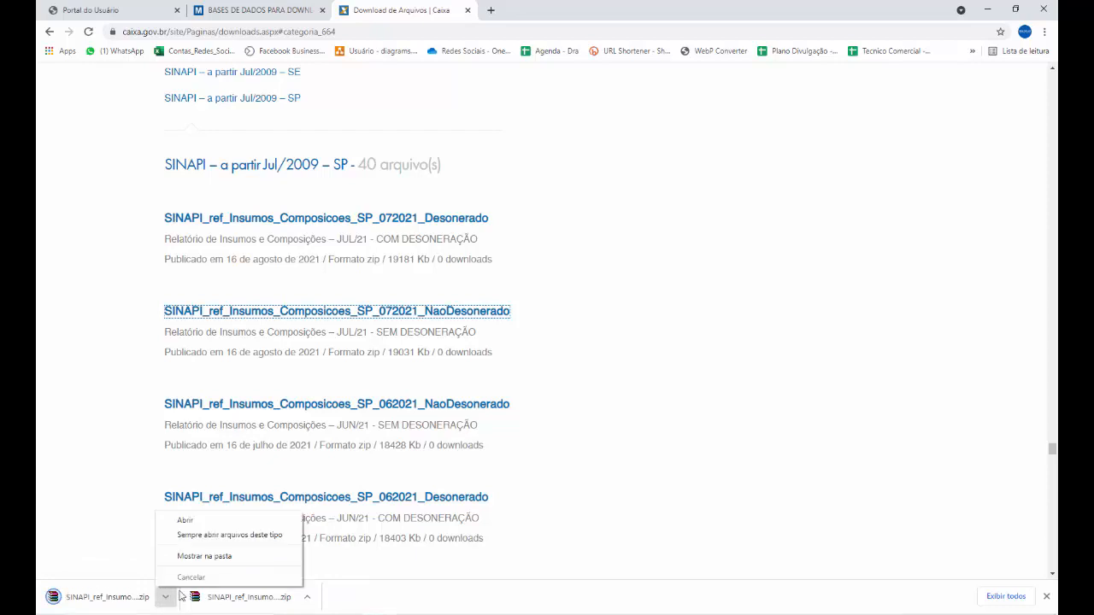
click(195, 559)
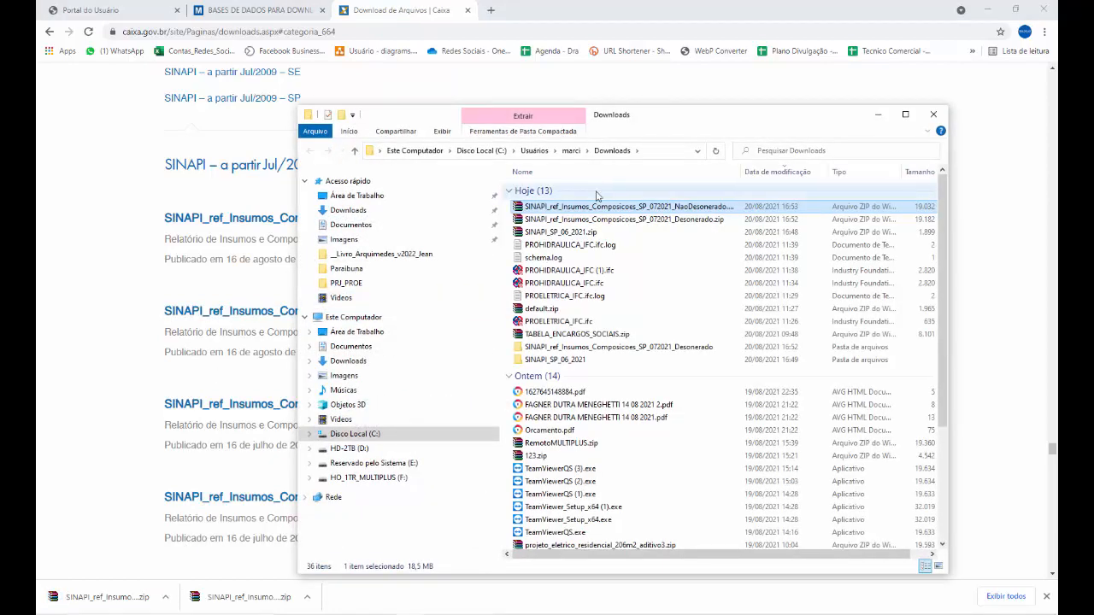
right_click(601, 209)
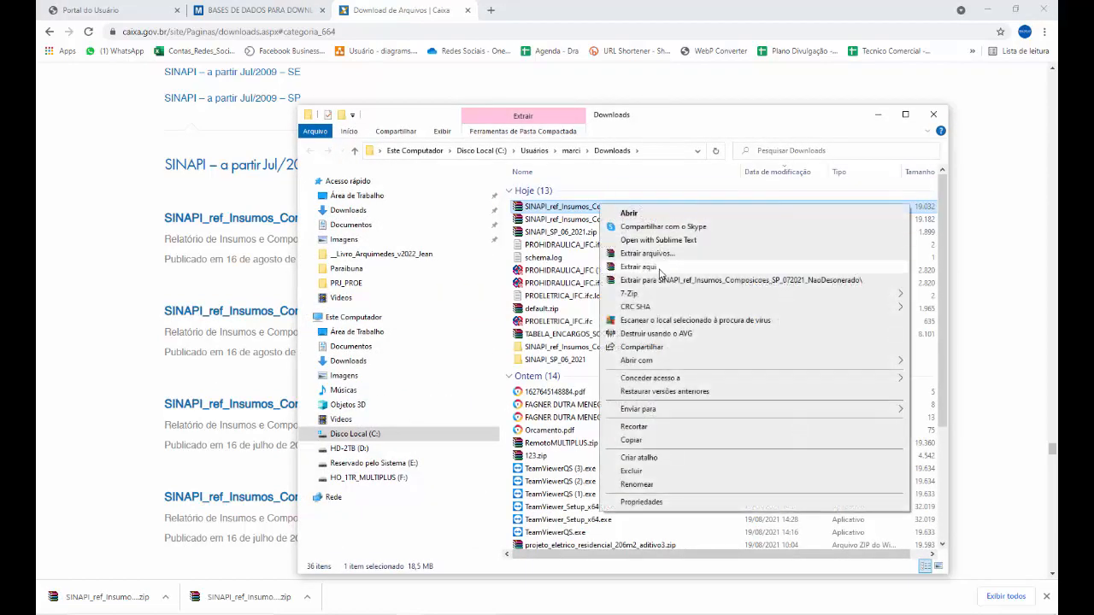
click(659, 280)
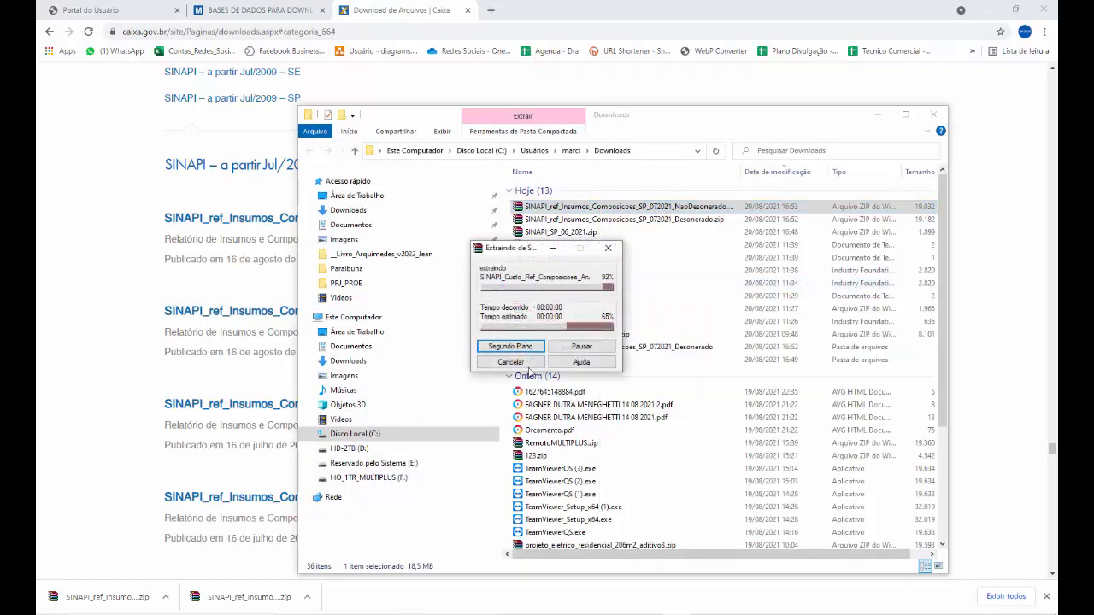
Open SINAPI_Preco_Ref_Insumos_SP_202107_NaoDesonerado.xls from the extracted folder in a maximized Excel window and switch back to Arquimedes.
double_click(547, 349)
click(614, 293)
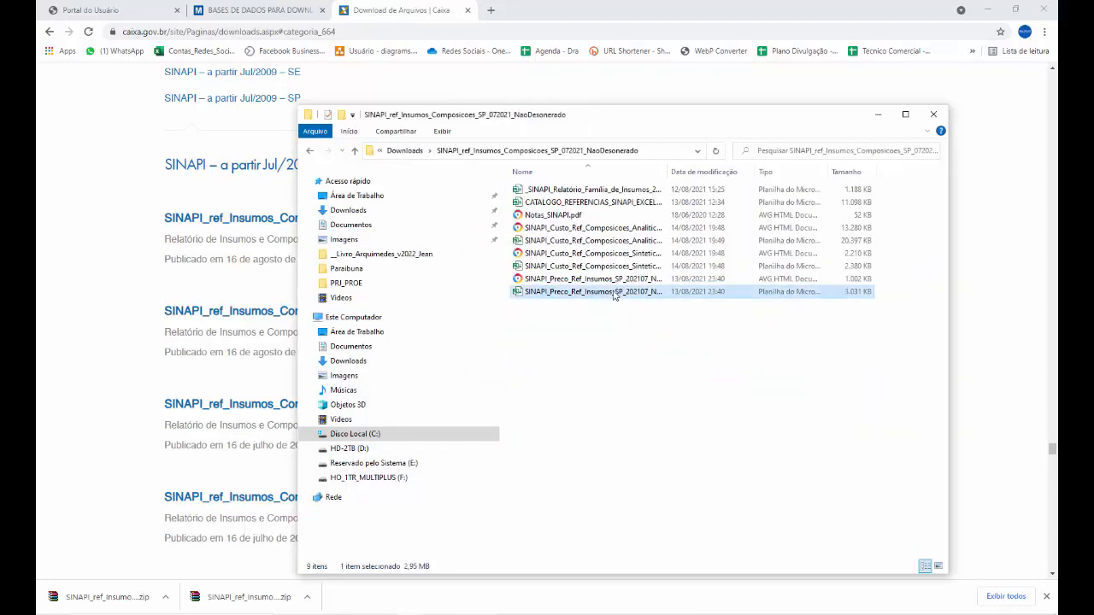
right_click(613, 294)
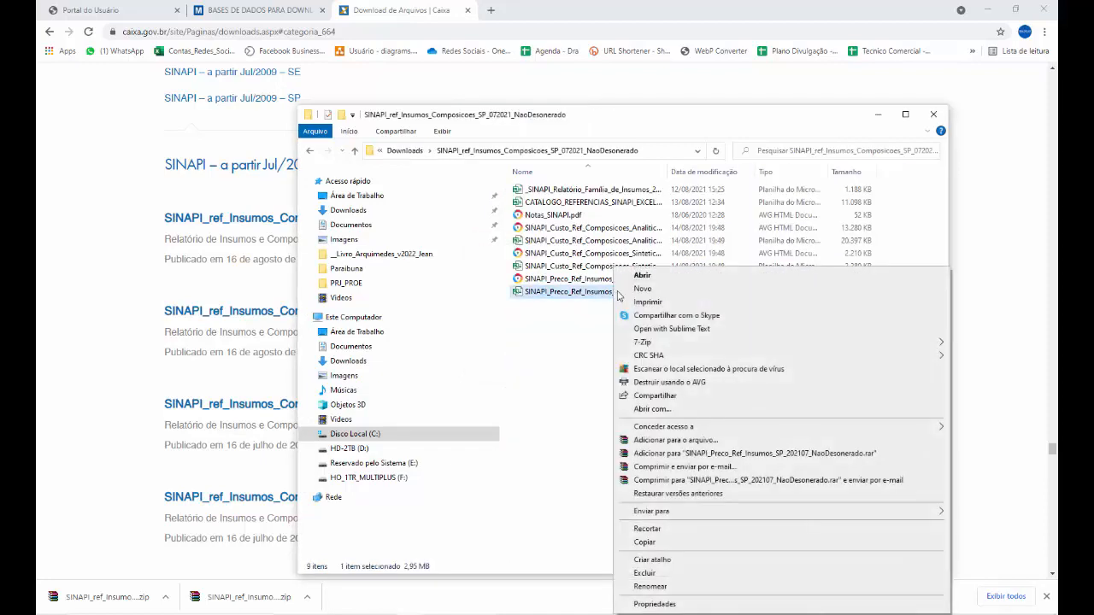
click(679, 277)
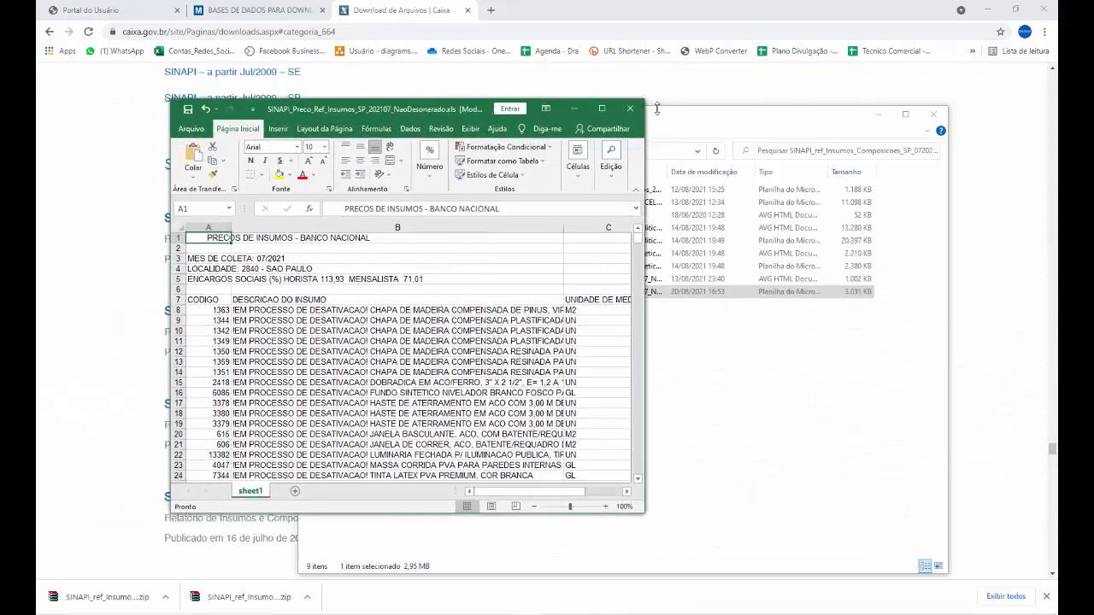
click(603, 109)
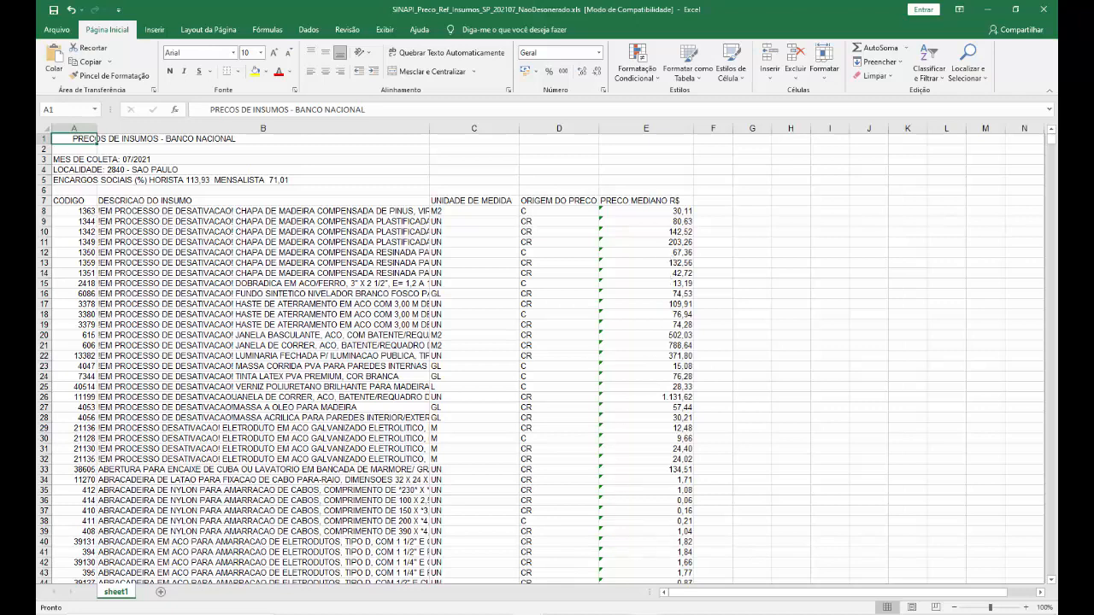
click(564, 614)
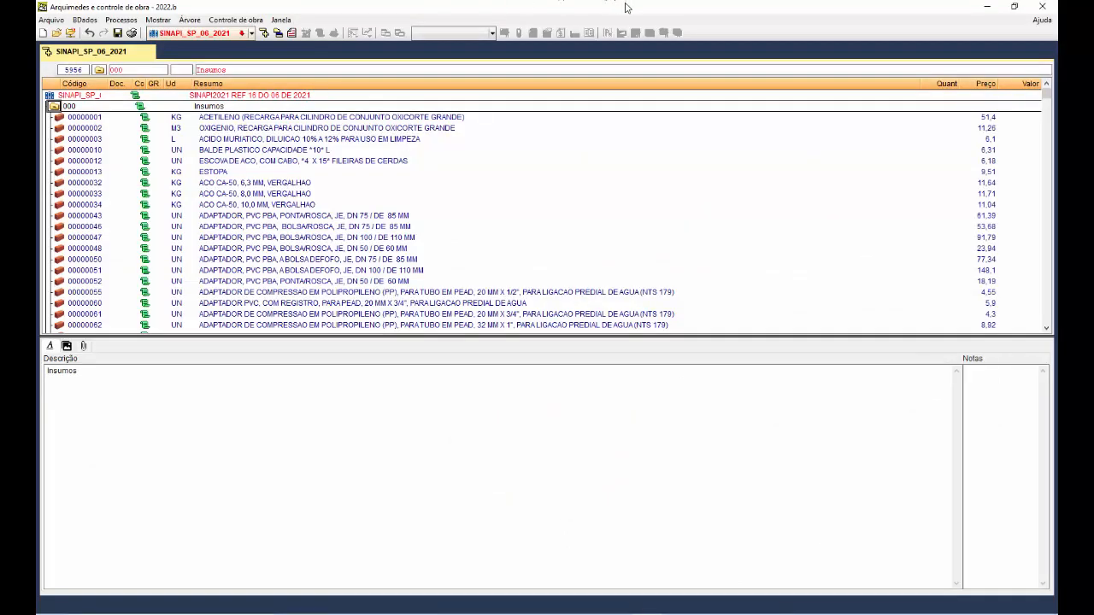
Place a reduced Arquimedes window over the spreadsheet to compare its Código format with the CODIGO column, and return to Excel.
click(1015, 6)
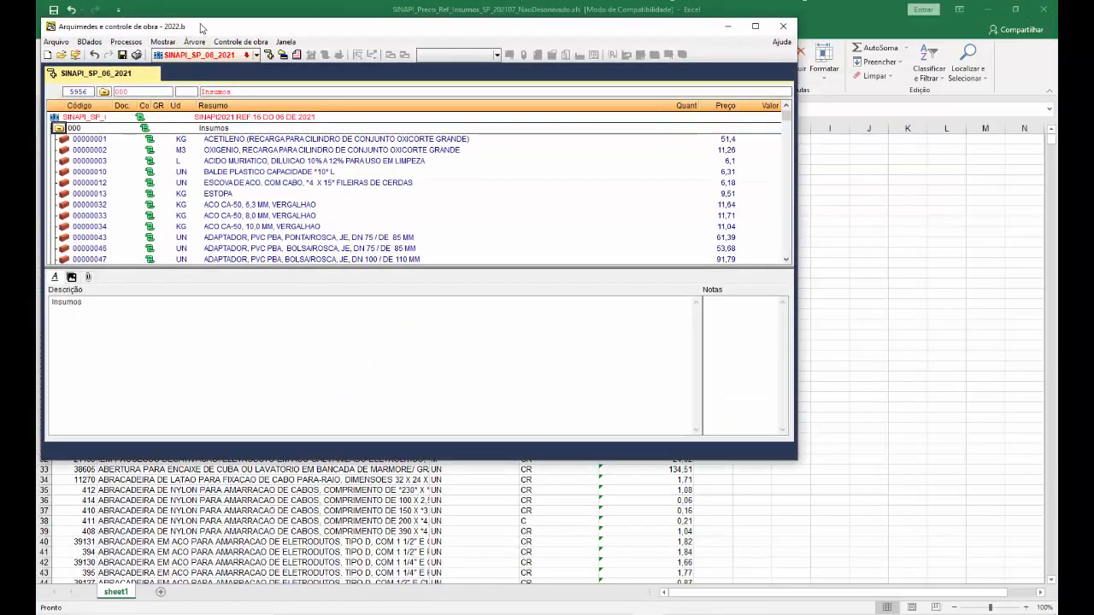
drag(202, 28, 393, 38)
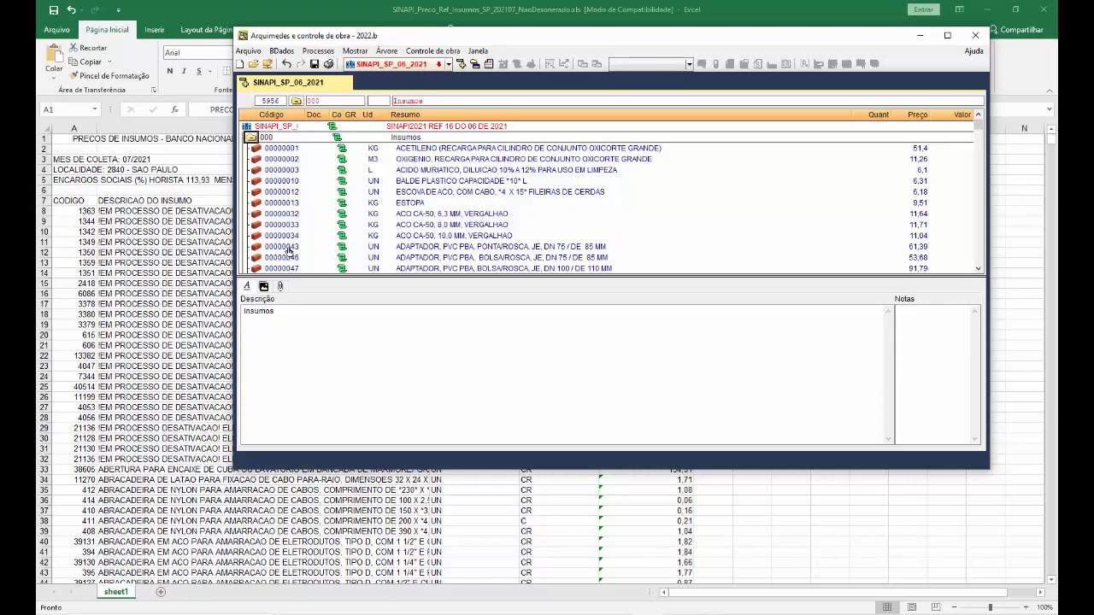
click(73, 212)
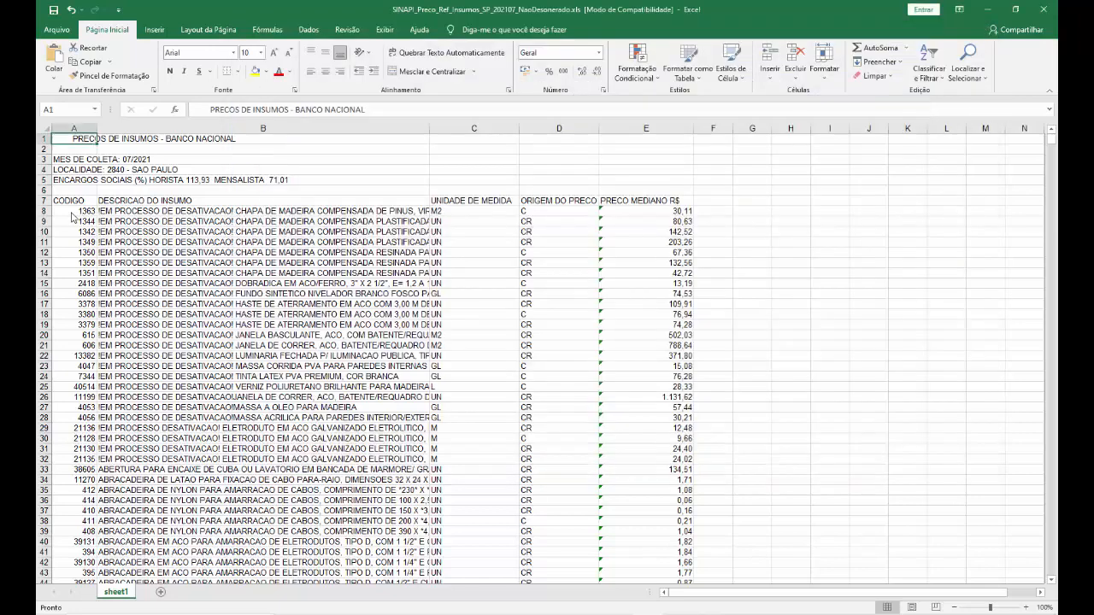
Format column A, which holds the CODIGO values, with the custom number format 00000000.
click(90, 127)
right_click(90, 128)
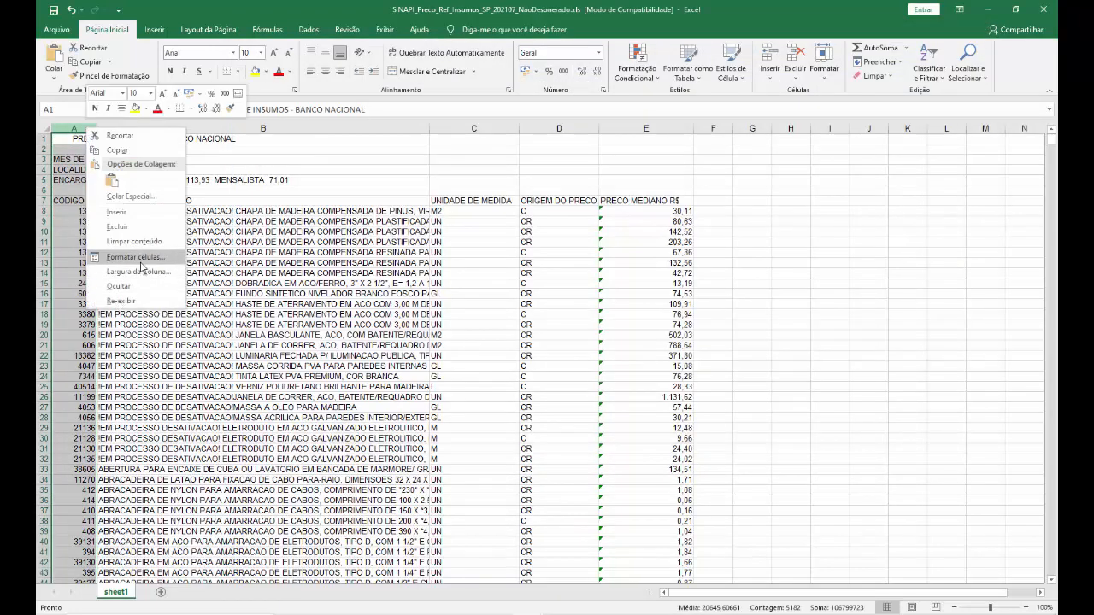
click(136, 258)
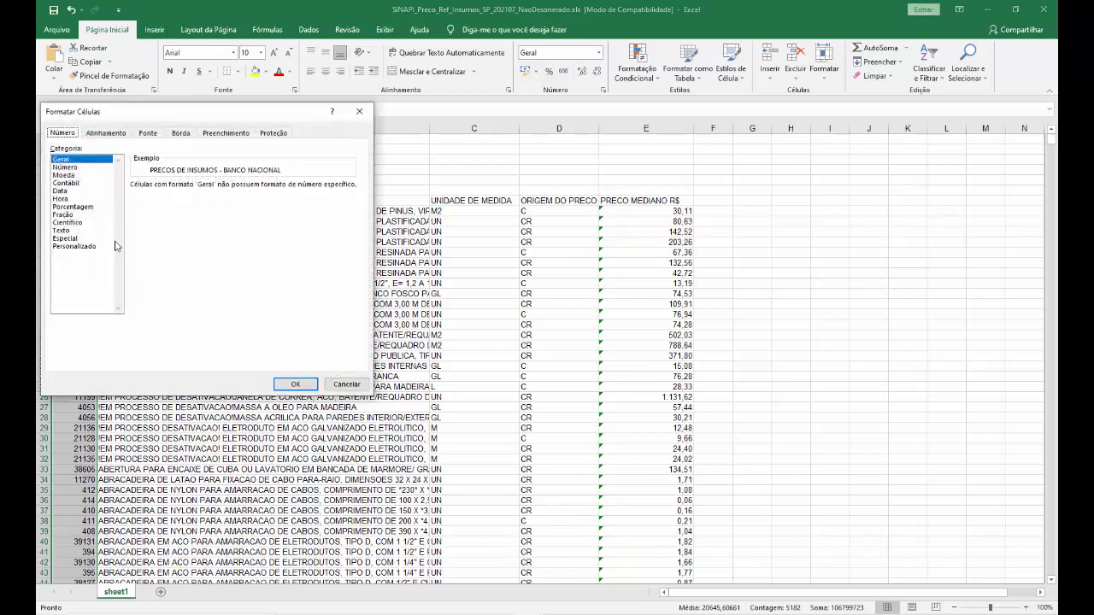
click(74, 246)
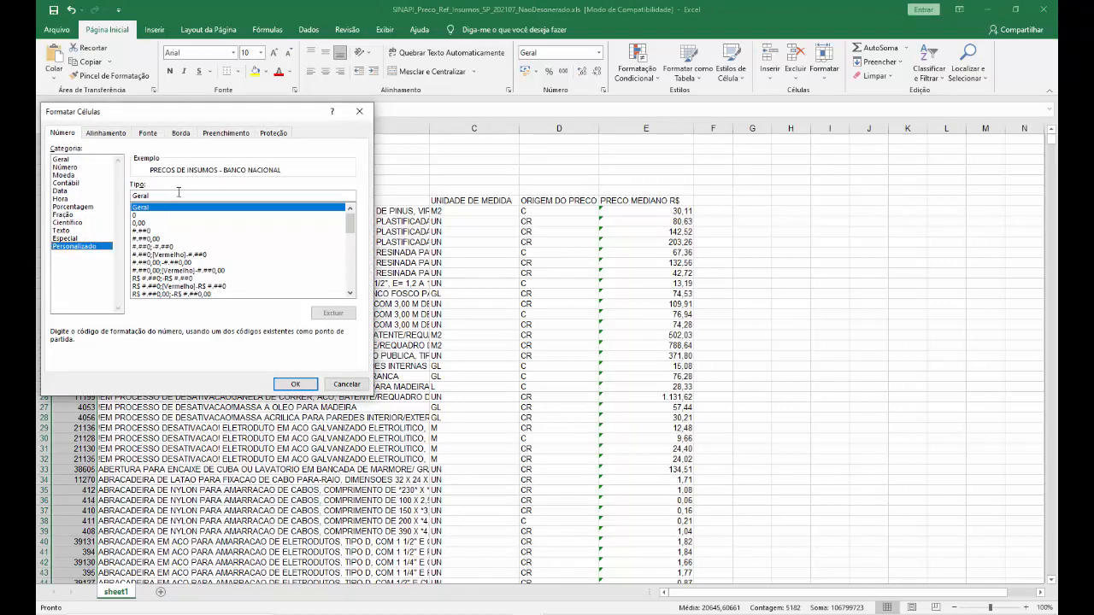
click(67, 238)
click(72, 246)
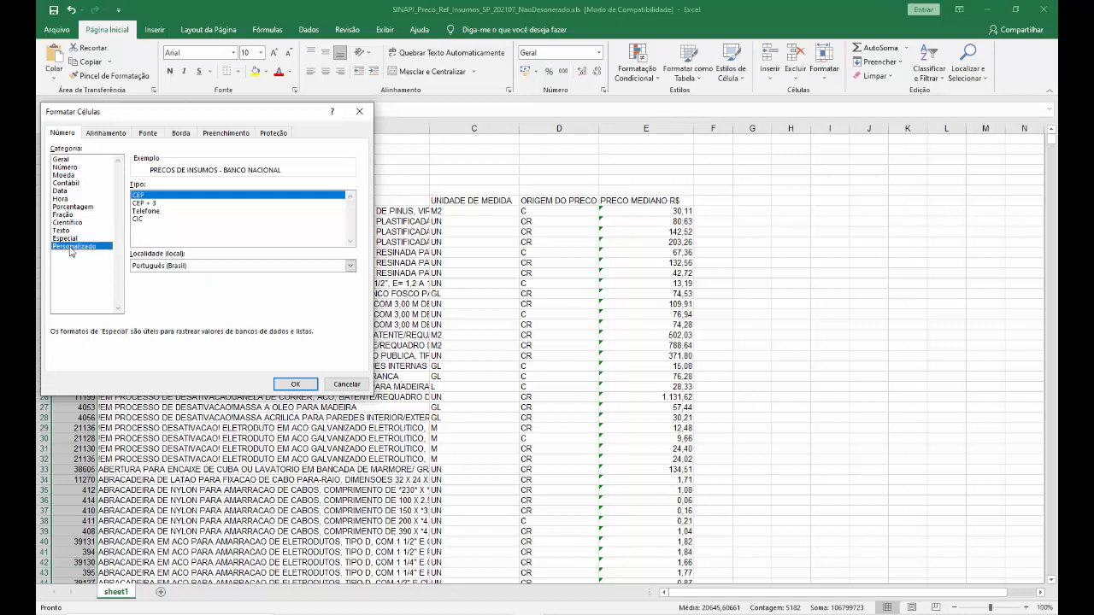
double_click(141, 196)
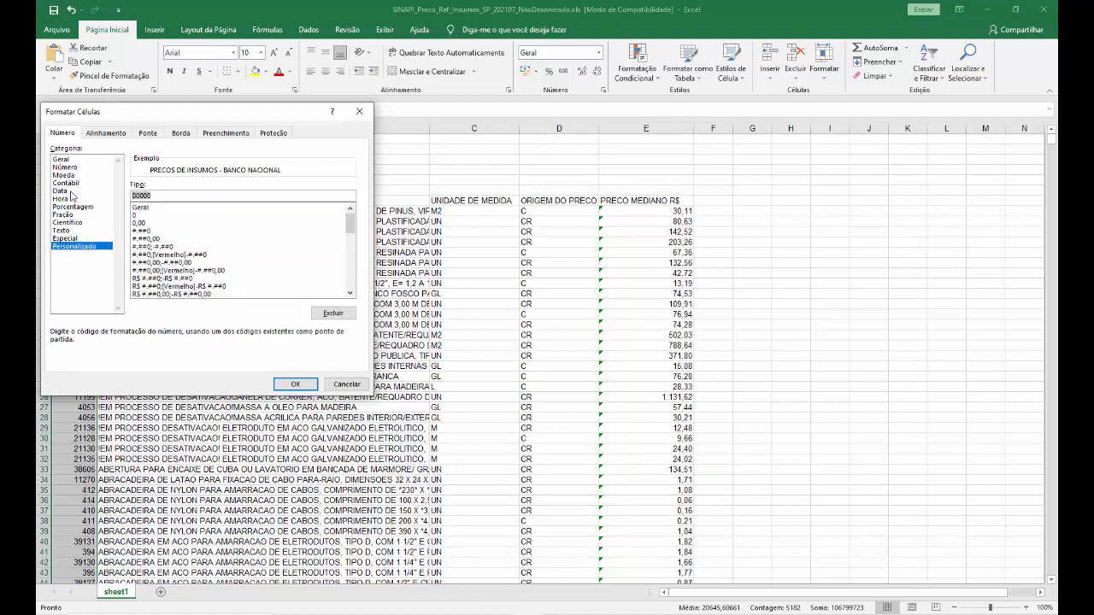
text(000)
click(291, 384)
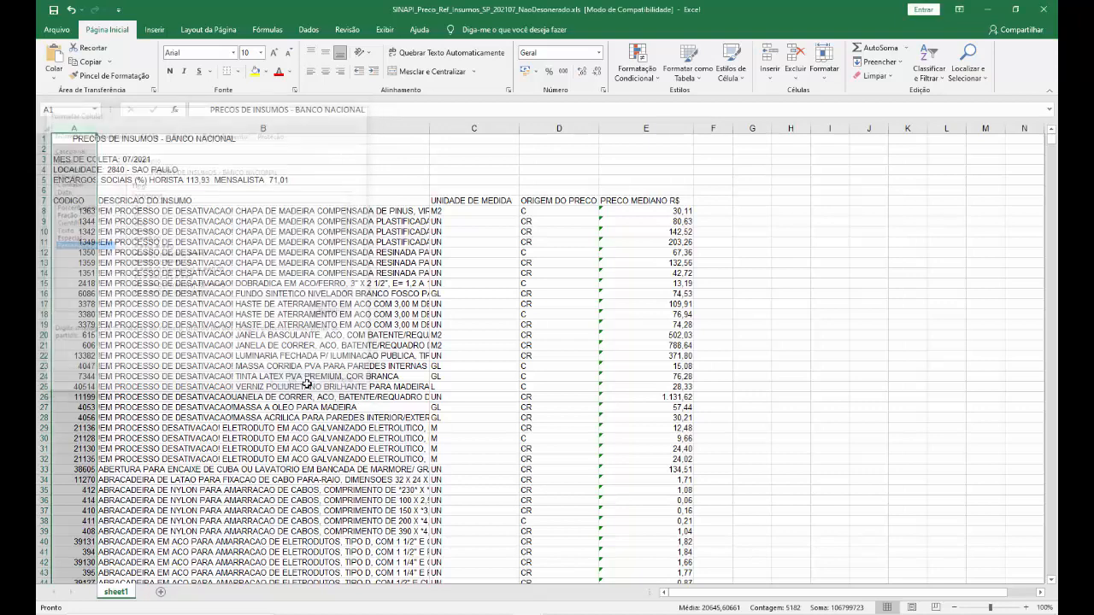
click(194, 325)
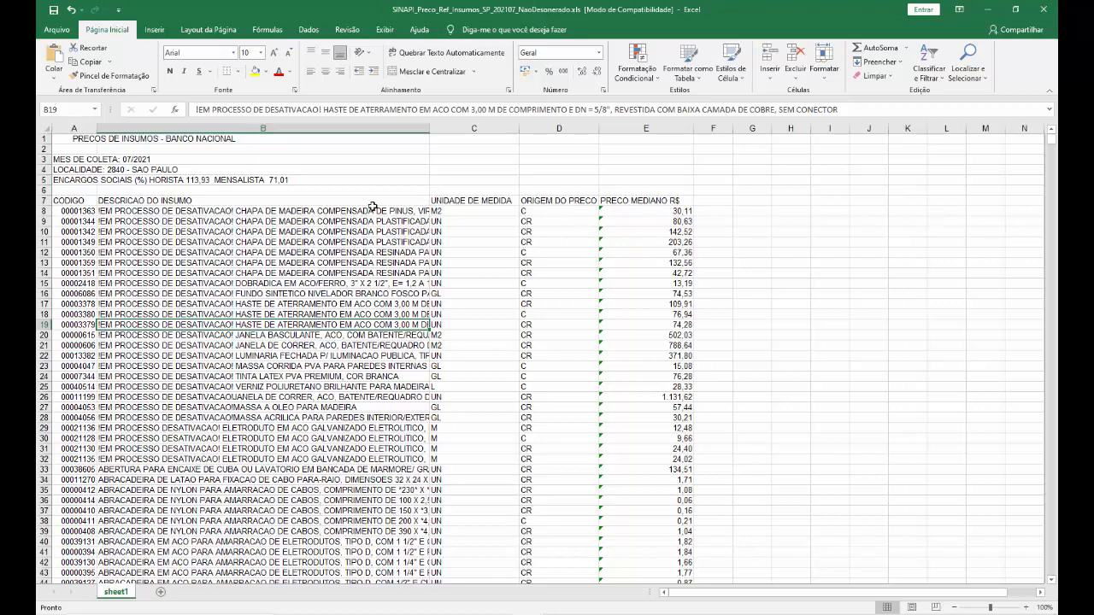
Select all the input rows in A8:E5180, excluding the headings and the total line, and copy them.
drag(66, 210, 642, 613)
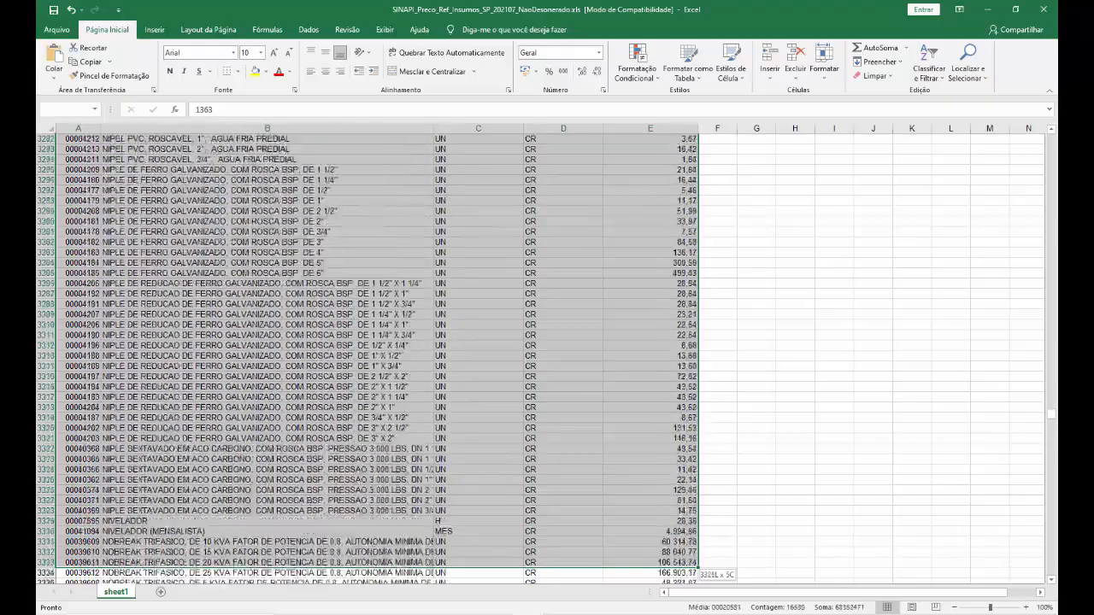
drag(688, 588, 690, 607)
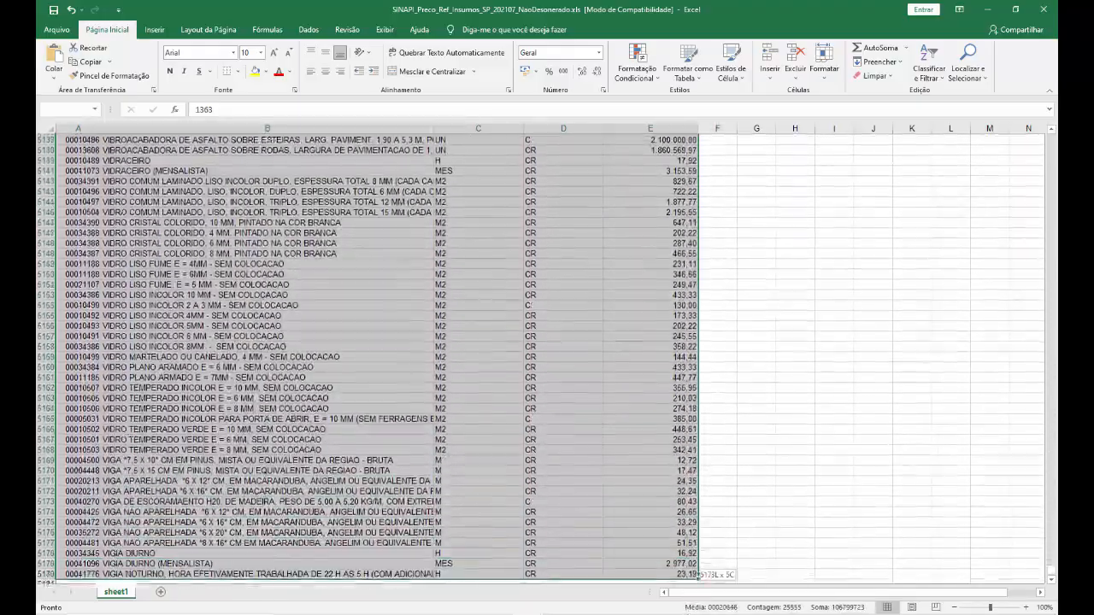
drag(690, 564, 689, 543)
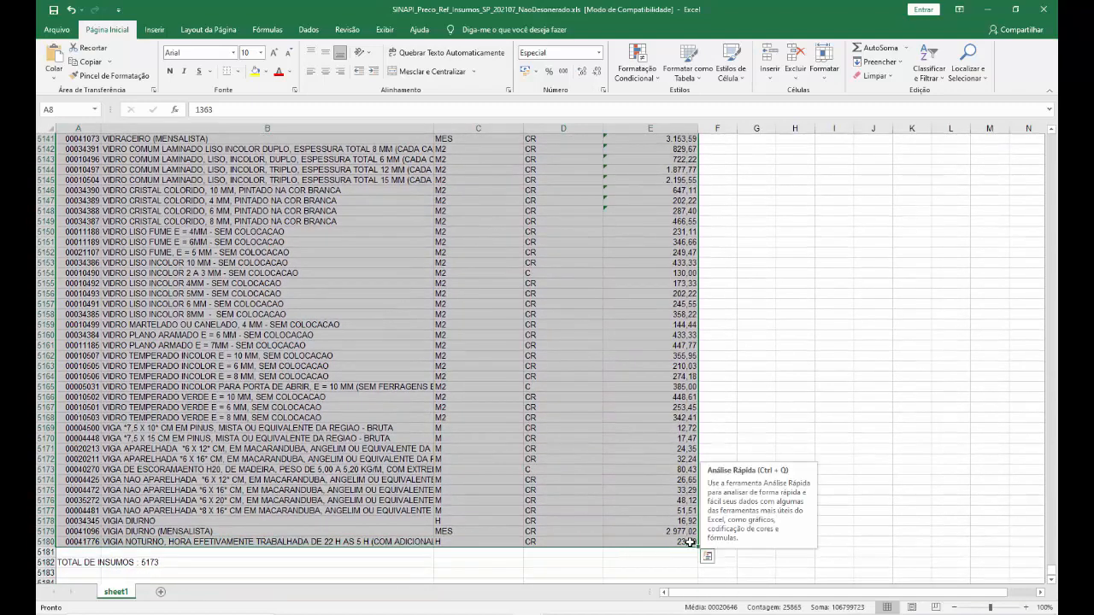
right_click(472, 452)
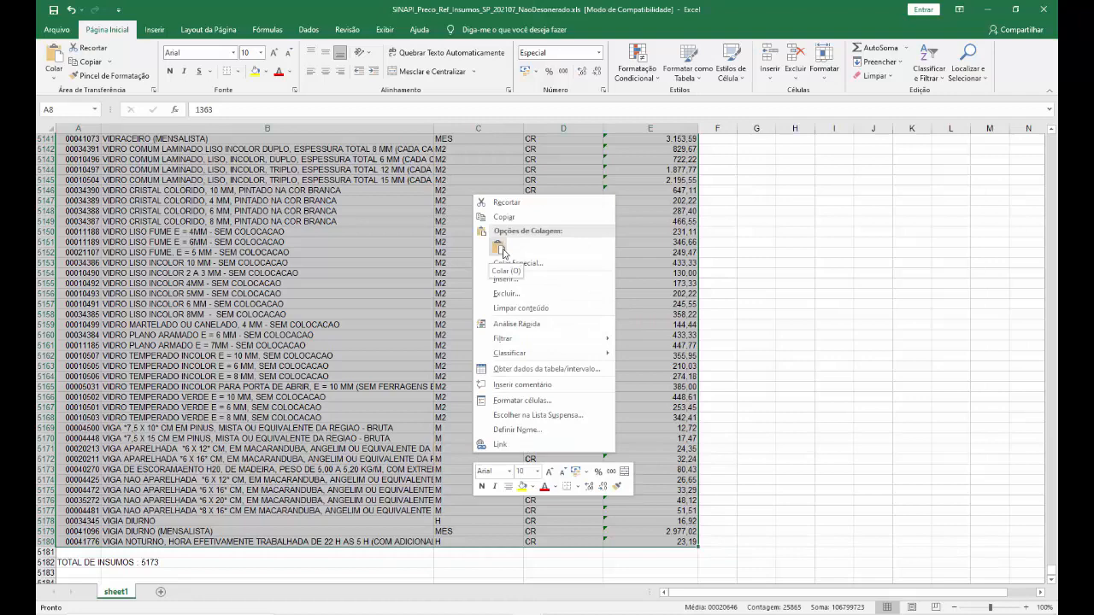
click(503, 217)
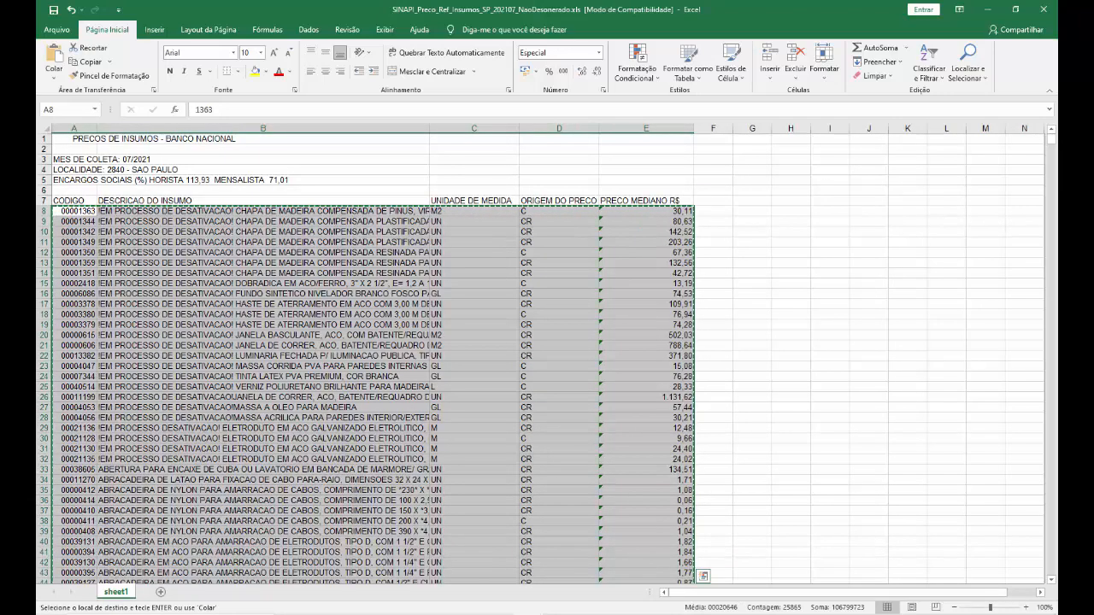
In a maximized Arquimedes window, start a new Banco de preços named Insumo_Atu_Pr_SP with the price generator turned off.
key(alt+Tab)
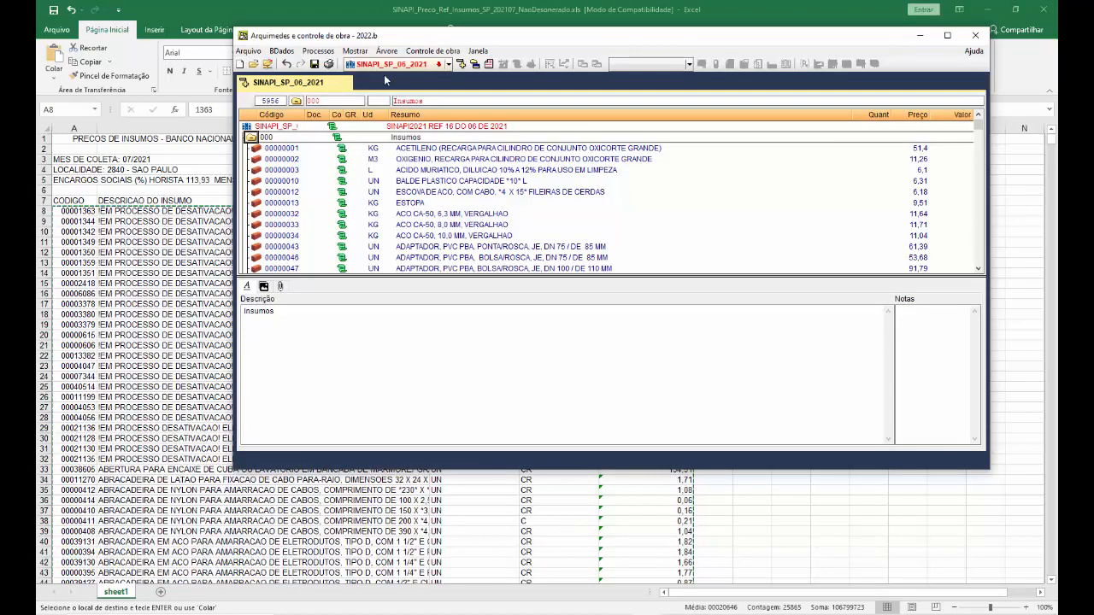
click(947, 35)
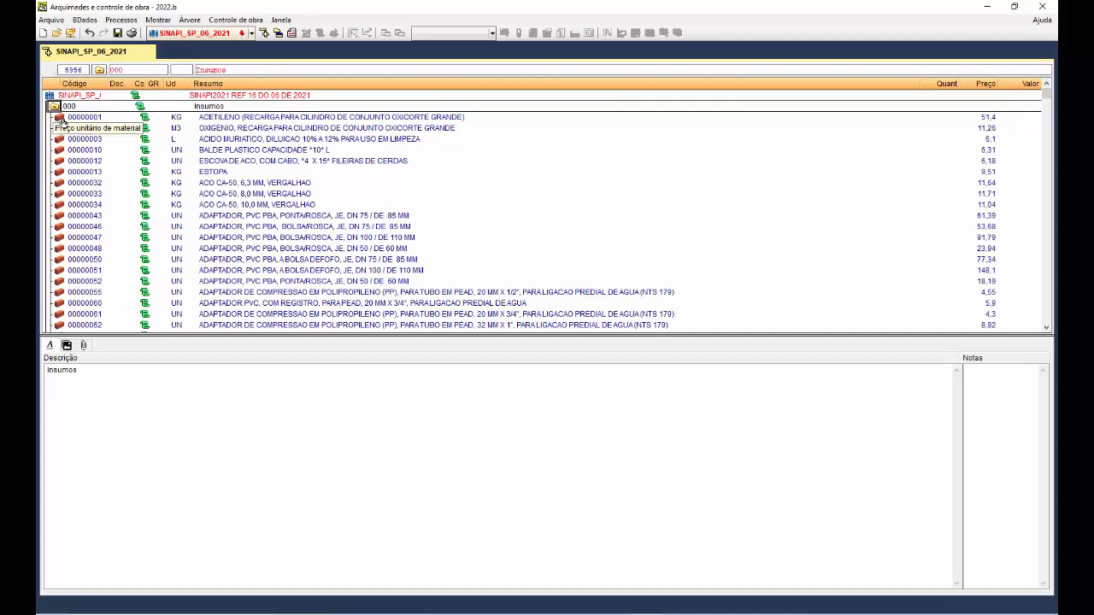
click(44, 32)
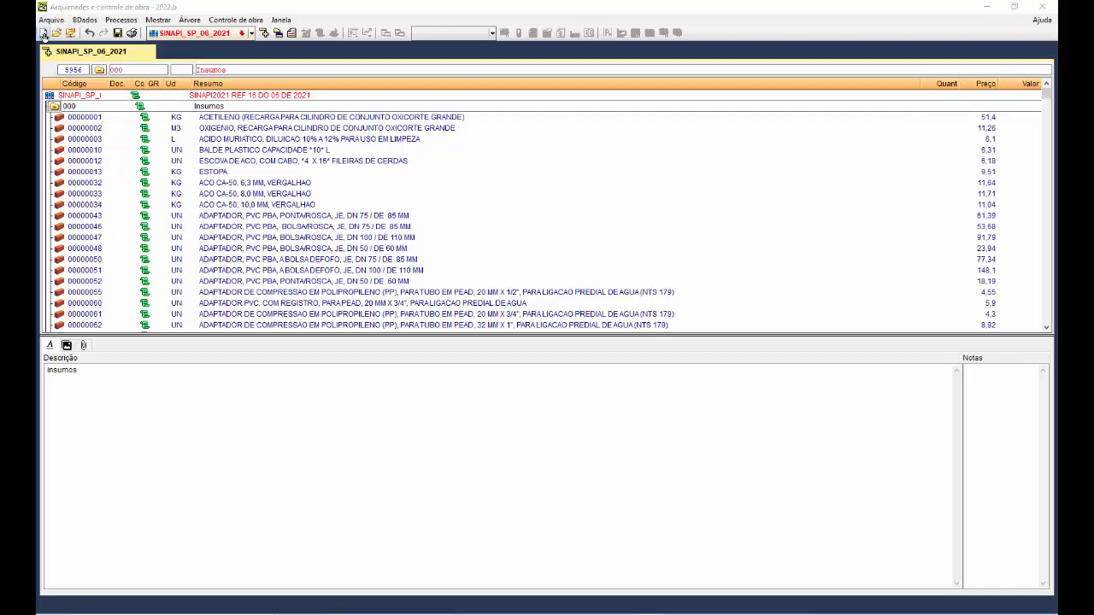
click(472, 305)
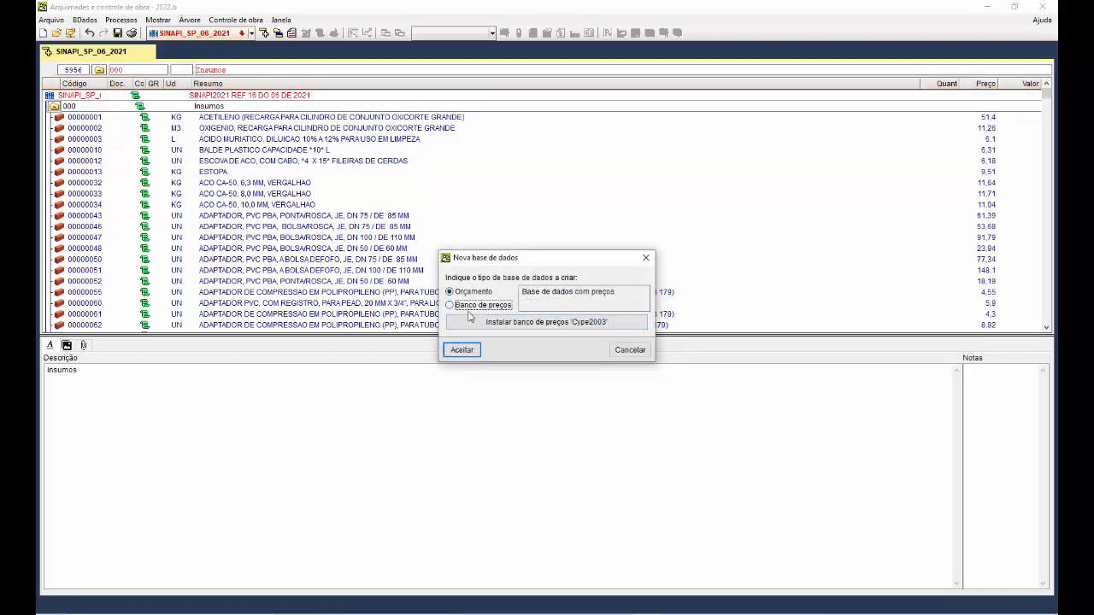
click(459, 349)
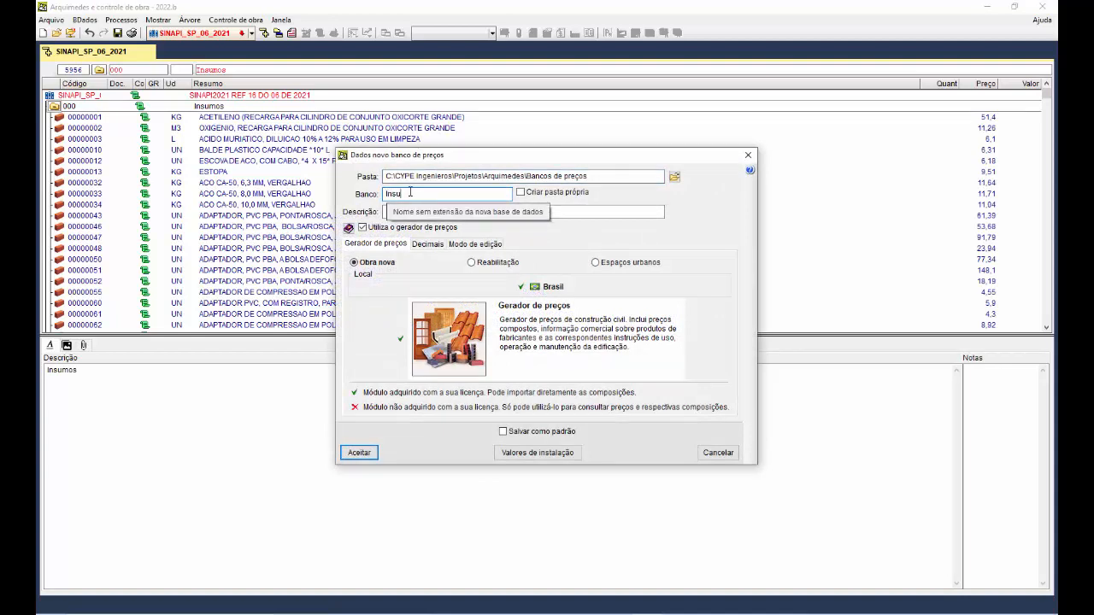
text(Insumo_Atu_Pr_SP)
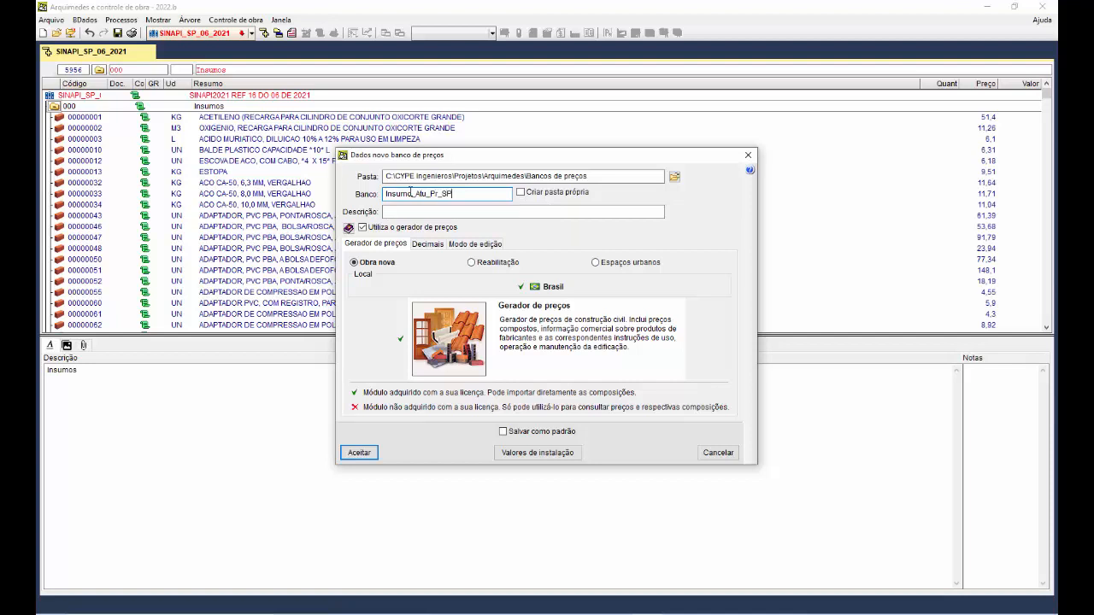
click(362, 227)
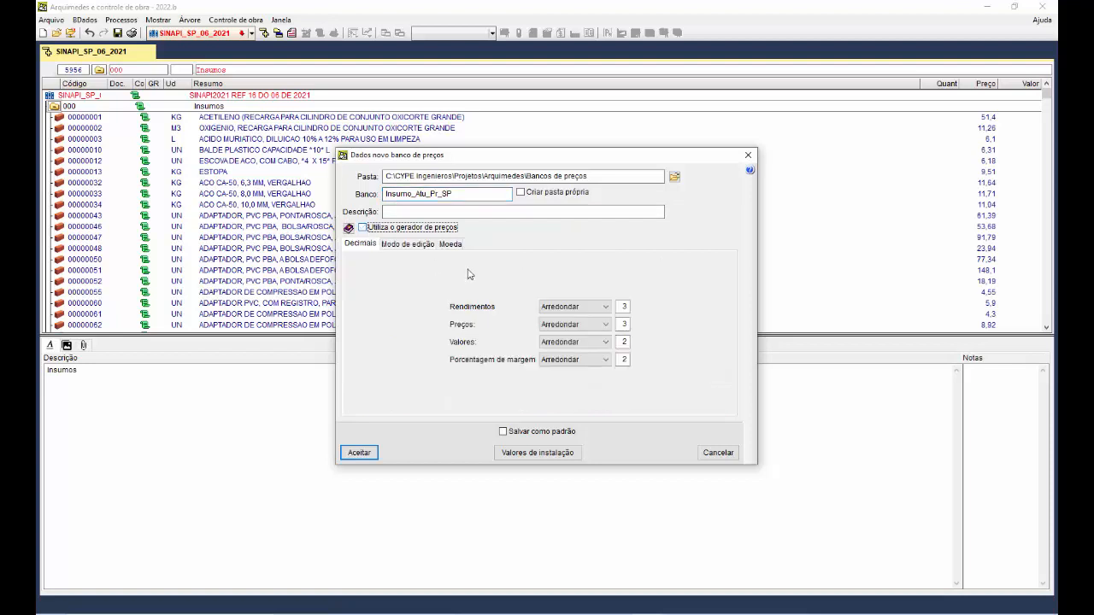
Set Rendimentos, Preços, Valores and Porcentagem de margem to Sem arredondar, check the edit mode and currency settings, and create the price bank.
click(605, 306)
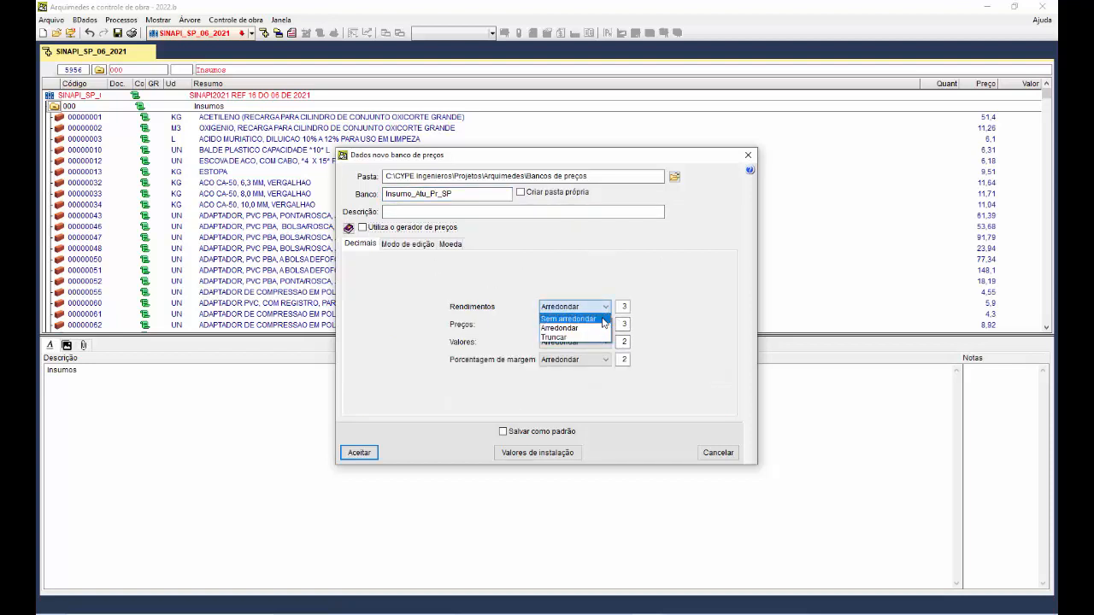
click(603, 319)
click(604, 324)
click(604, 336)
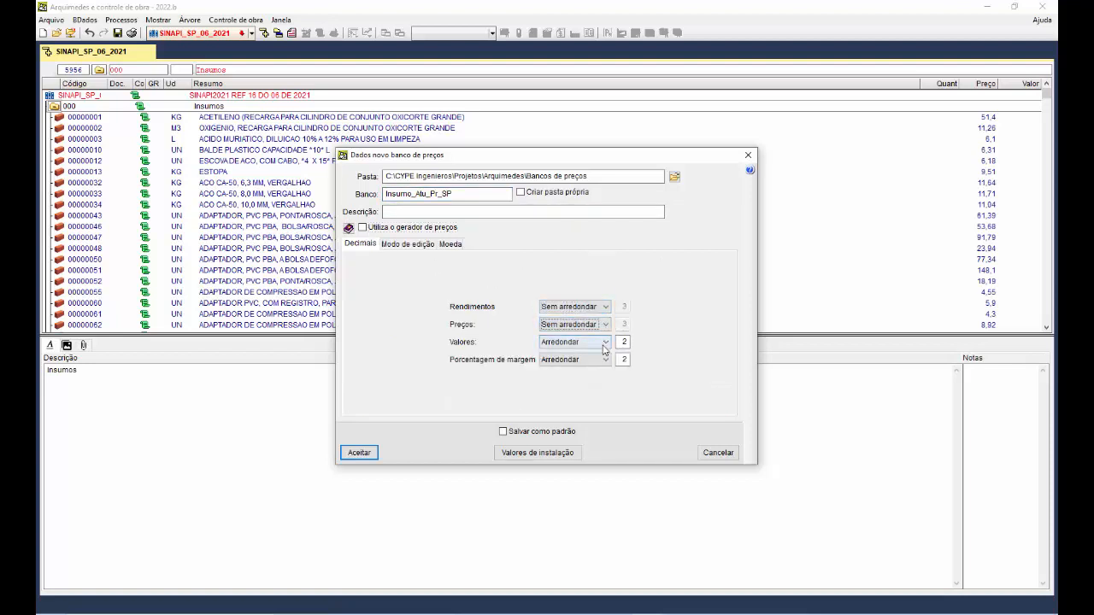
click(604, 342)
click(603, 354)
click(605, 359)
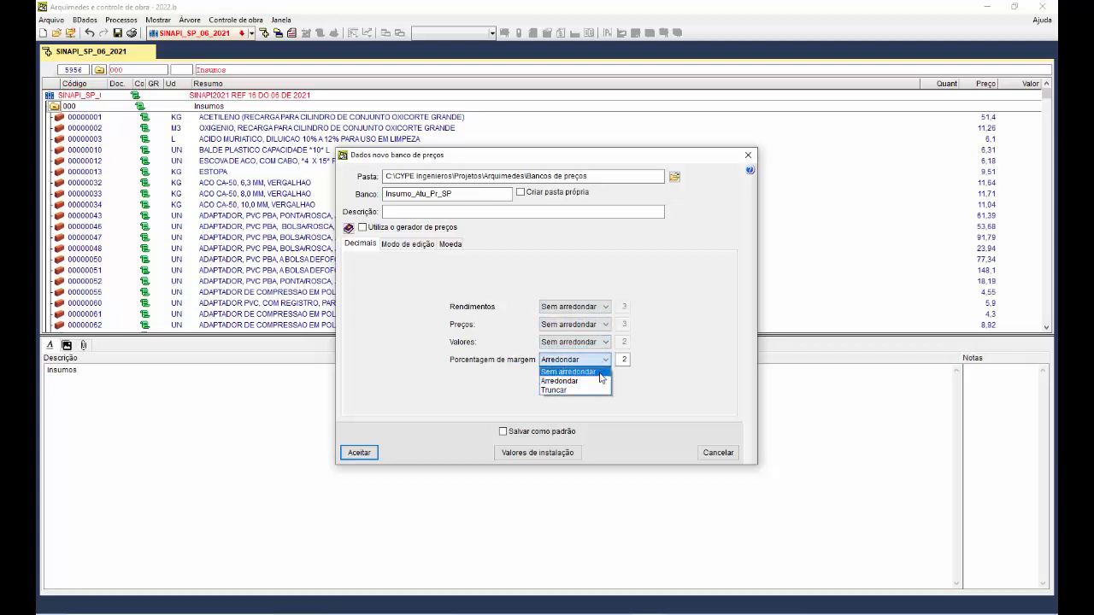
click(600, 373)
click(406, 244)
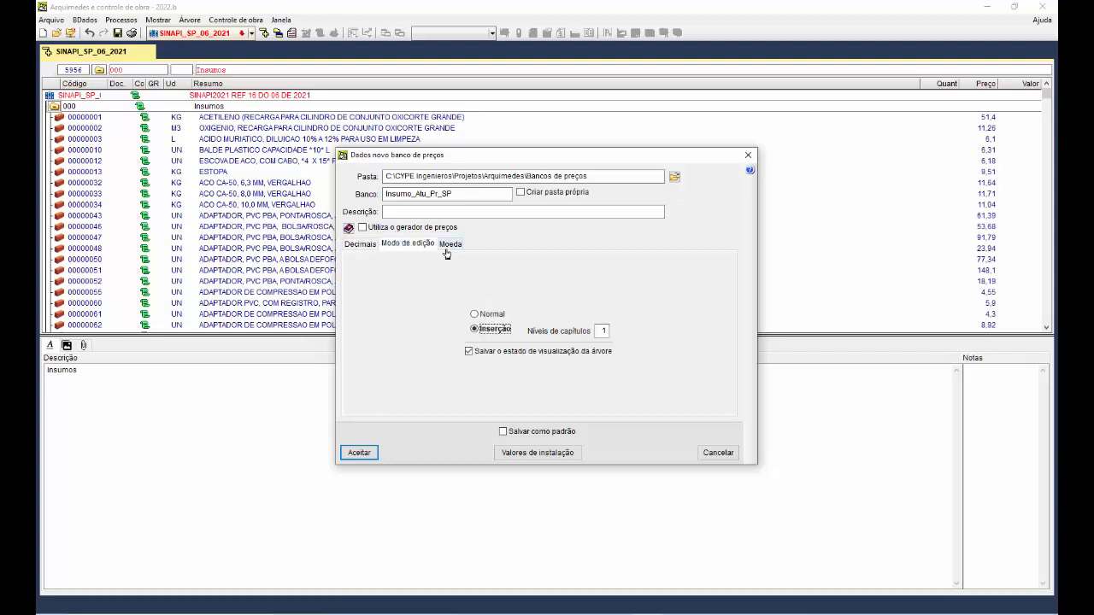
click(449, 245)
click(359, 454)
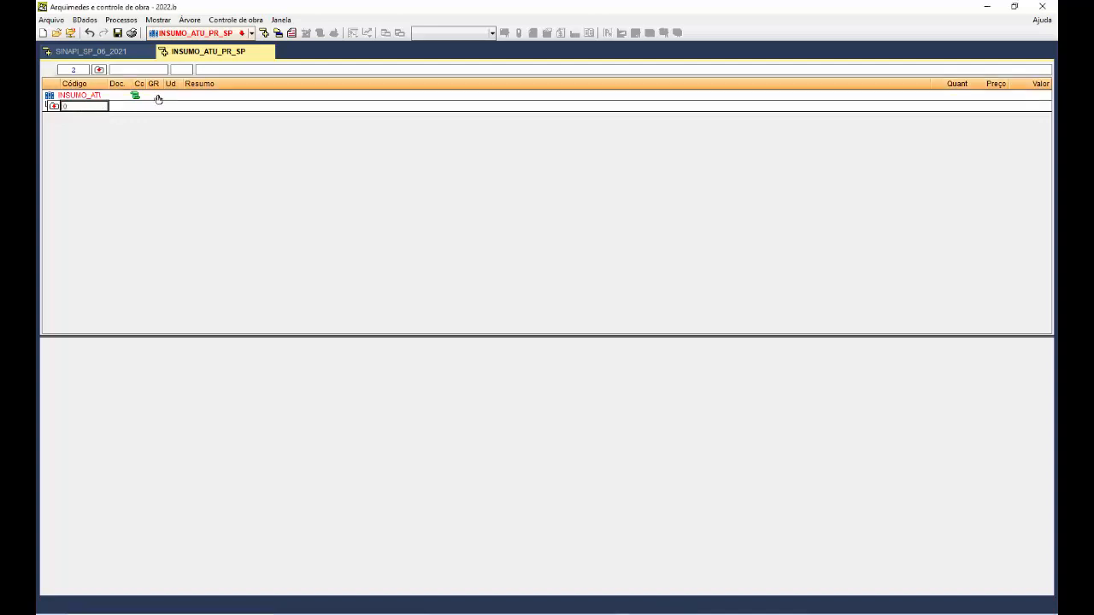
Add a chapter with code 00 and summary Insumos to the new price bank and expand it to its empty first row.
key(Return)
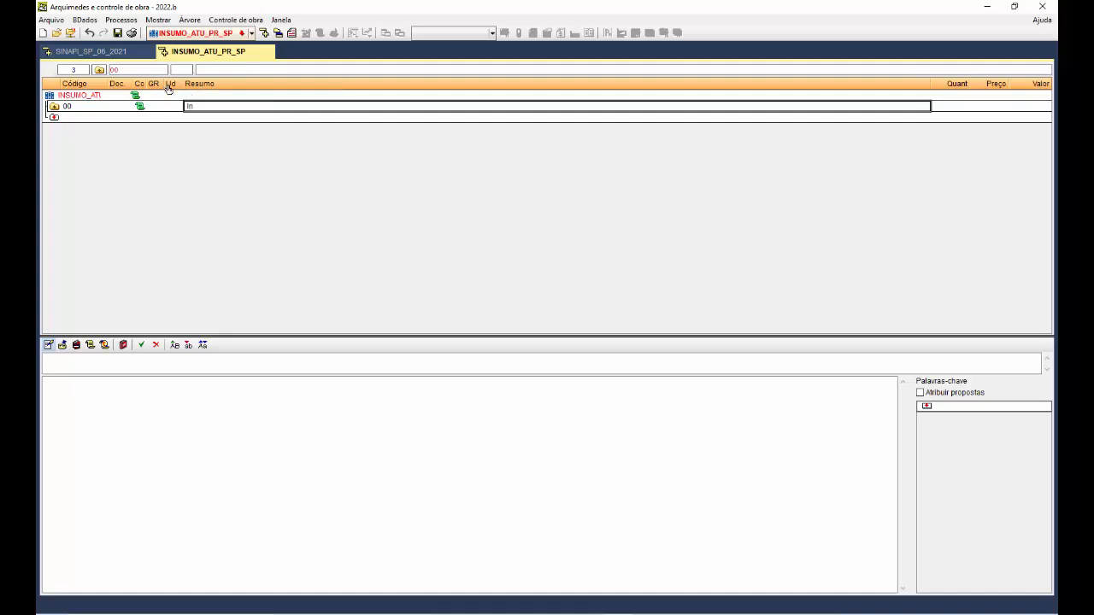
key(Return)
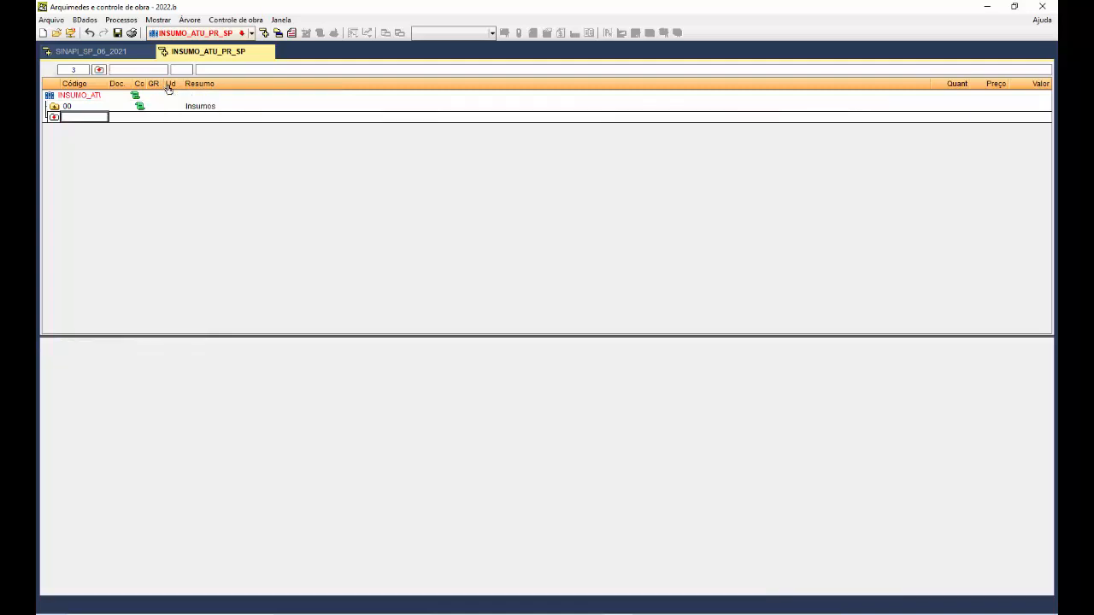
click(53, 107)
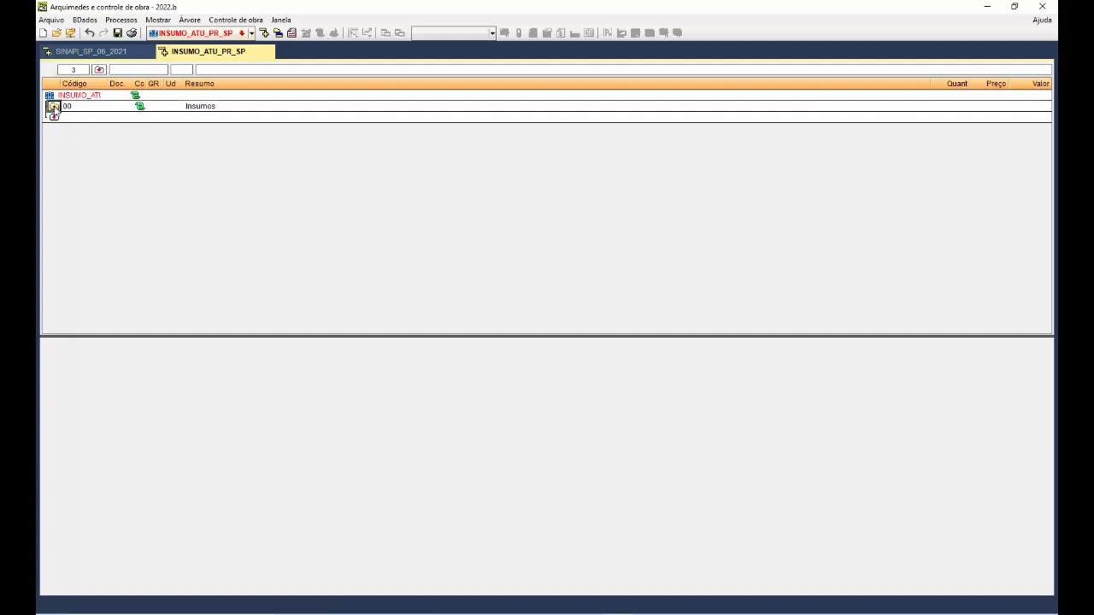
click(74, 118)
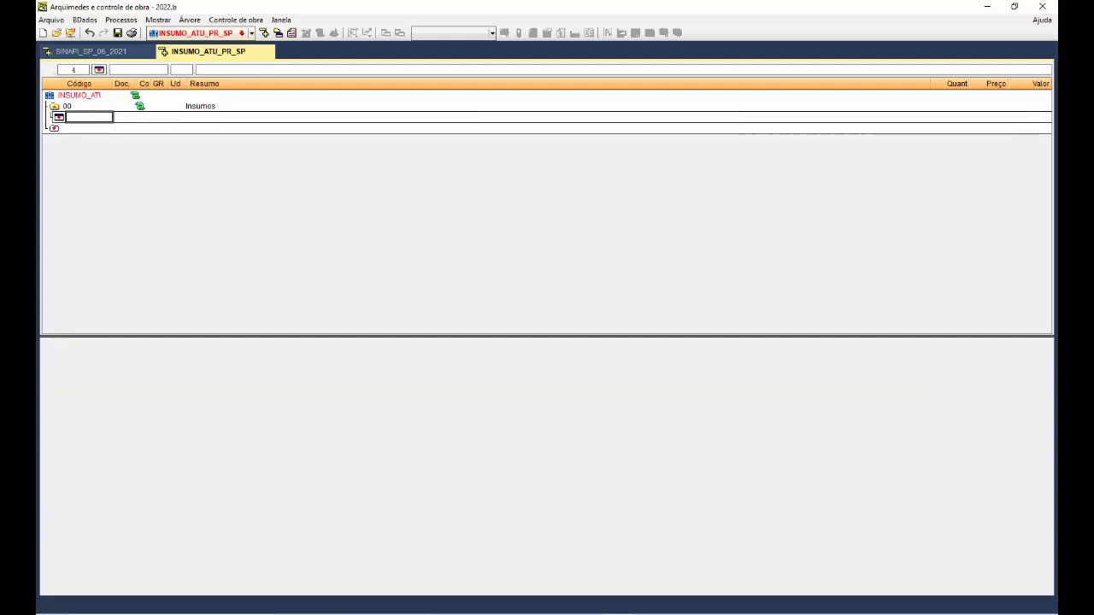
Copy the selected input rows in Excel again and switch back to the empty row under the Insumos chapter in Arquimedes.
mouse_move(526, 607)
click(578, 564)
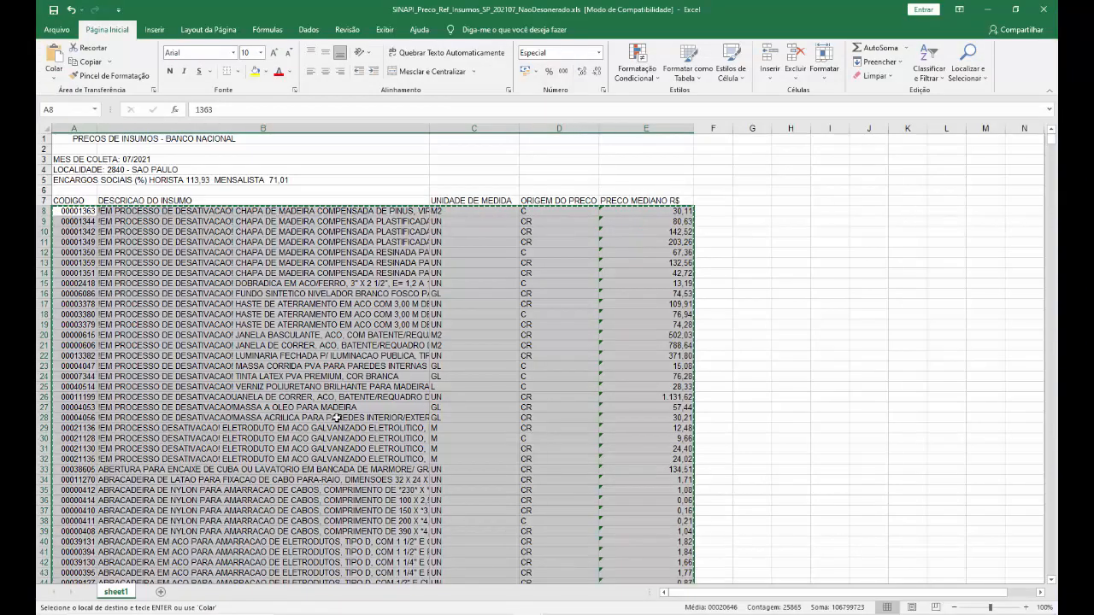
right_click(338, 417)
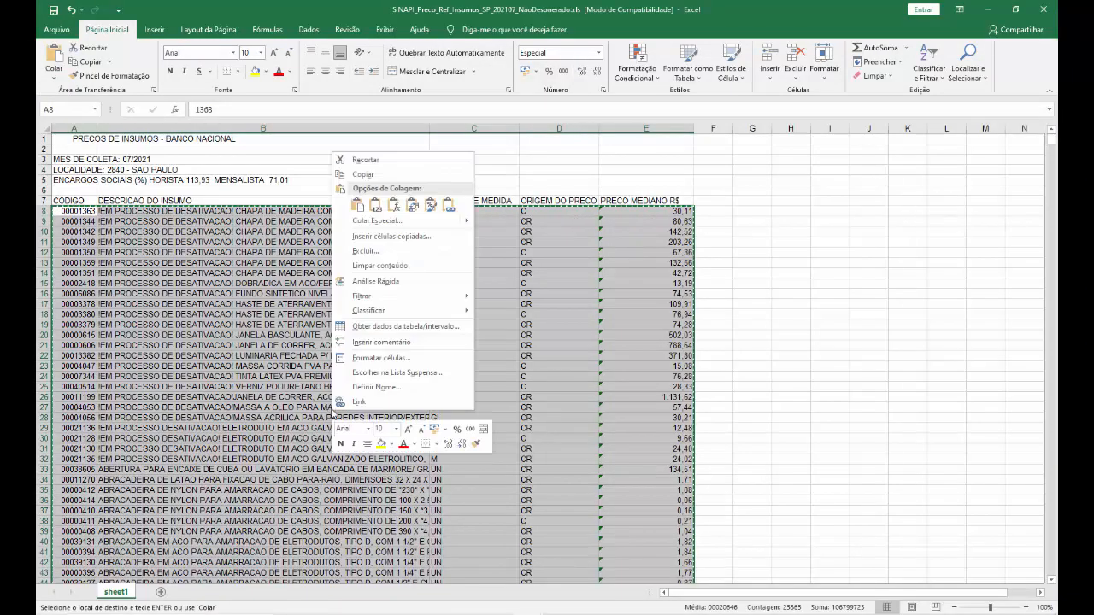
click(363, 174)
mouse_move(617, 609)
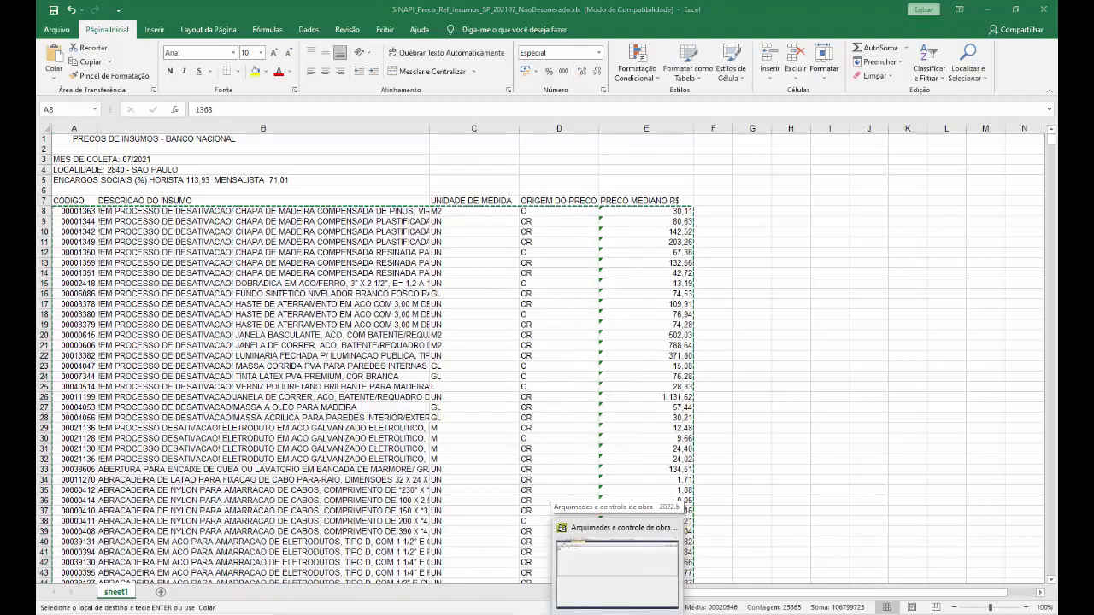
click(617, 564)
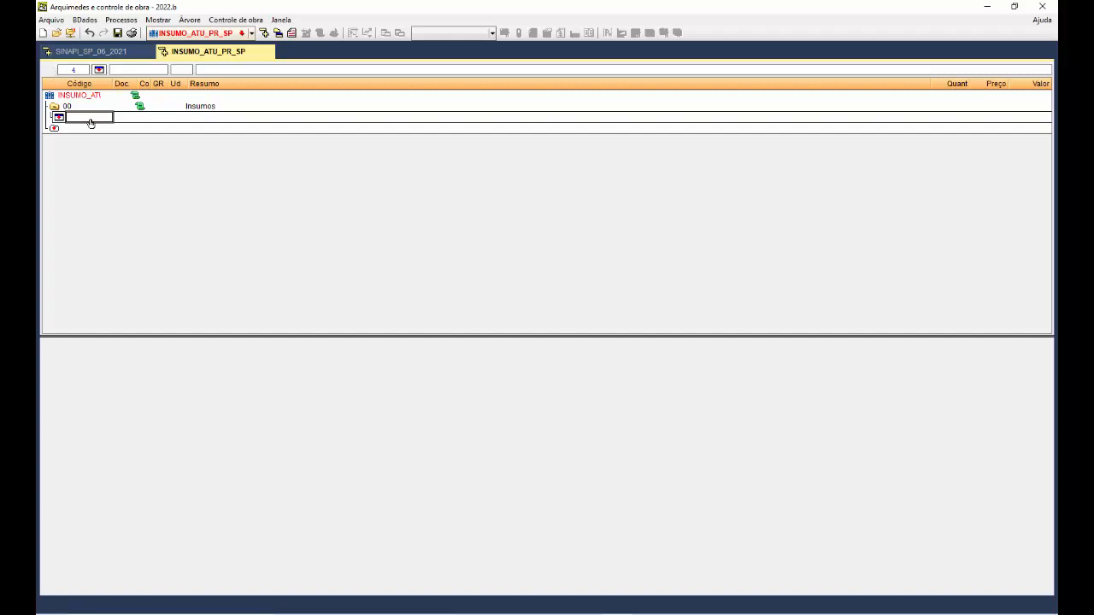
Start a CSV-format import into the Insumos chapter as a simple list of items (Lista simples de itens).
click(189, 19)
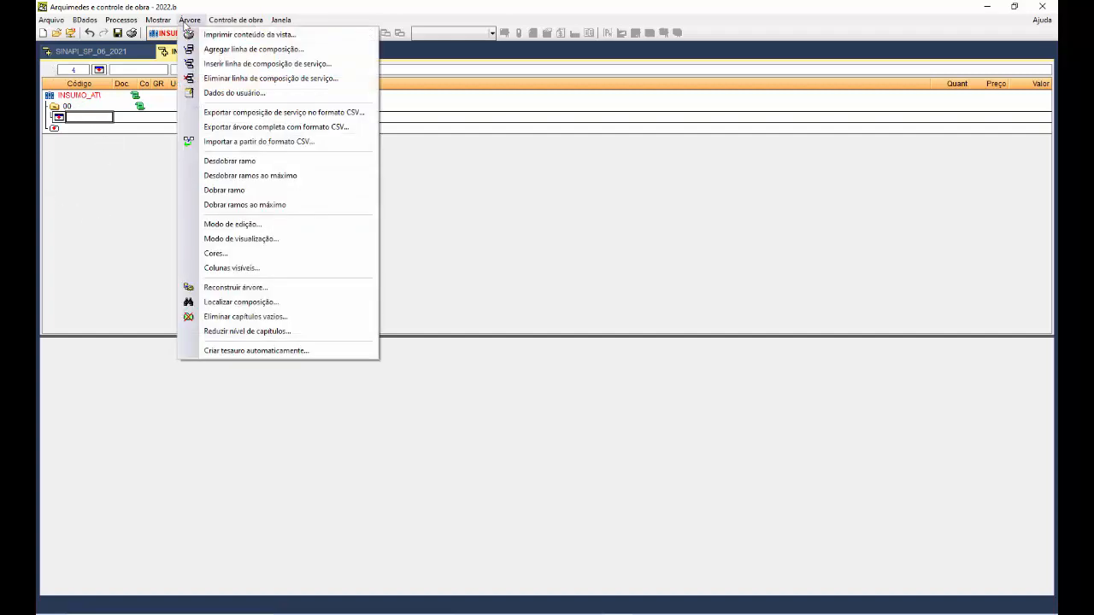
click(243, 145)
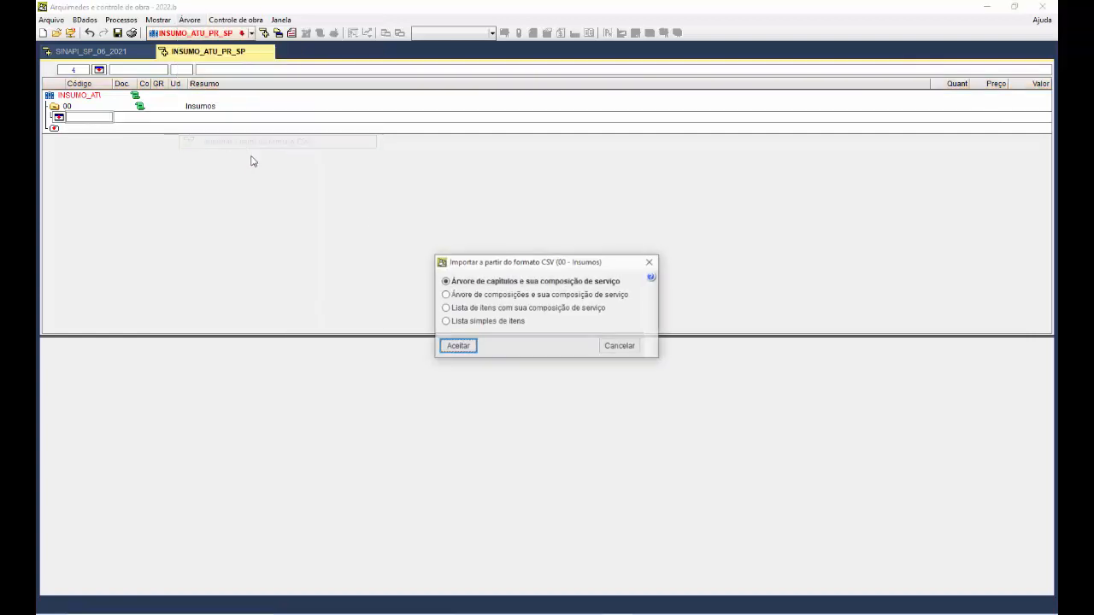
mouse_move(535, 282)
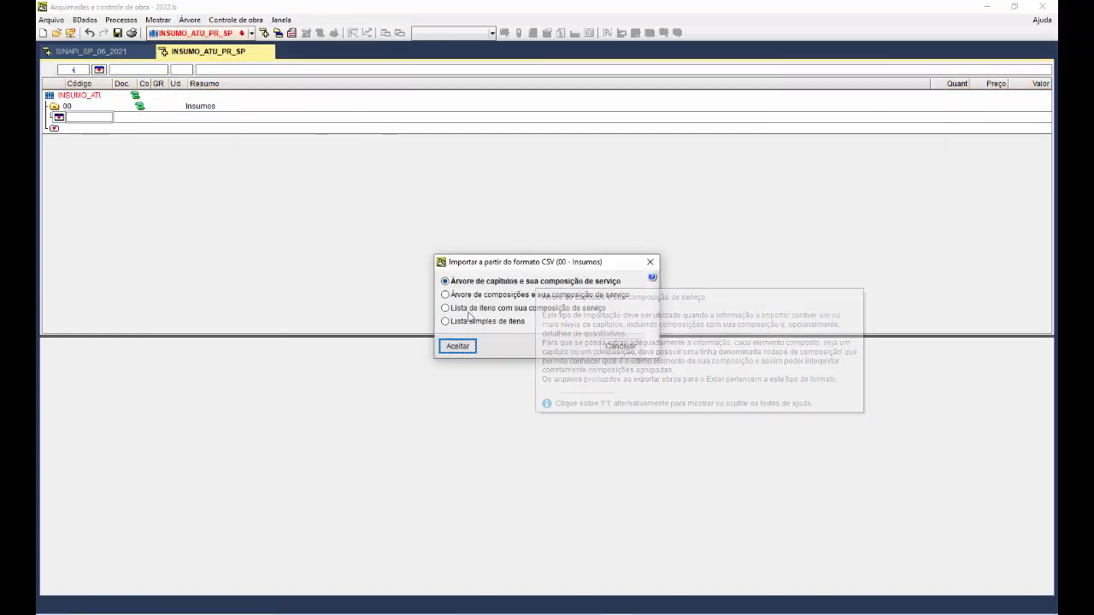
mouse_move(466, 327)
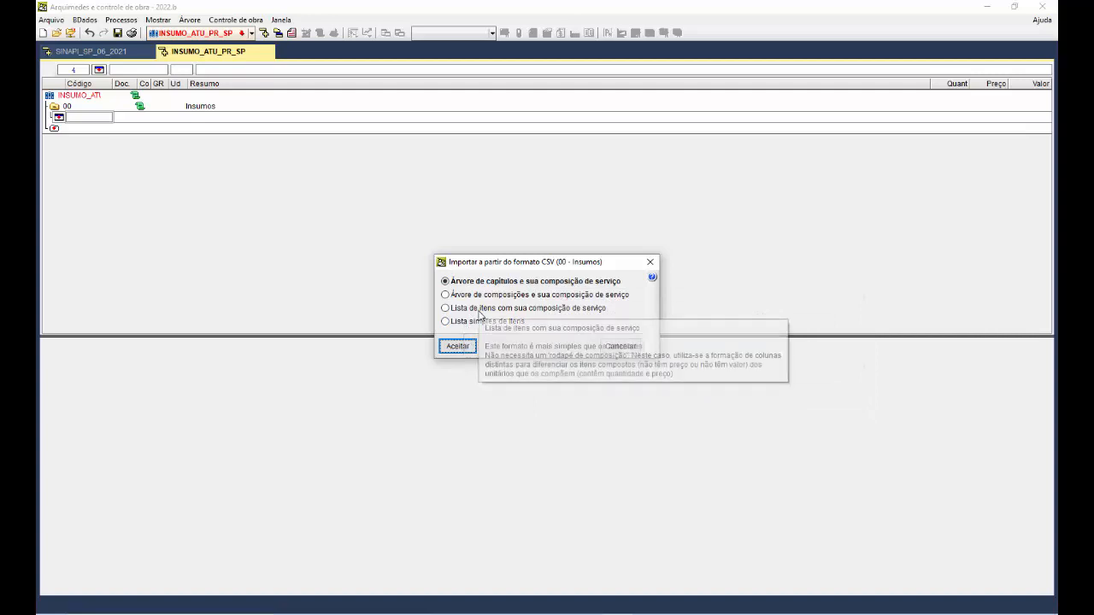
click(479, 311)
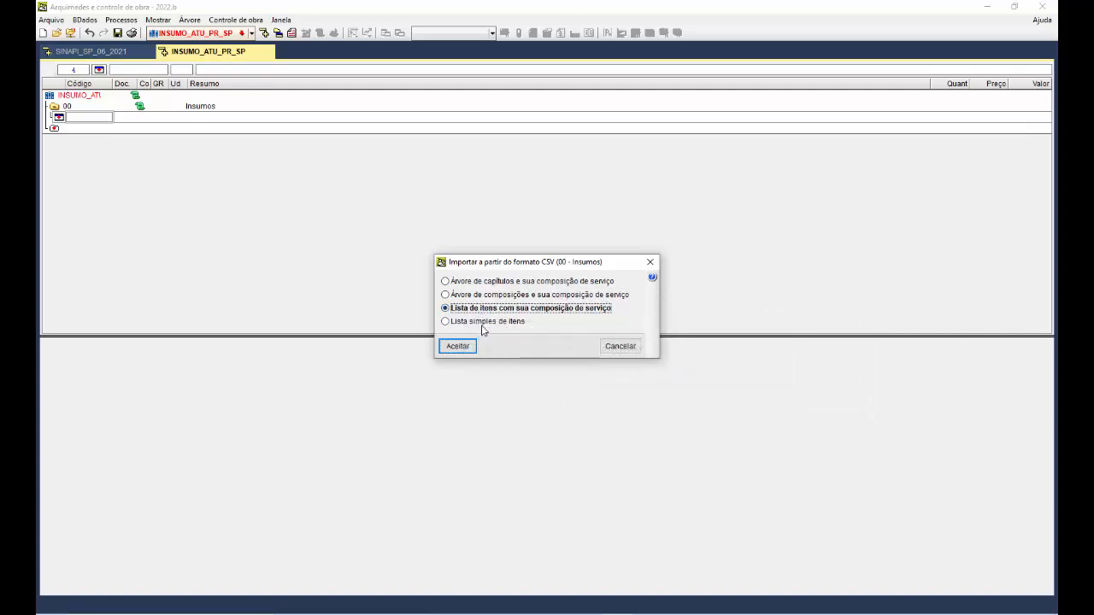
click(483, 322)
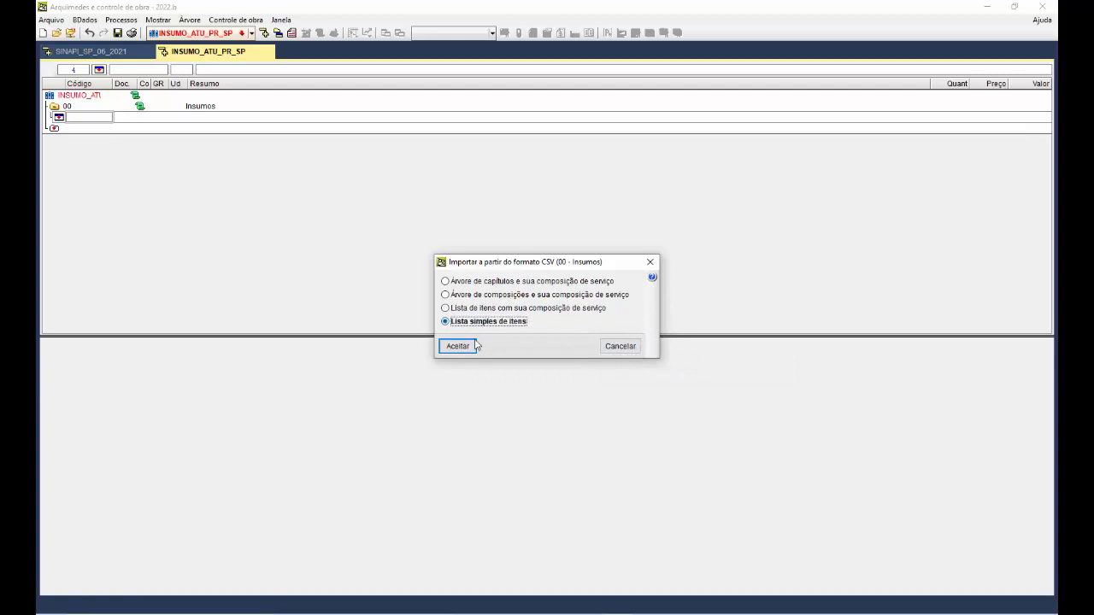
click(469, 347)
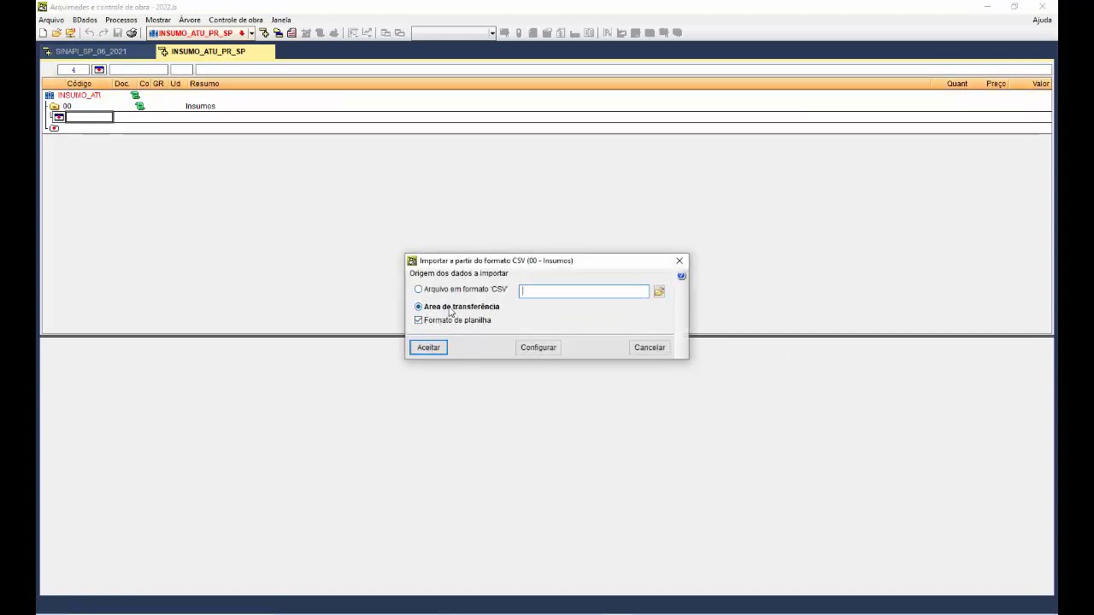
Turn off Formato de planilha for the clipboard source, check the text delimiters and Tab separator in the import configuration, and continue.
click(432, 322)
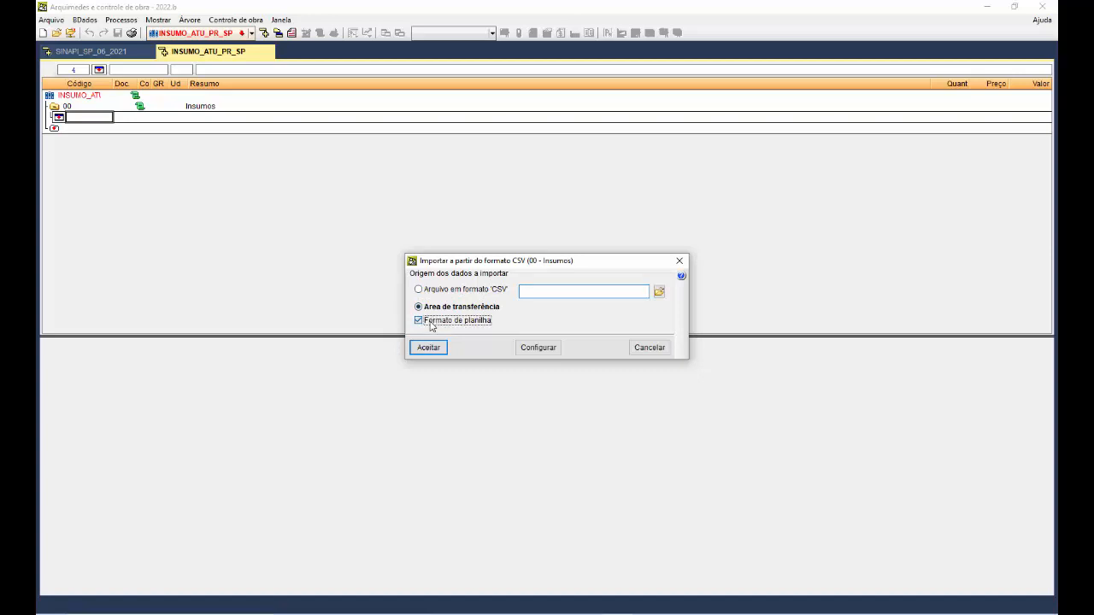
click(538, 348)
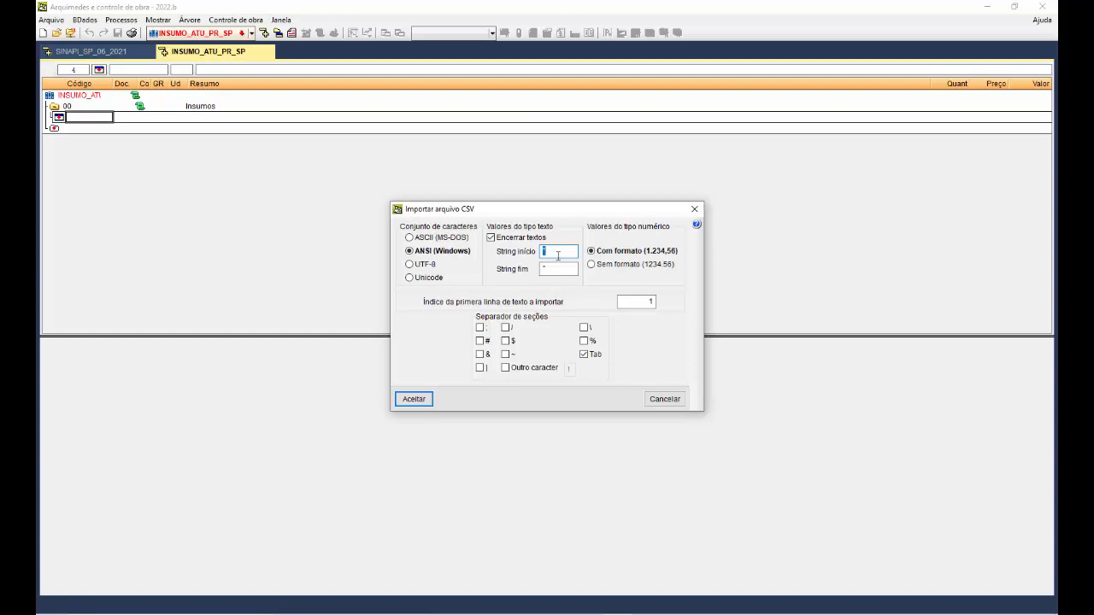
drag(552, 268, 524, 261)
click(415, 398)
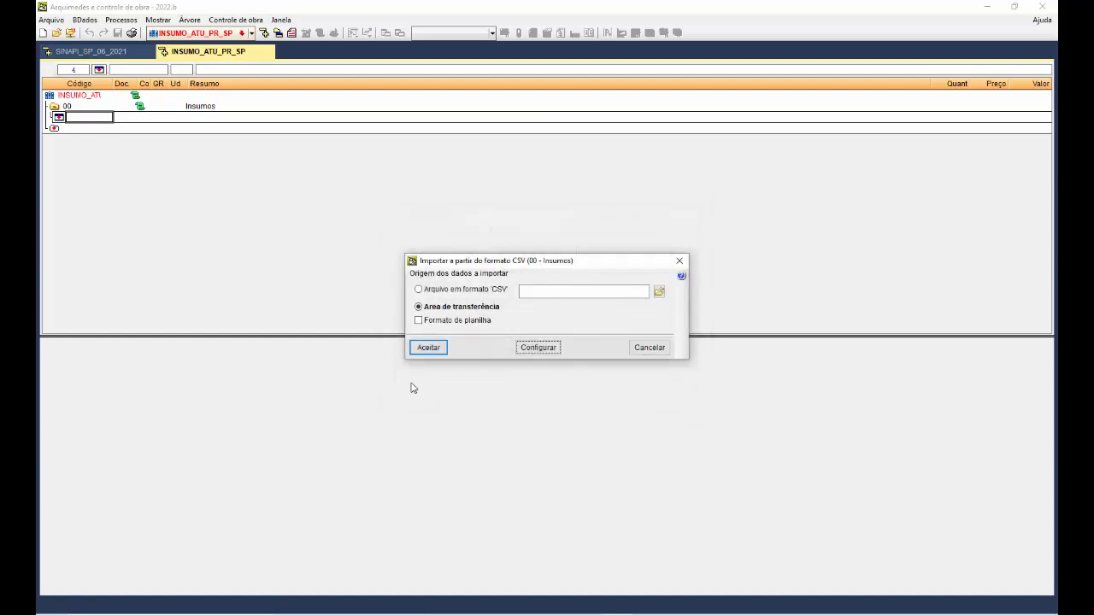
click(427, 348)
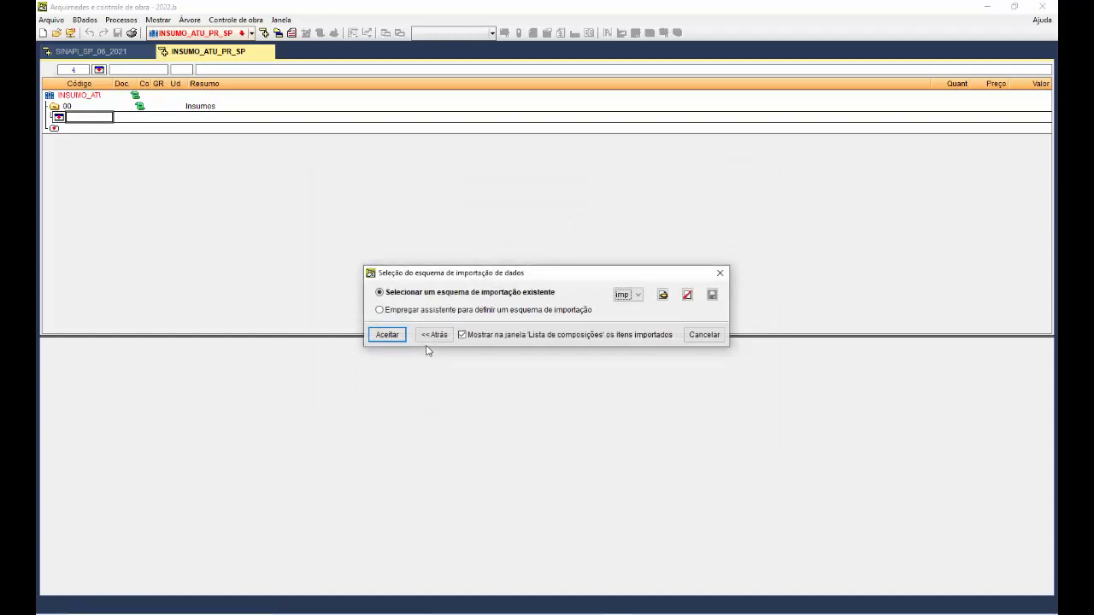
Use the assistant to define an import scheme named ImpInSinapi and set its data type to Composição unitária.
click(408, 310)
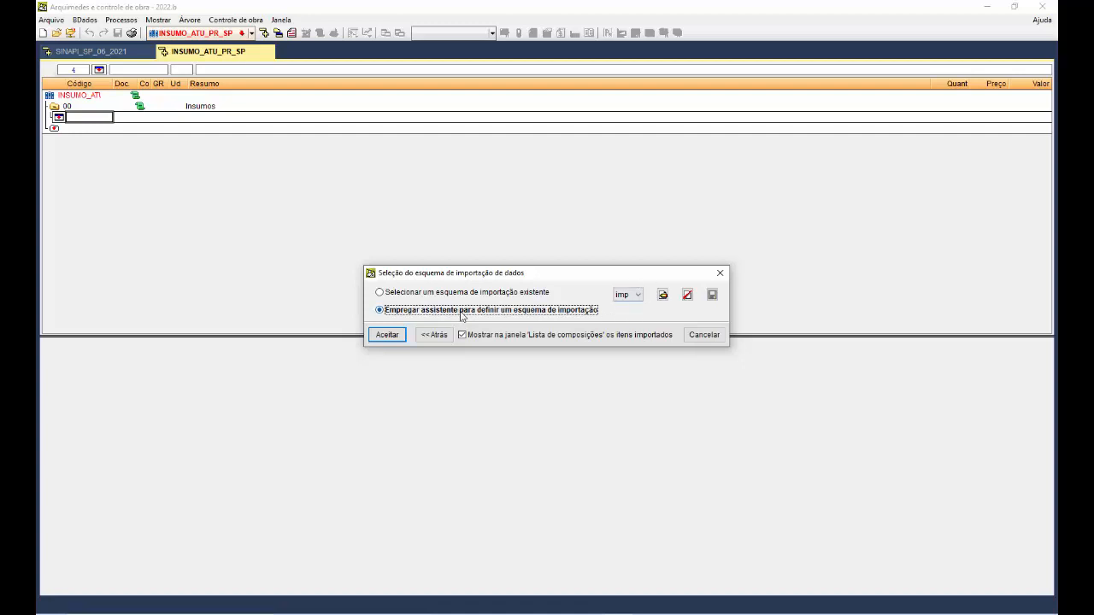
click(386, 335)
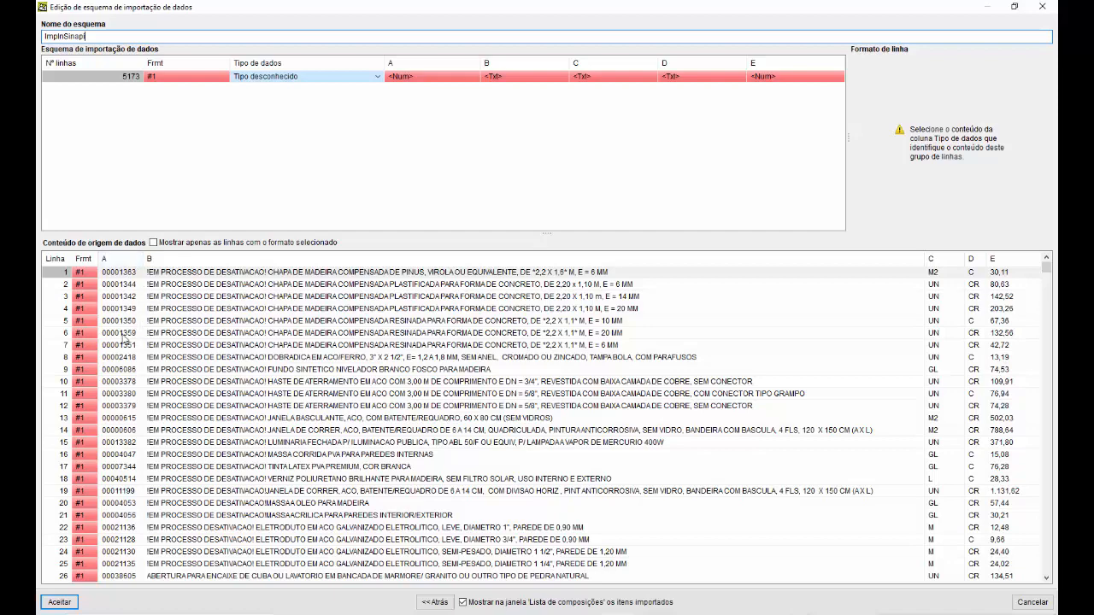
click(376, 79)
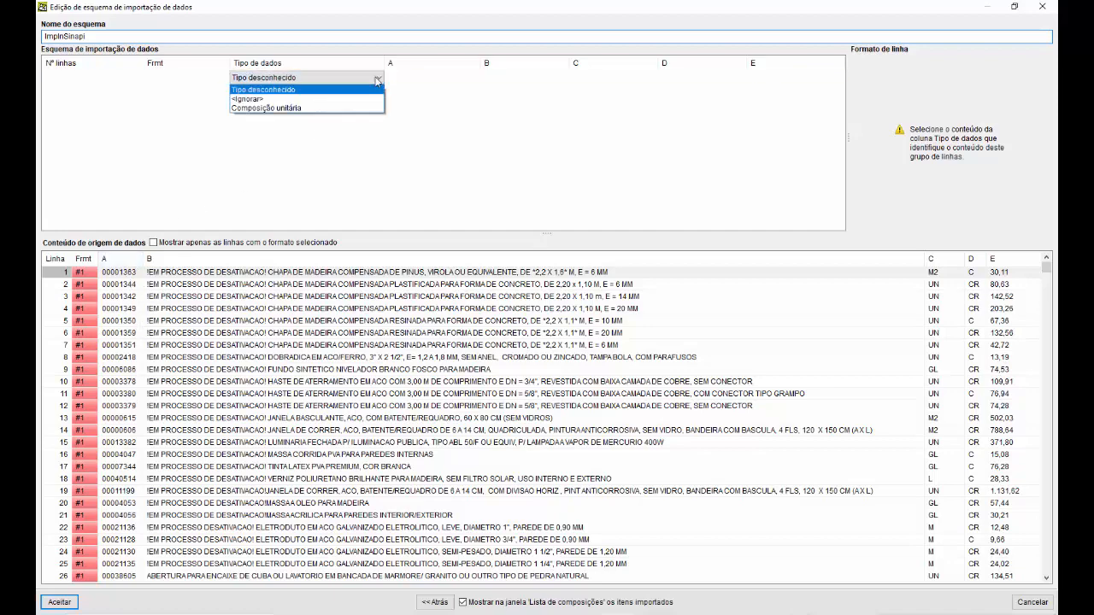
click(362, 109)
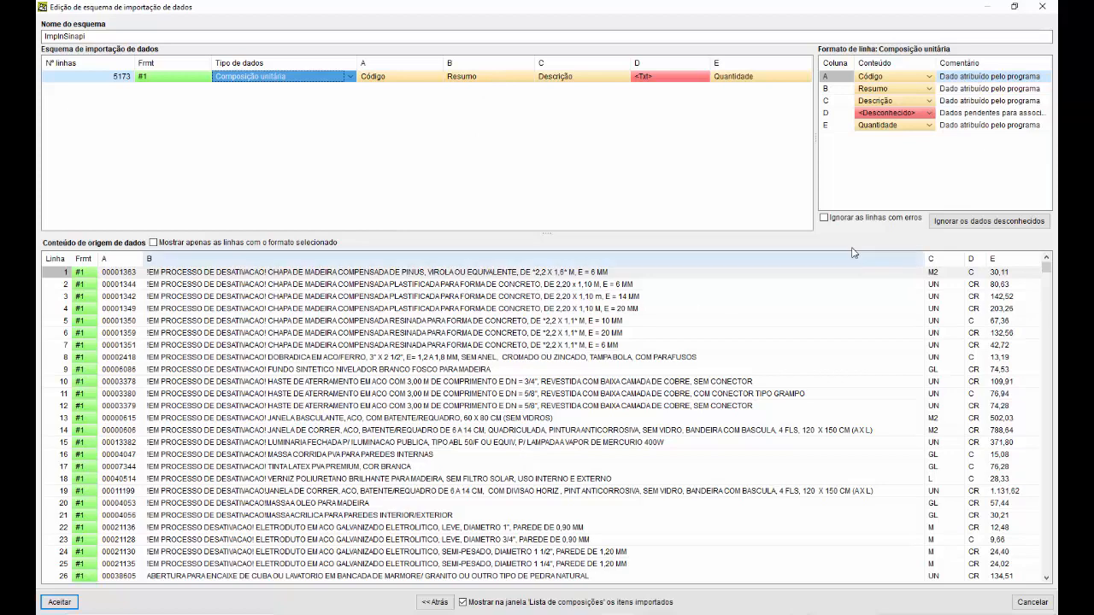
In the line format, assign column C to Unidade, ignore column D, and assign column E to Preço.
click(935, 102)
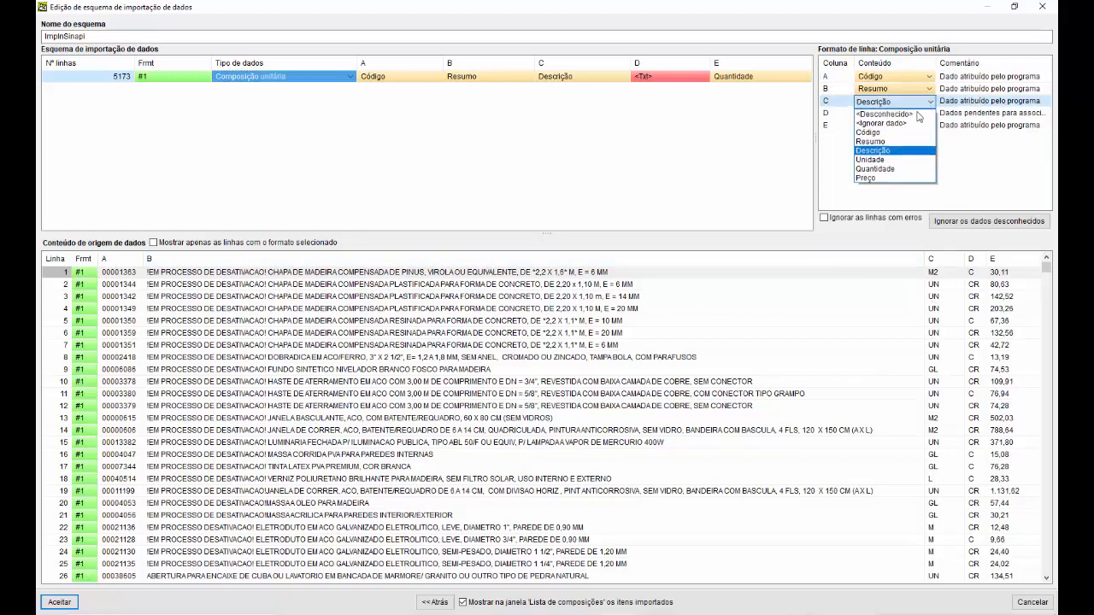
click(904, 159)
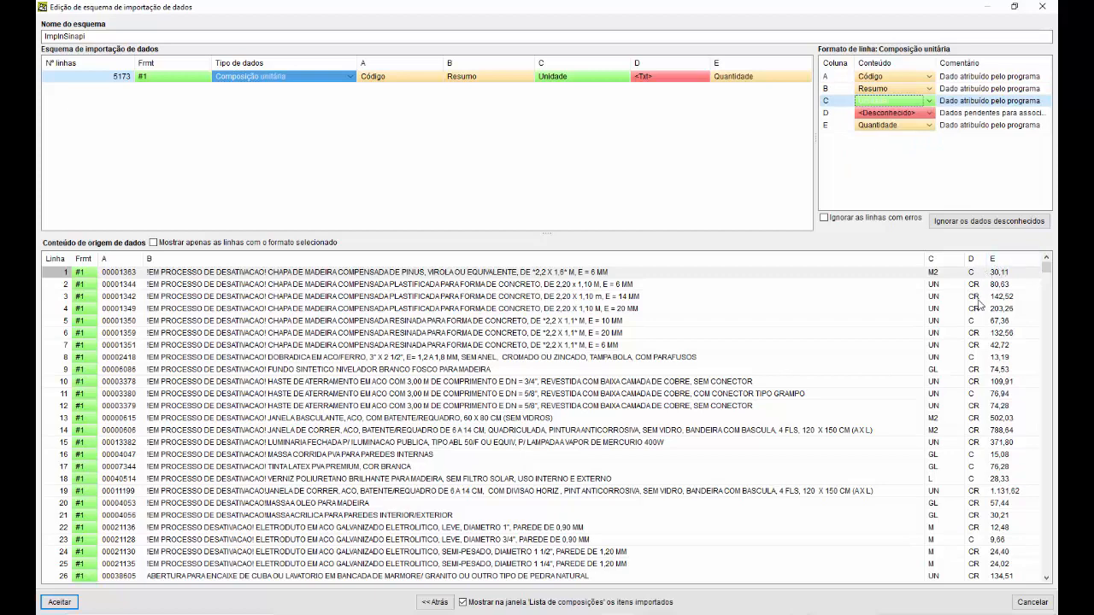
click(931, 114)
click(919, 135)
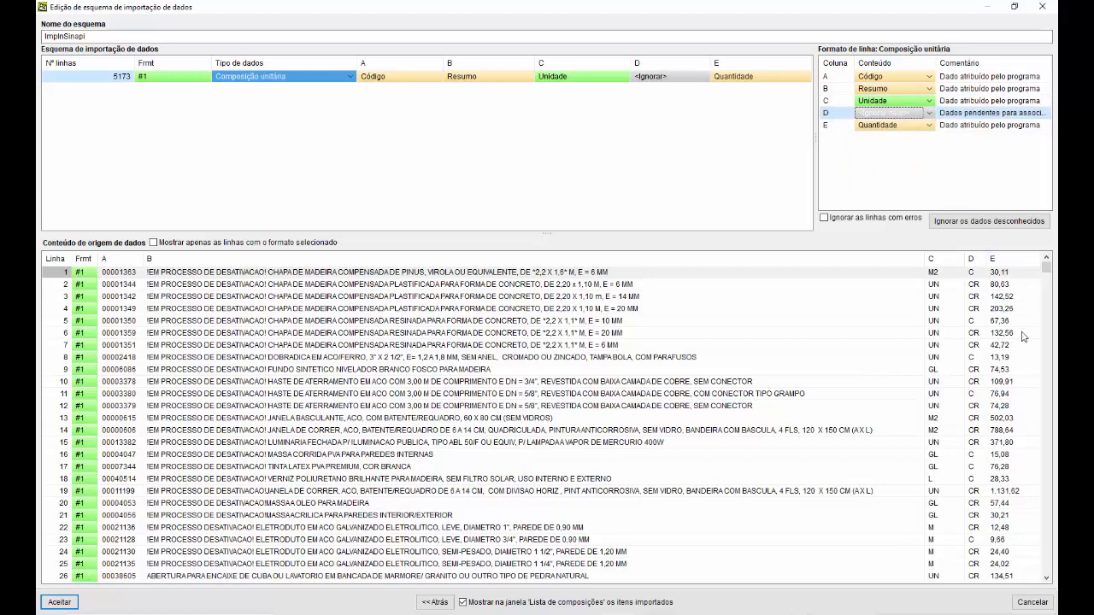
click(929, 126)
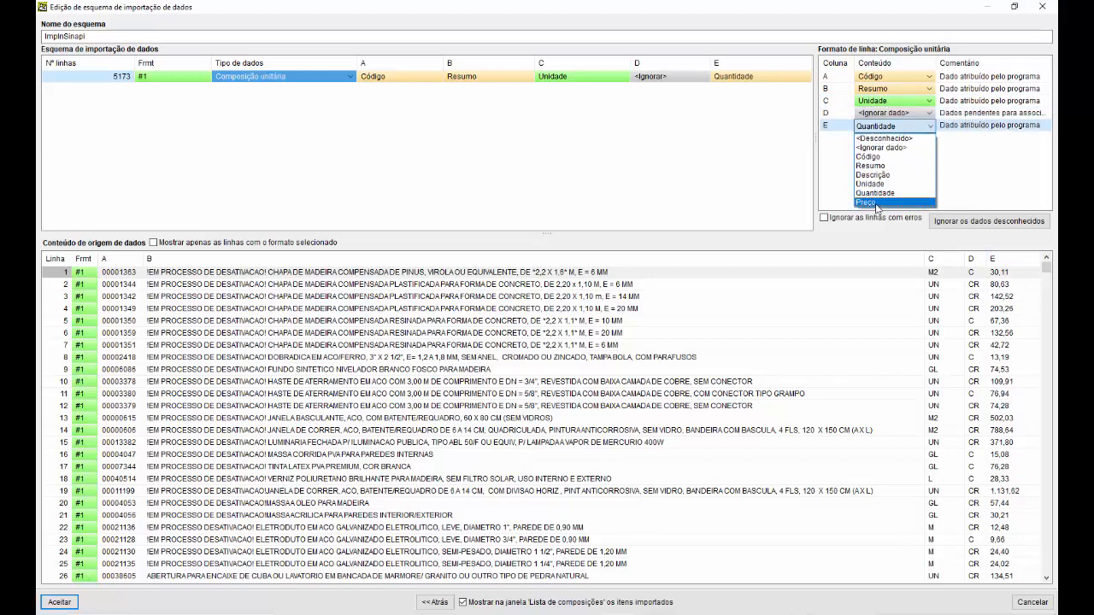
click(876, 208)
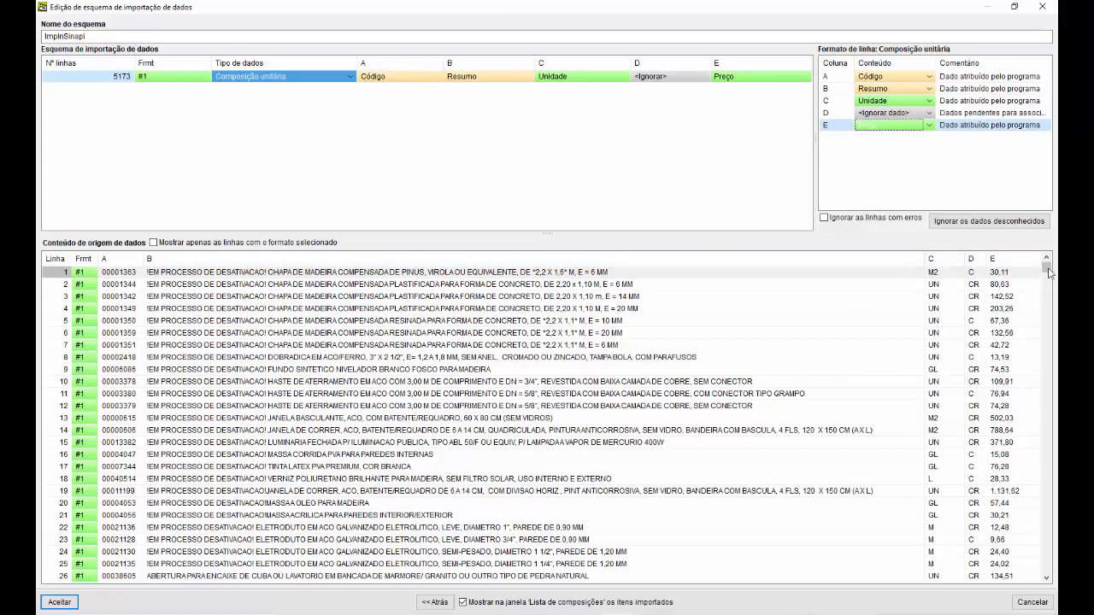
Set the scheme to ignore lines with errors, look through the source rows, and run the import.
mouse_move(1047, 267)
mouse_down()
mouse_move(1046, 534)
mouse_move(1046, 268)
mouse_up()
click(826, 222)
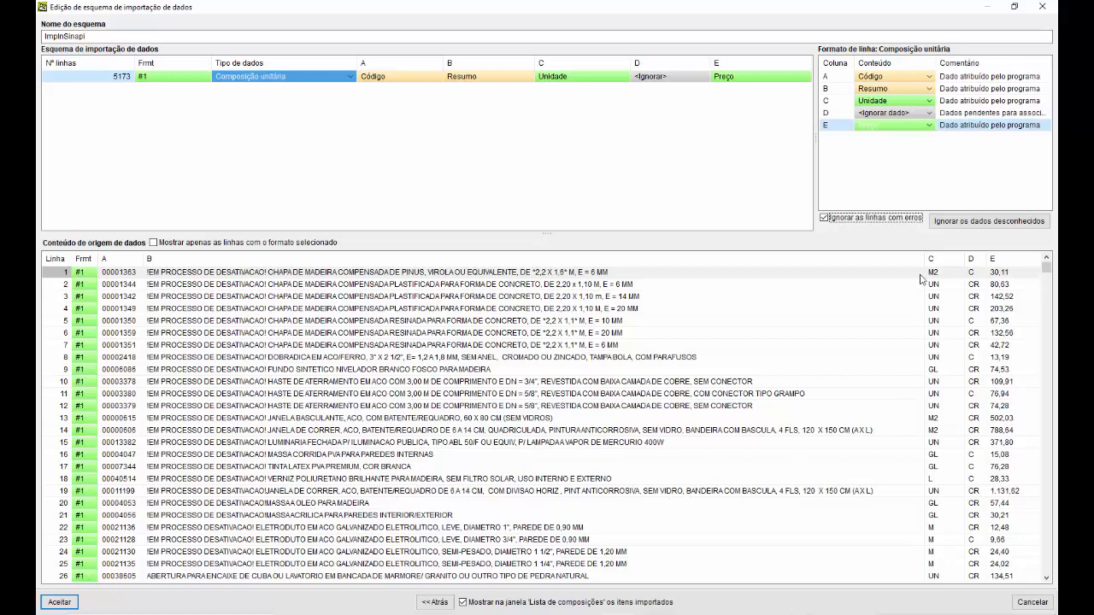
drag(1046, 268, 1046, 368)
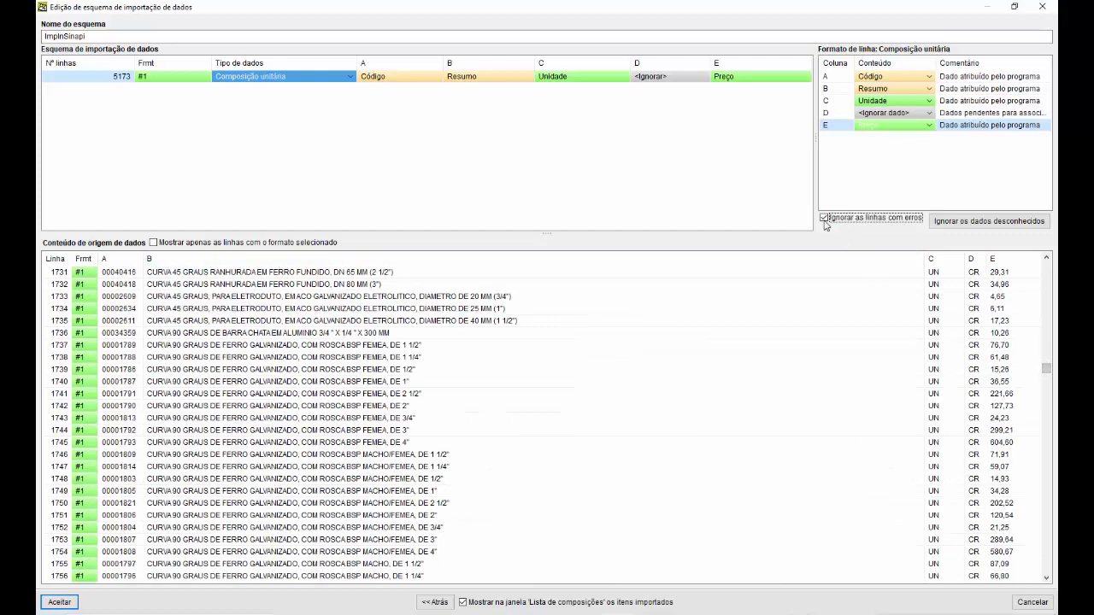
click(66, 607)
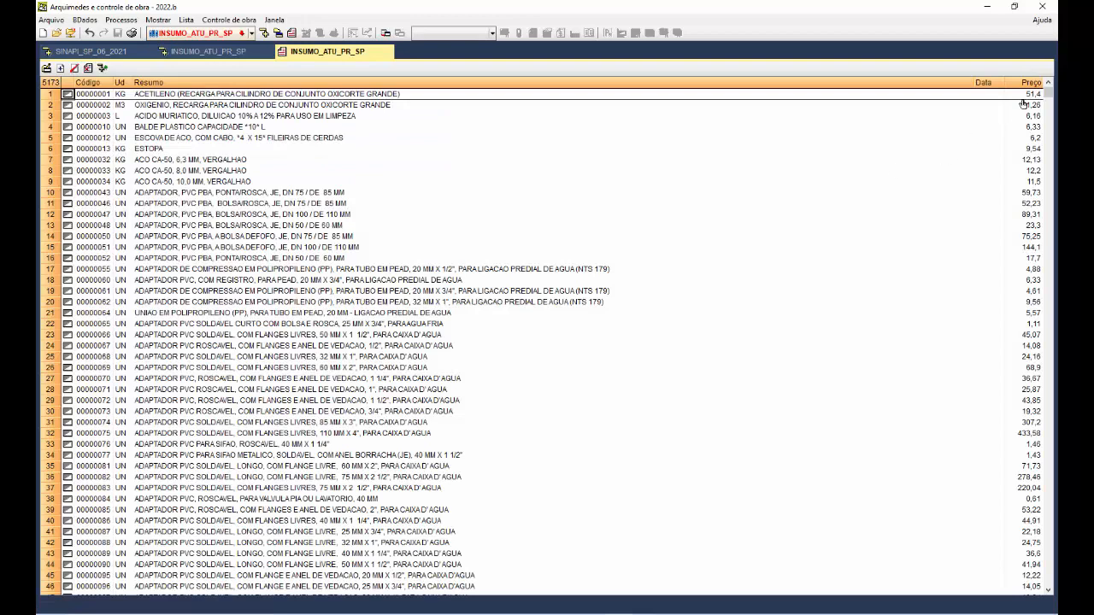
Check the summaries and prices of the first items in the imported composition list.
click(1025, 107)
click(152, 118)
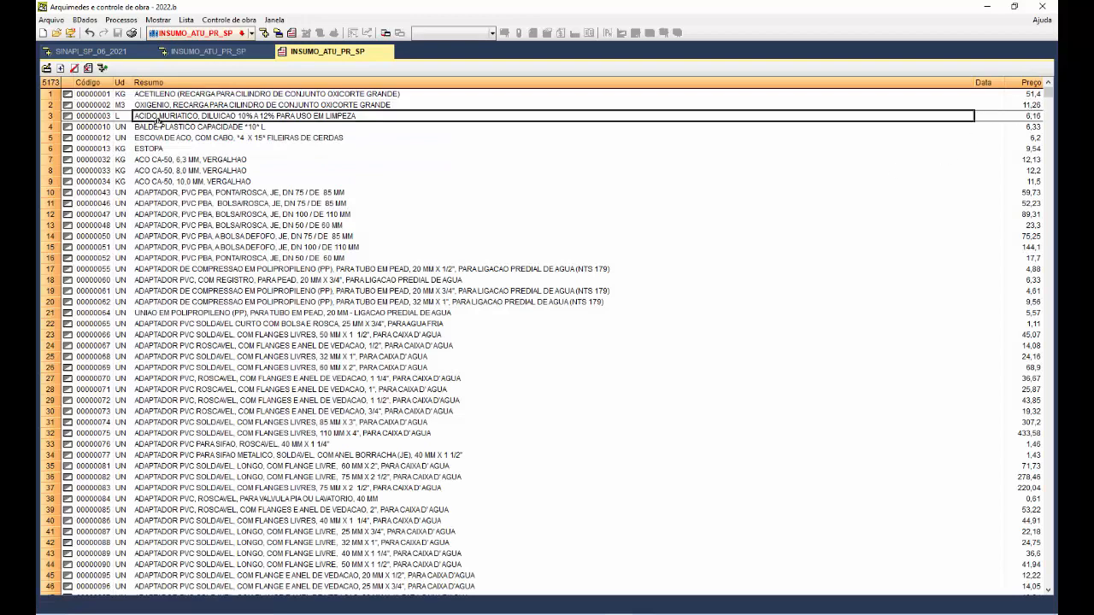
click(66, 98)
click(1034, 96)
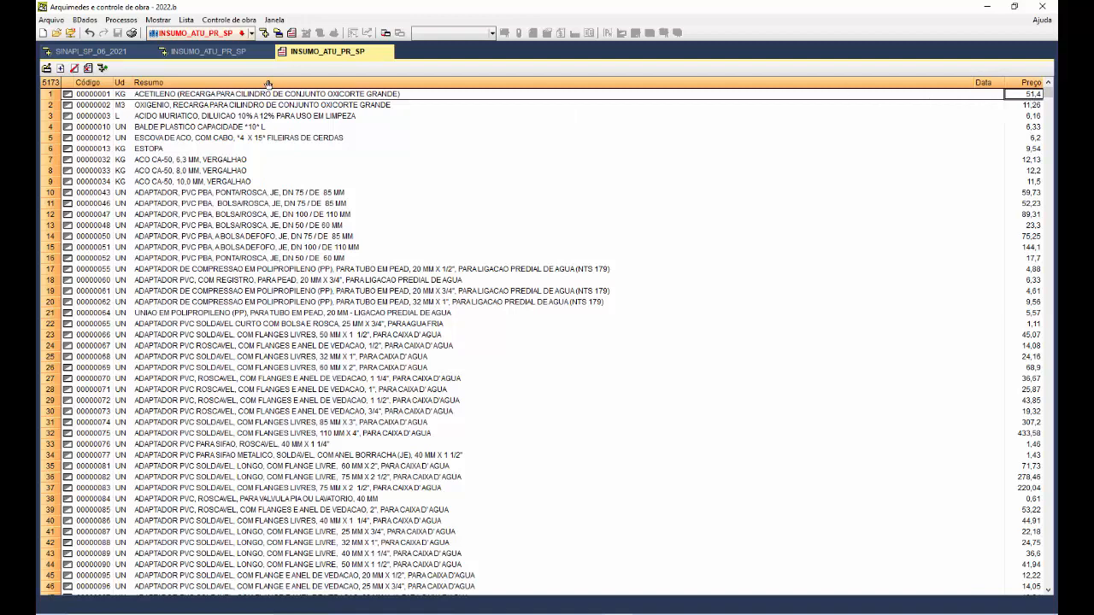
Return to the INSUMO_ATU_PR_SP composition tree and expand the Insumos chapter to its first imported item.
click(205, 53)
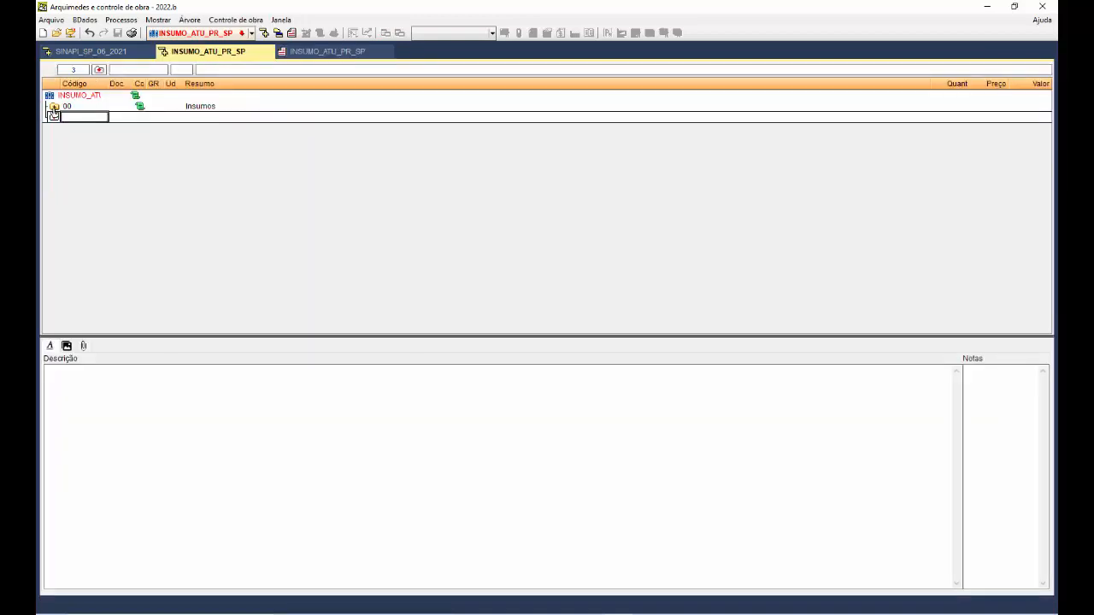
click(53, 107)
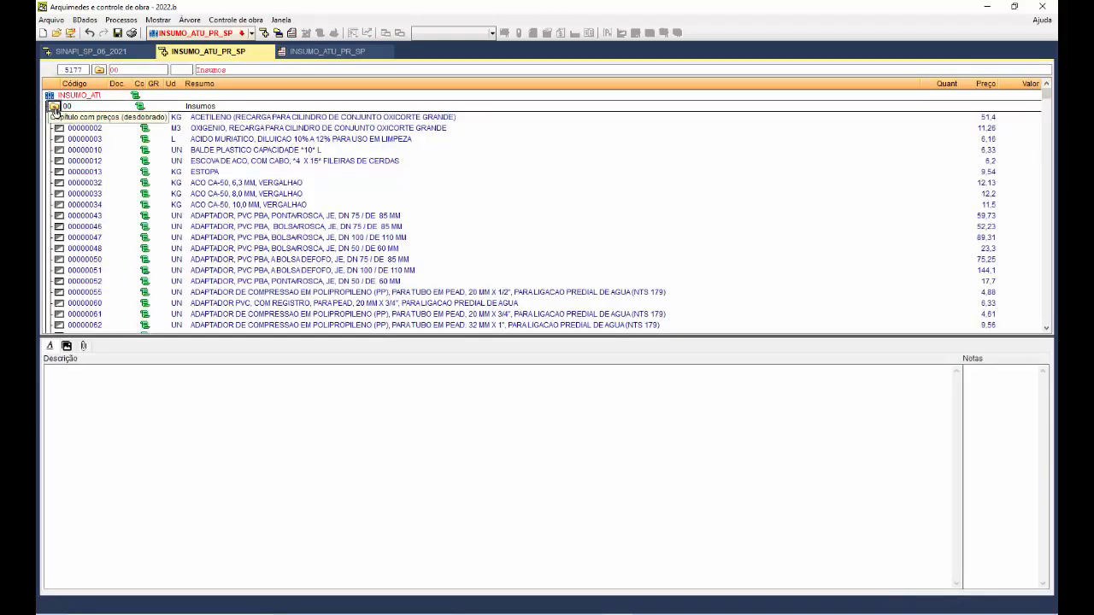
click(83, 120)
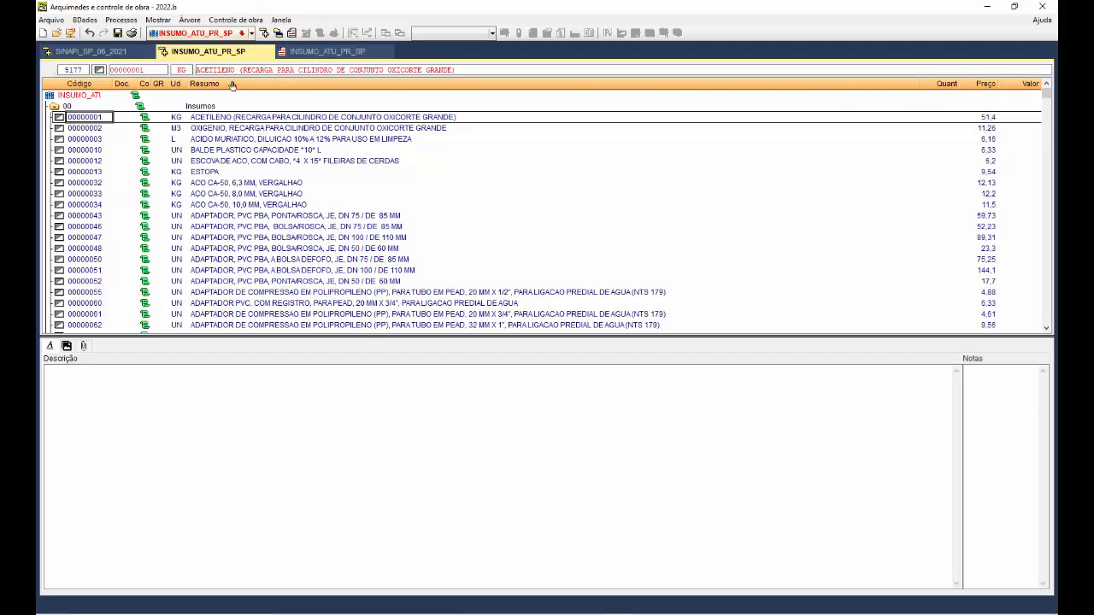
Place the SINAPI_SP_06_2021 tree in a new vertical group beside the INSUMO_ATU_PR_SP tree.
click(92, 55)
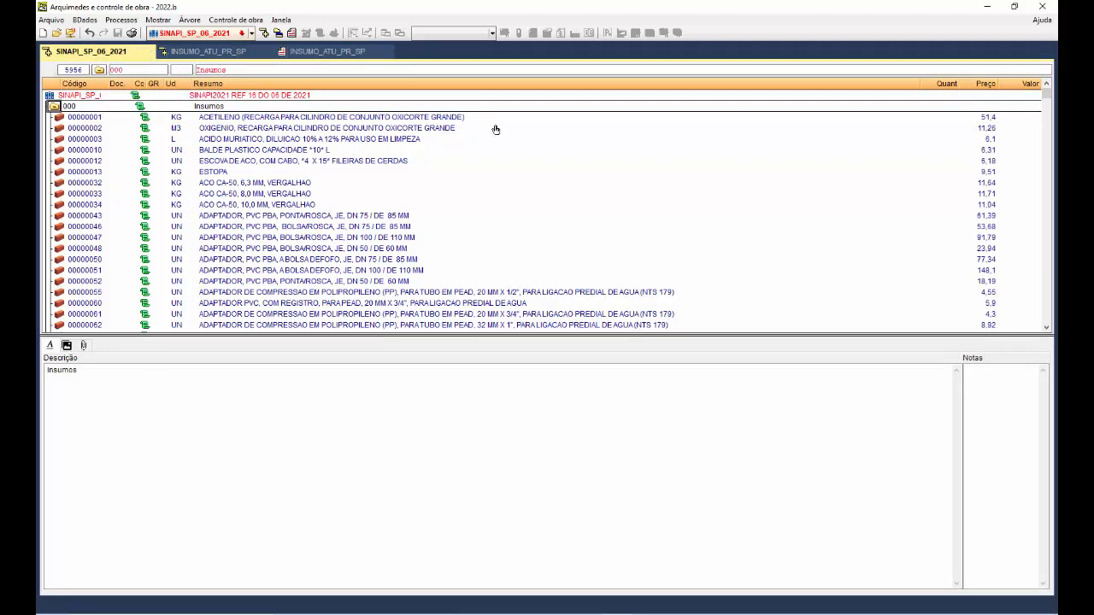
click(281, 19)
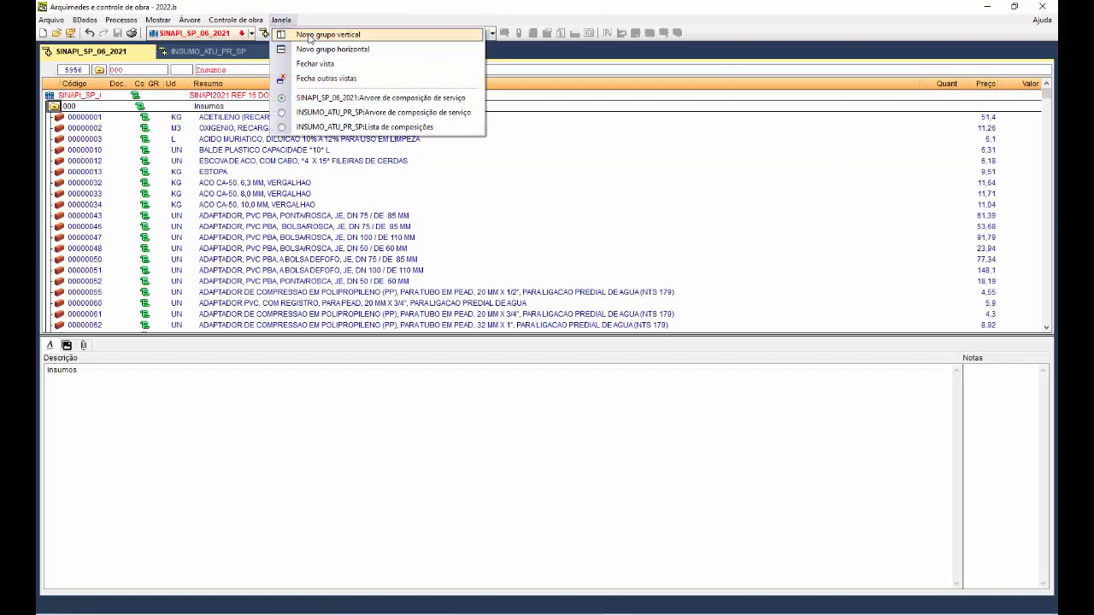
click(308, 35)
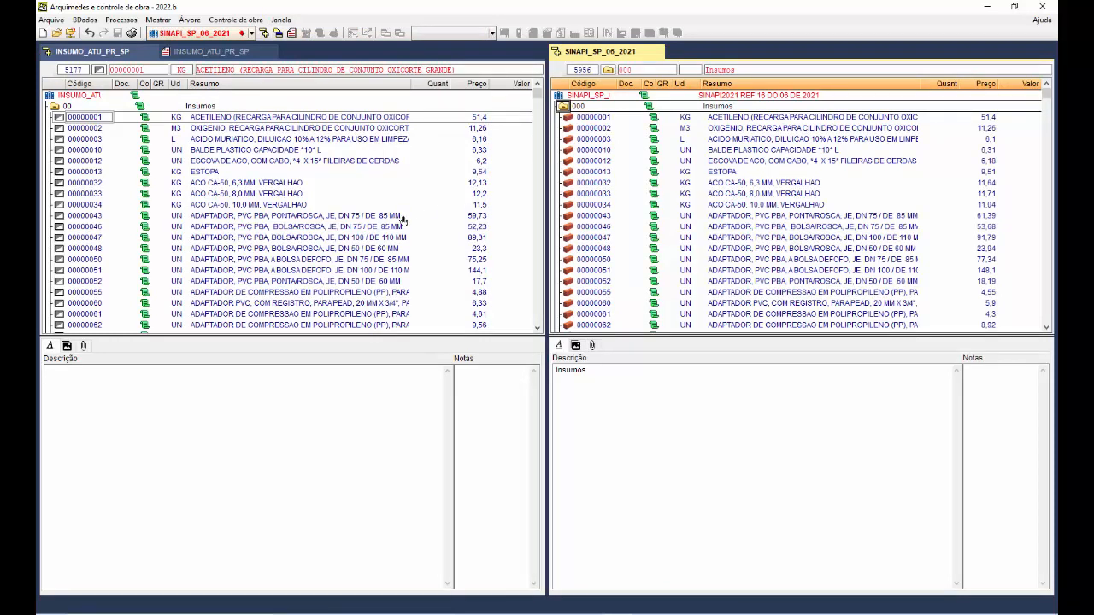
Compare the prices of items 00000003 and 00000043 between the new price bank and SINAPI_SP_06_2021.
click(480, 139)
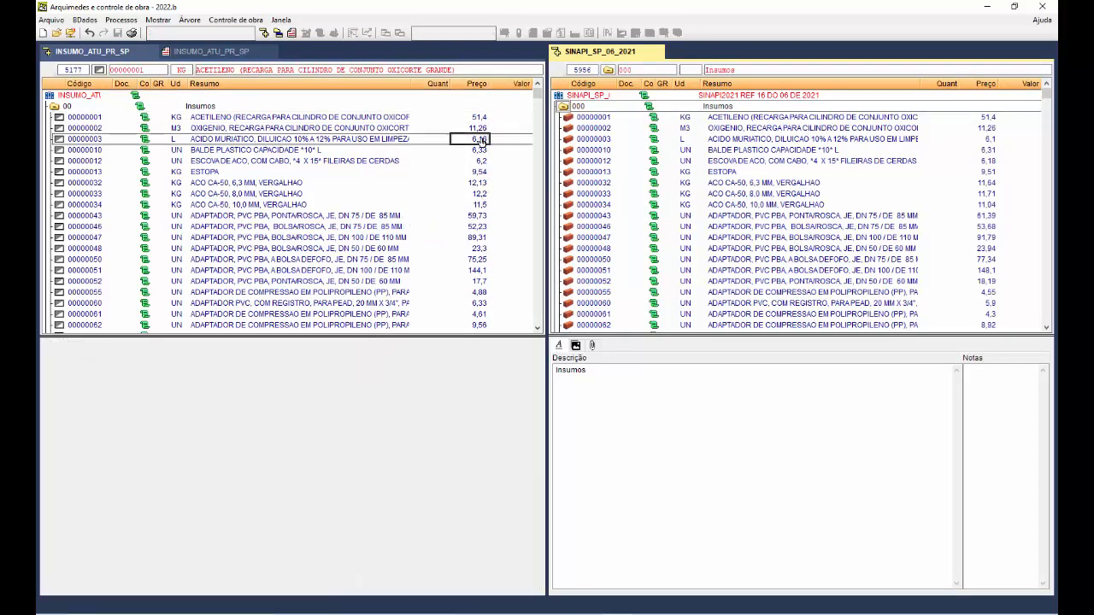
click(990, 139)
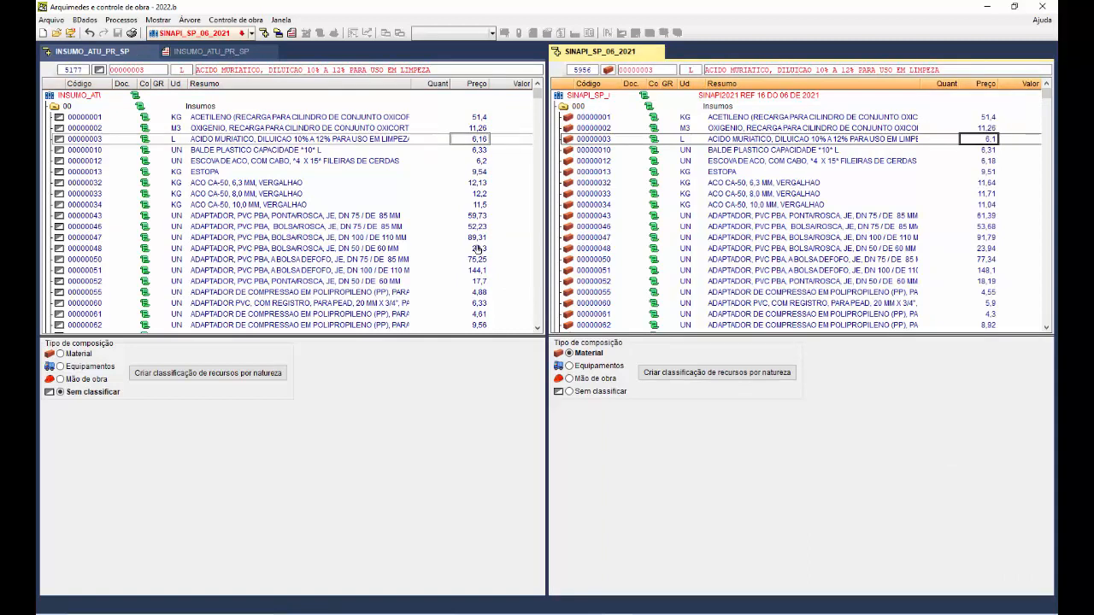
click(477, 216)
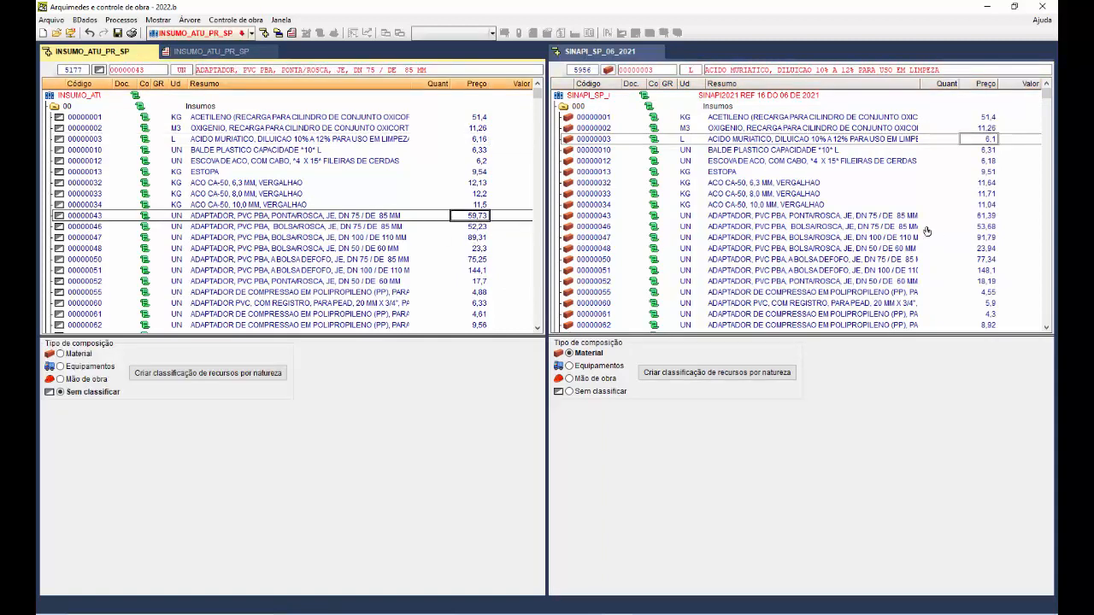
click(987, 217)
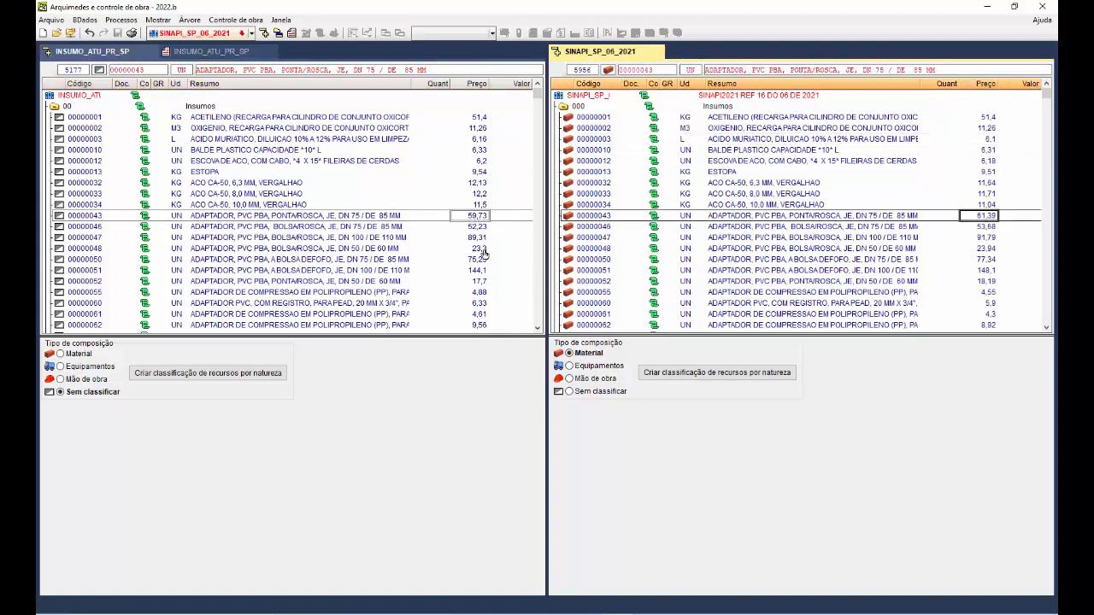
Review the imported item prices in INSUMO_ATU_PR_SP and compare item 00000032, ACO CA-50 6,3 mm, with its price in SINAPI_SP_06_2021.
click(483, 240)
scroll(483, 273, down, 10)
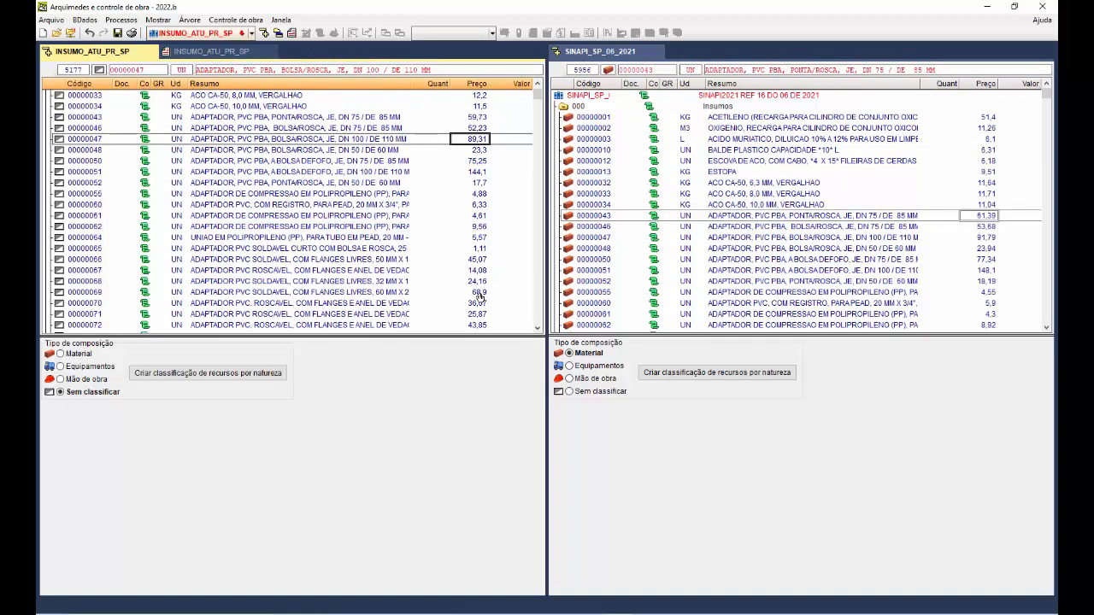
scroll(482, 301, down, 9)
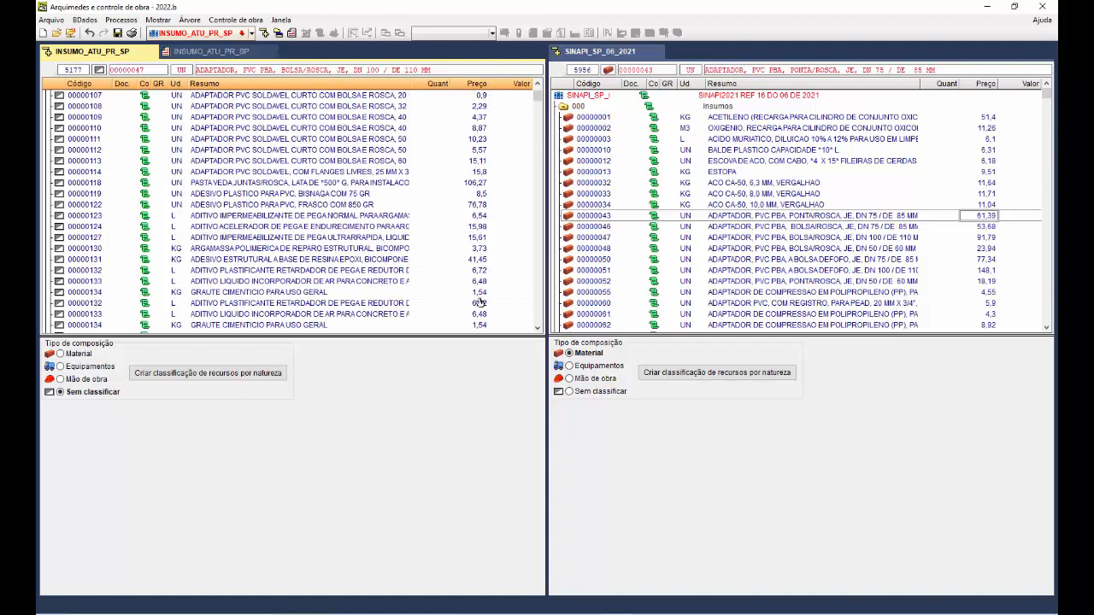
scroll(481, 299, up, 8)
scroll(455, 268, up, 8)
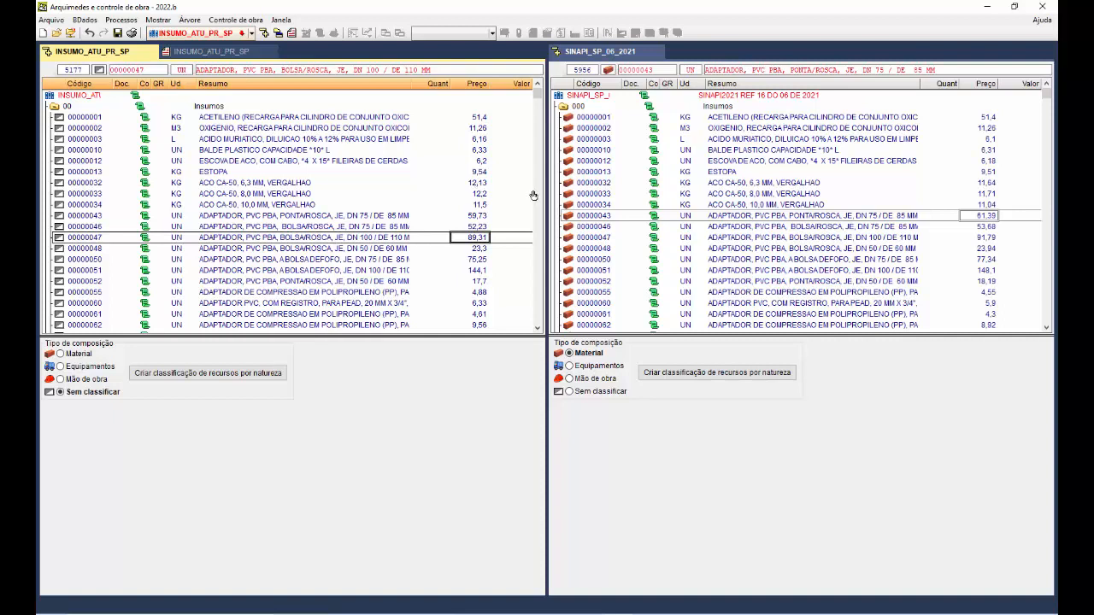
click(475, 184)
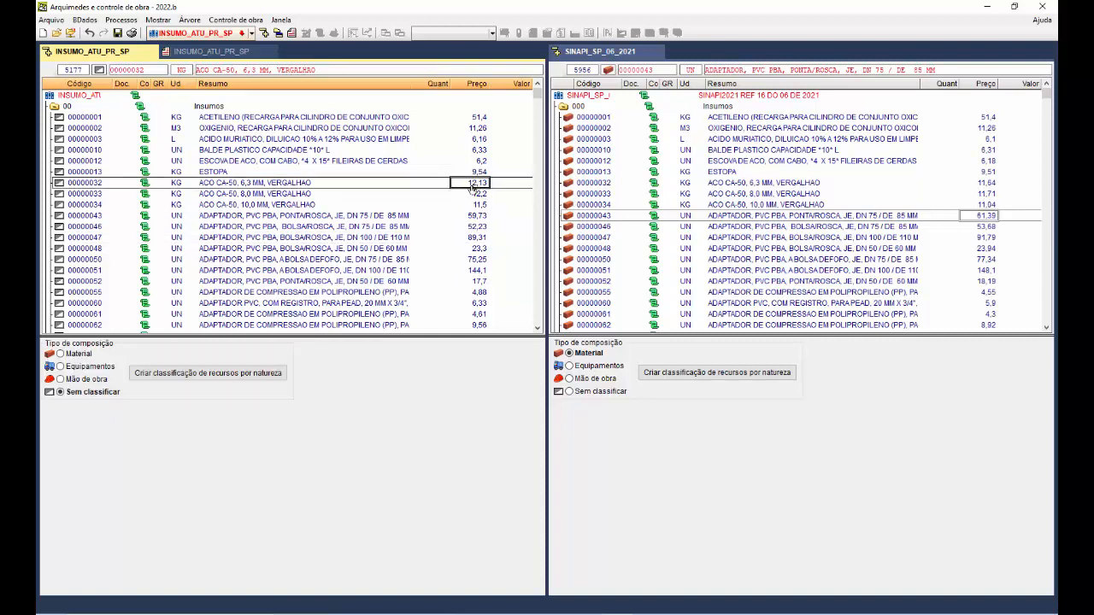
click(987, 183)
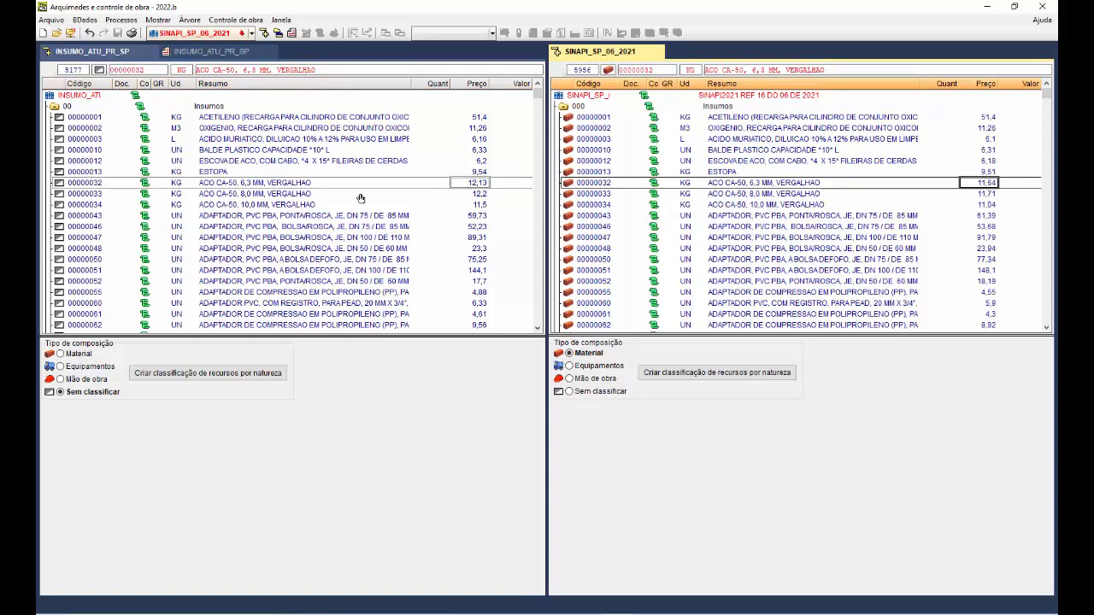
click(269, 184)
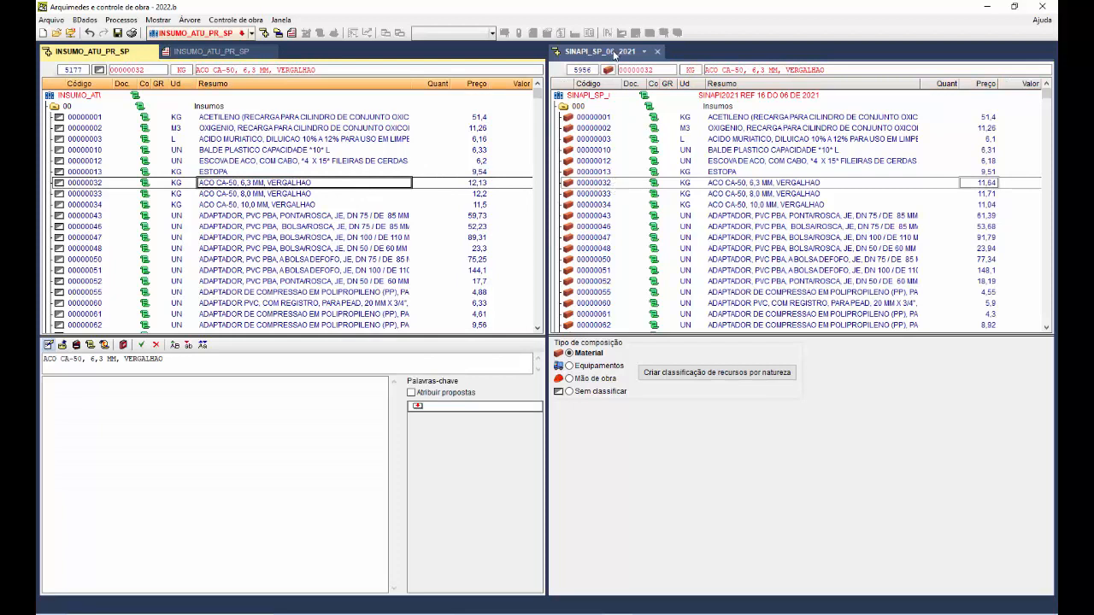
click(479, 185)
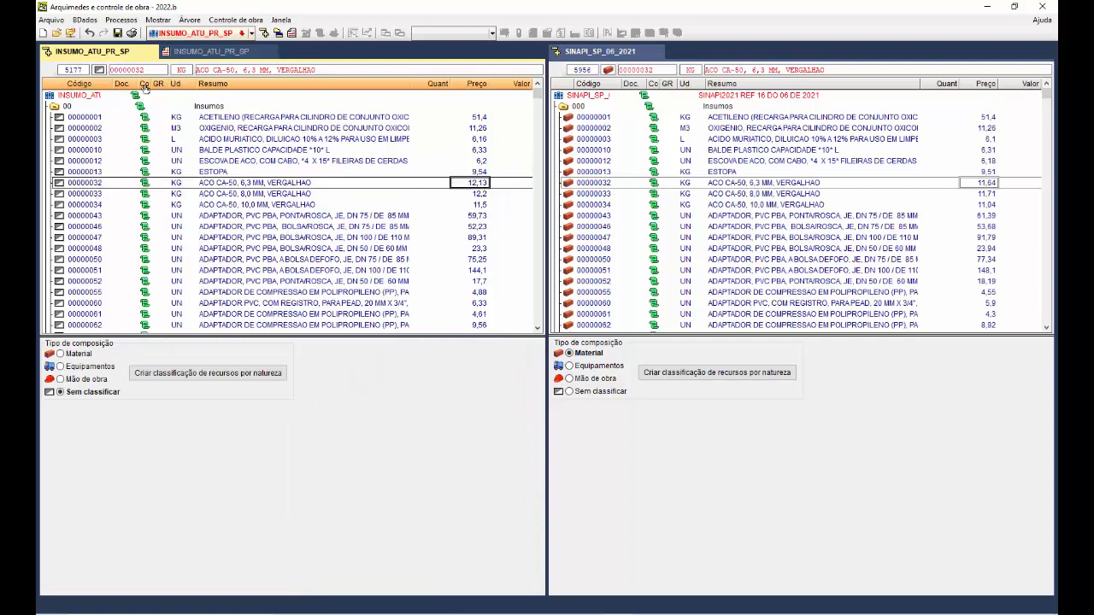
click(210, 184)
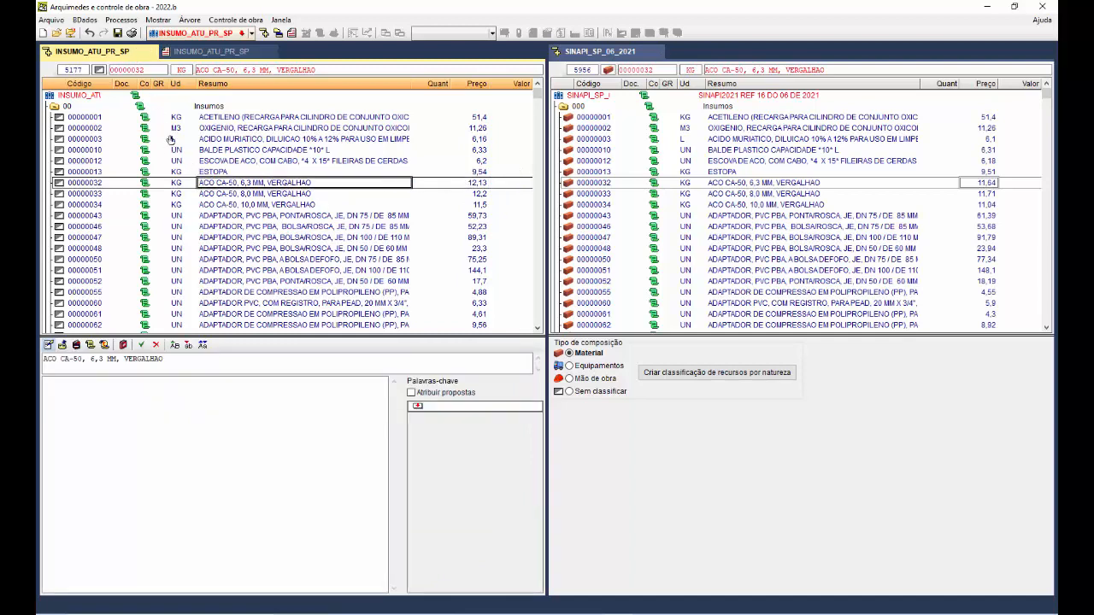
Rebuild the external references of INSUMO_ATU_PR_SP with SINAPI_SP_06_2021 as reference database, ignoring the security check, and inspect item 00000001's reference.
click(158, 21)
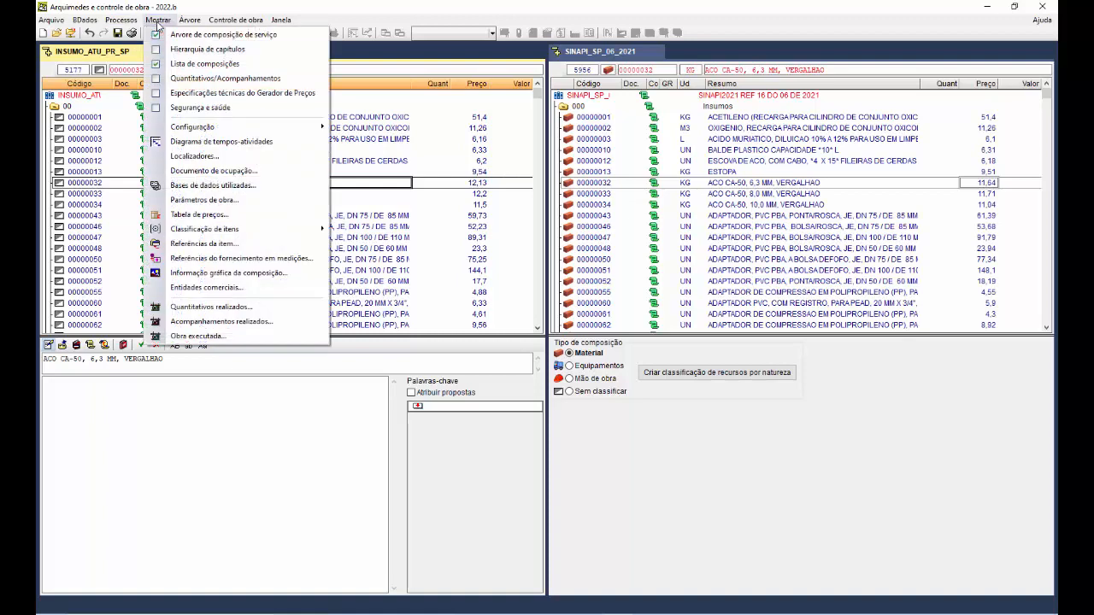
mouse_move(202, 15)
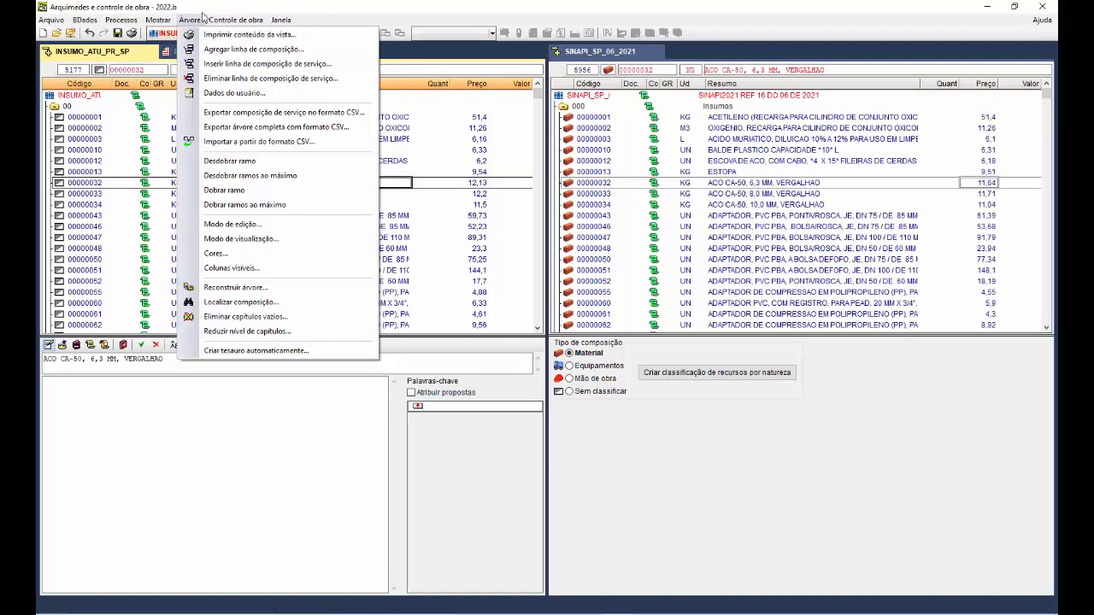
mouse_move(123, 24)
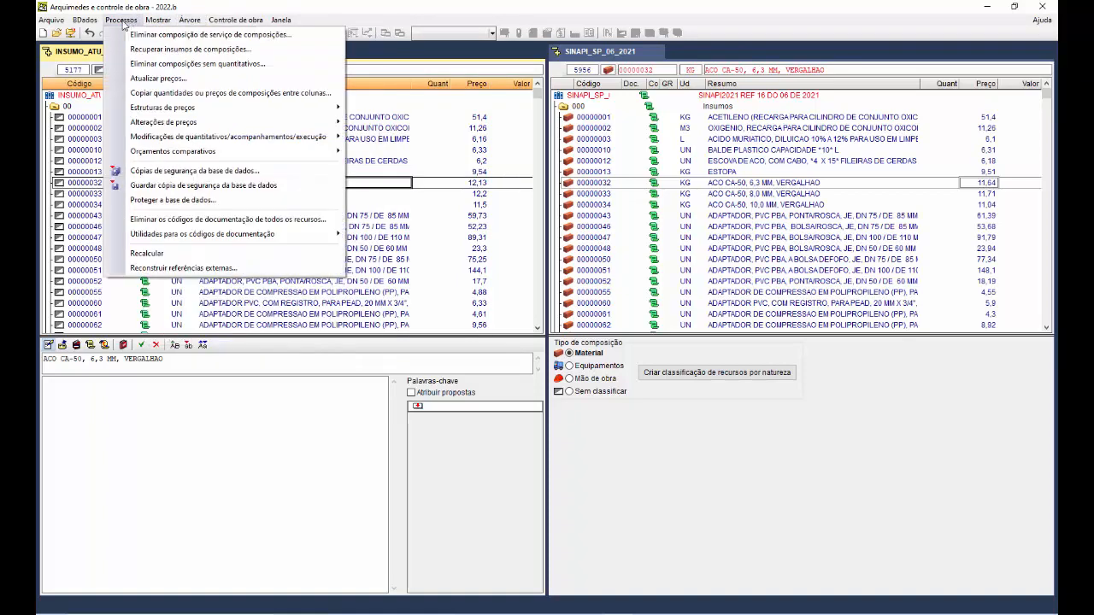
click(198, 269)
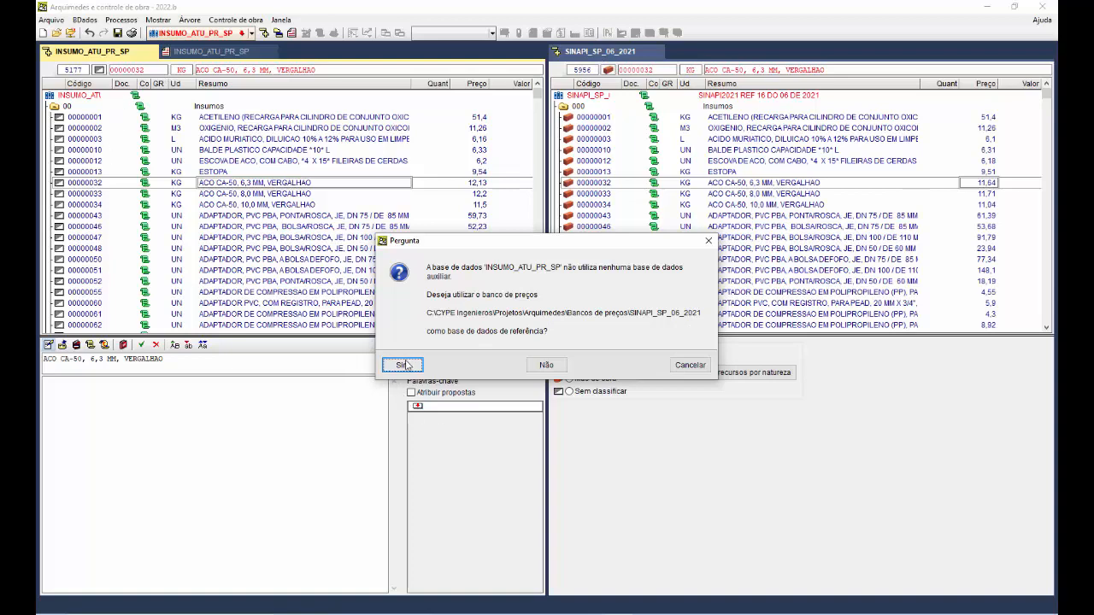
click(404, 365)
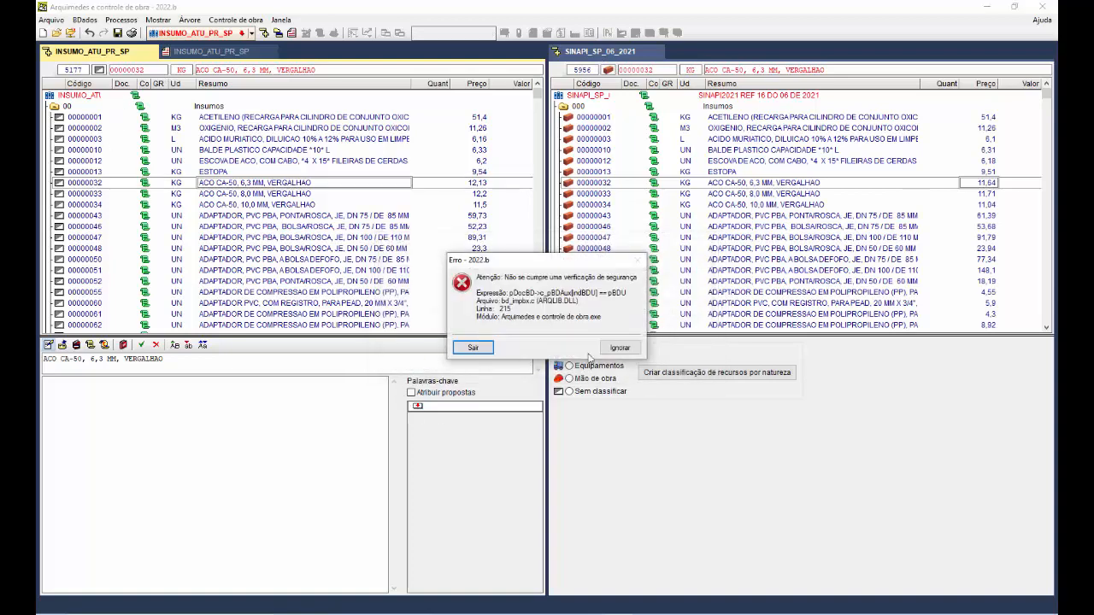
click(622, 347)
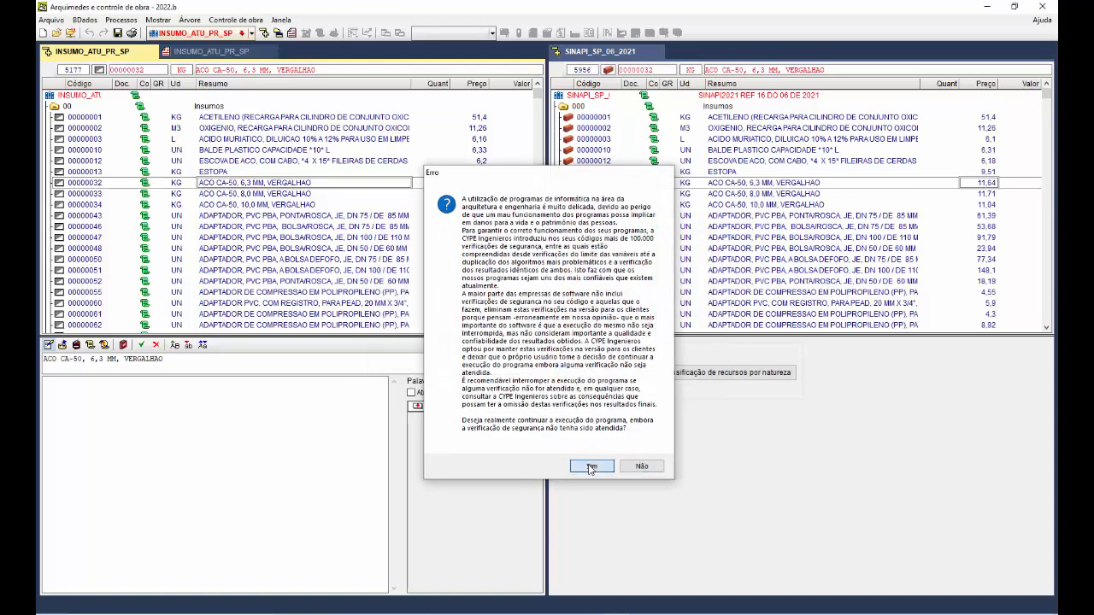
click(589, 467)
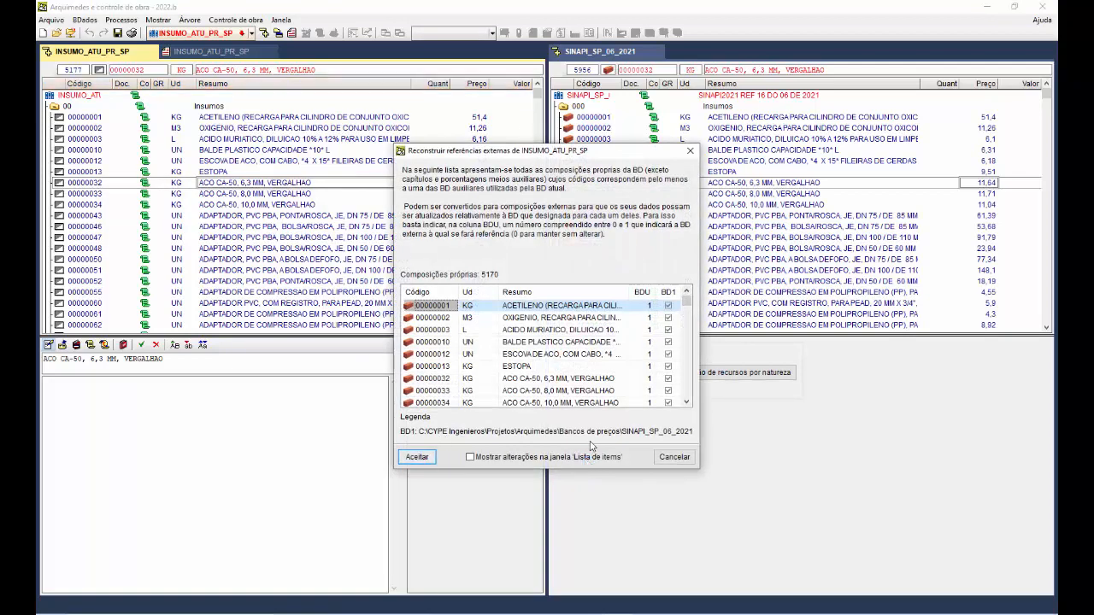
click(417, 458)
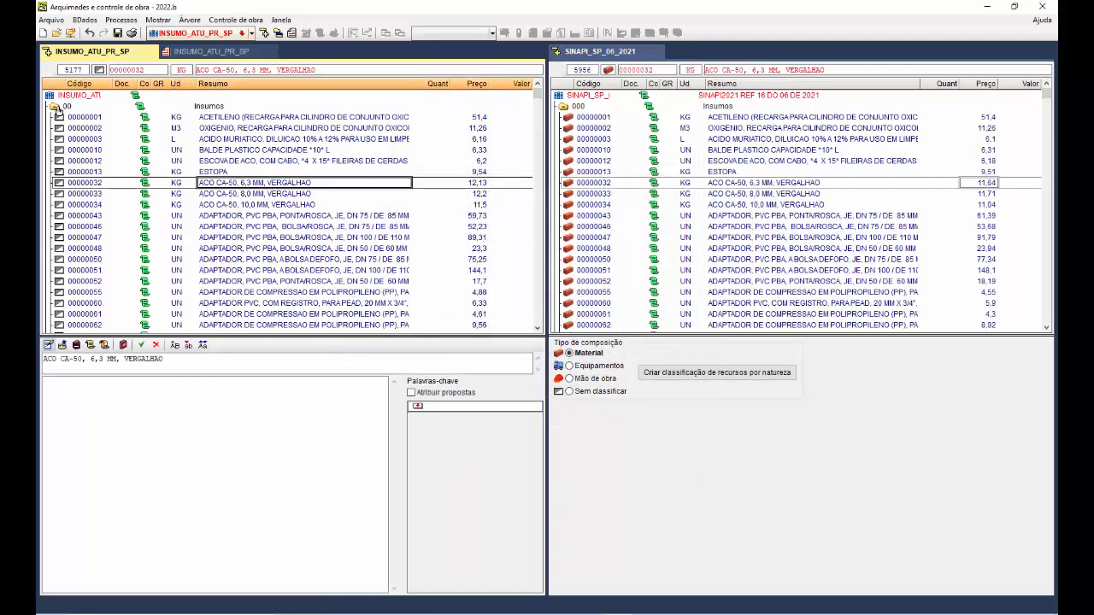
click(82, 121)
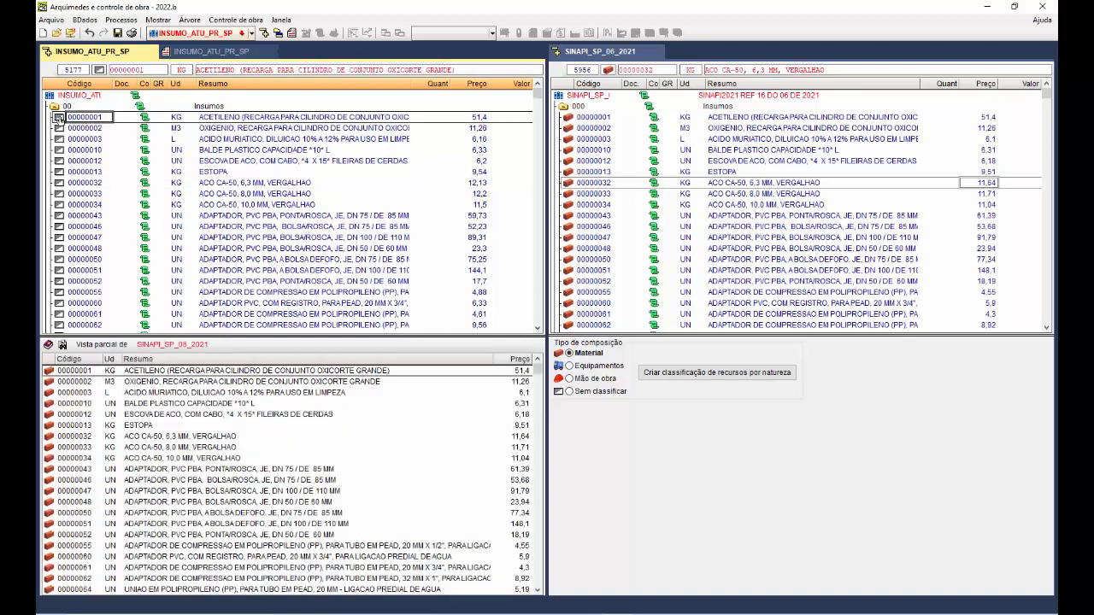
click(58, 118)
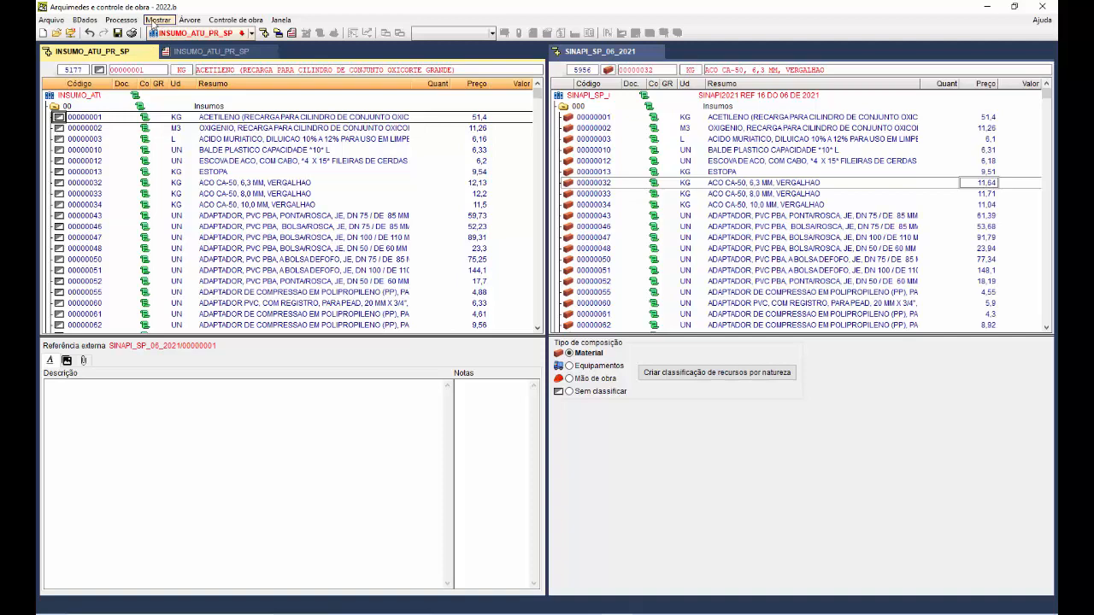
Update the external composition data of INSUMO_ATU_PR_SP with Código da documentação included and Preço excluded.
click(153, 21)
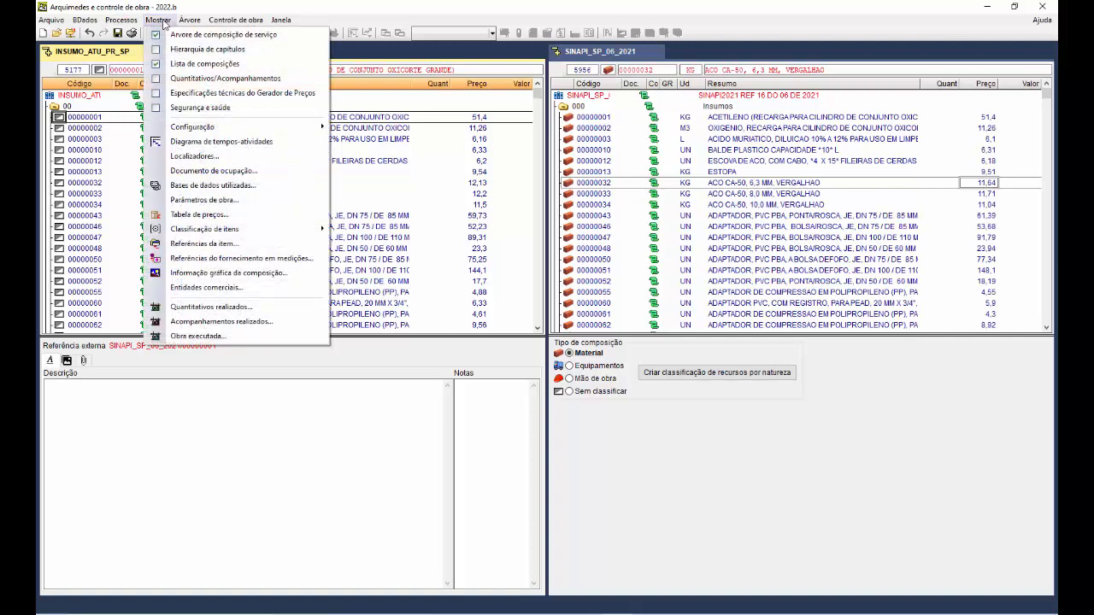
mouse_move(128, 23)
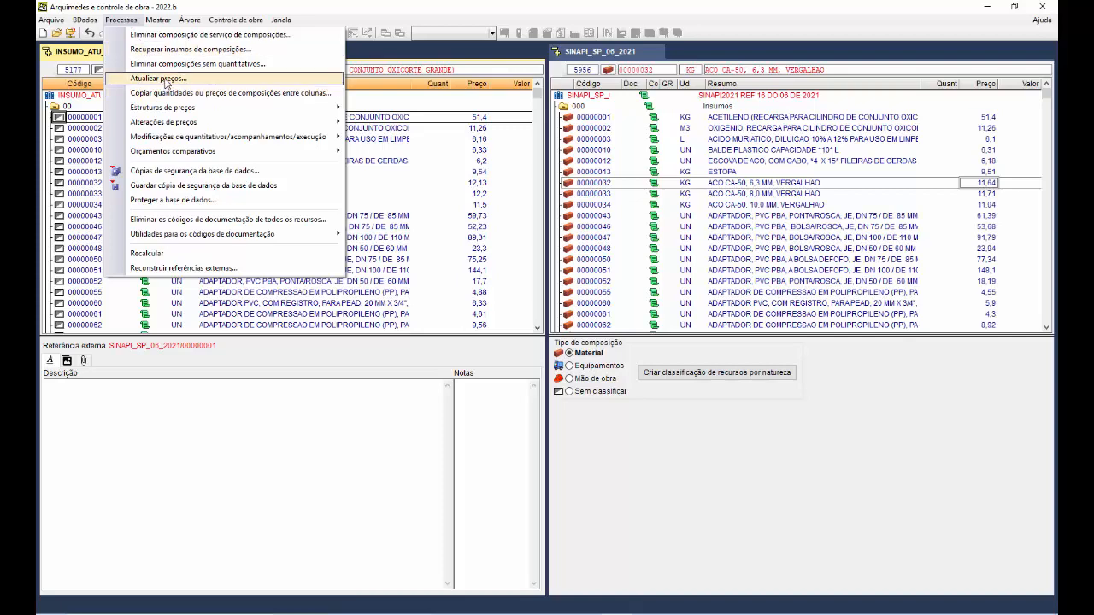
click(167, 81)
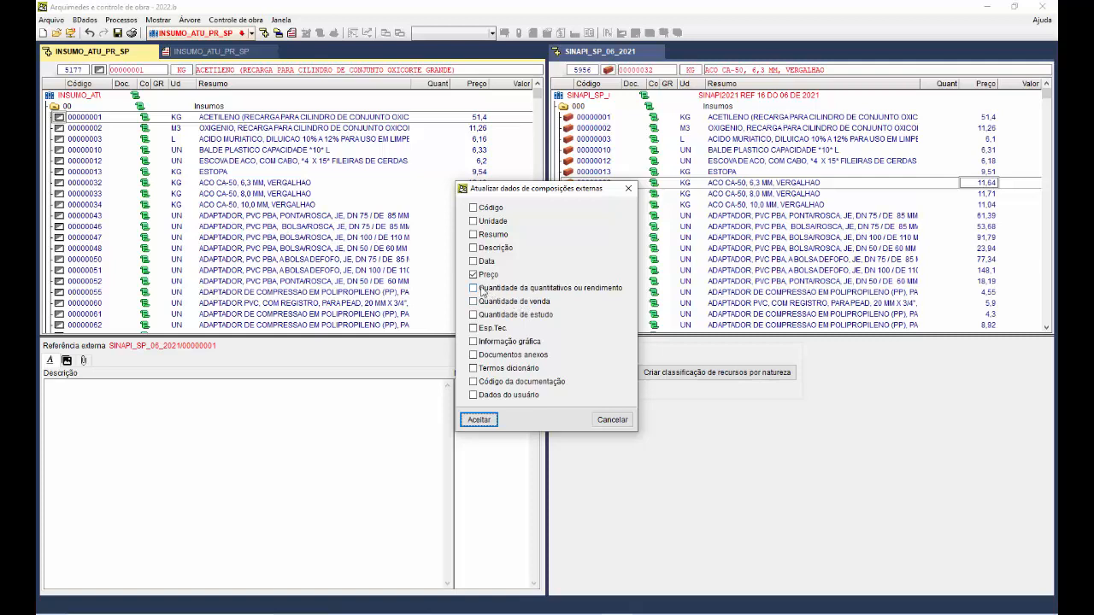
click(475, 275)
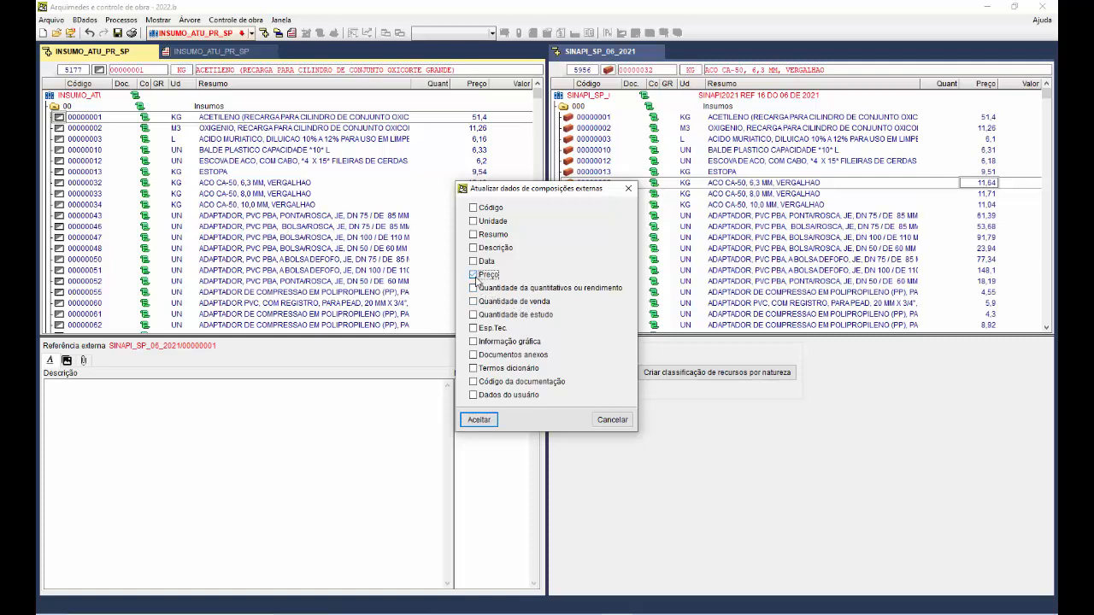
click(474, 382)
click(478, 420)
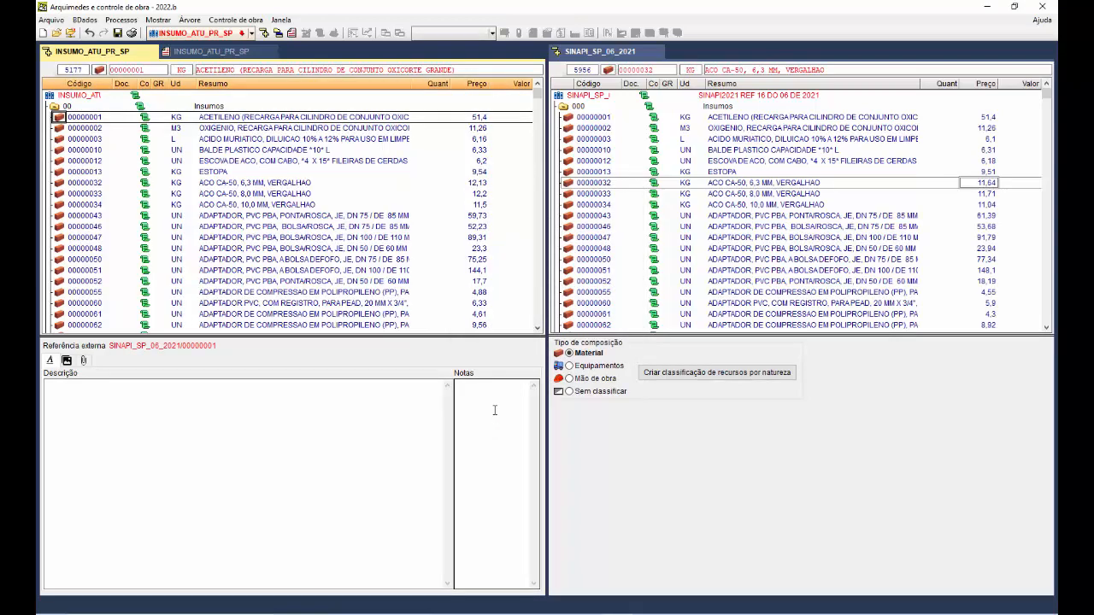
Rebuild the external references of SINAPI_SP_06_2021 with Insumo_Atu_Pr_SP as reference database, ignoring the security check and accepting the listed compositions.
click(479, 184)
click(977, 185)
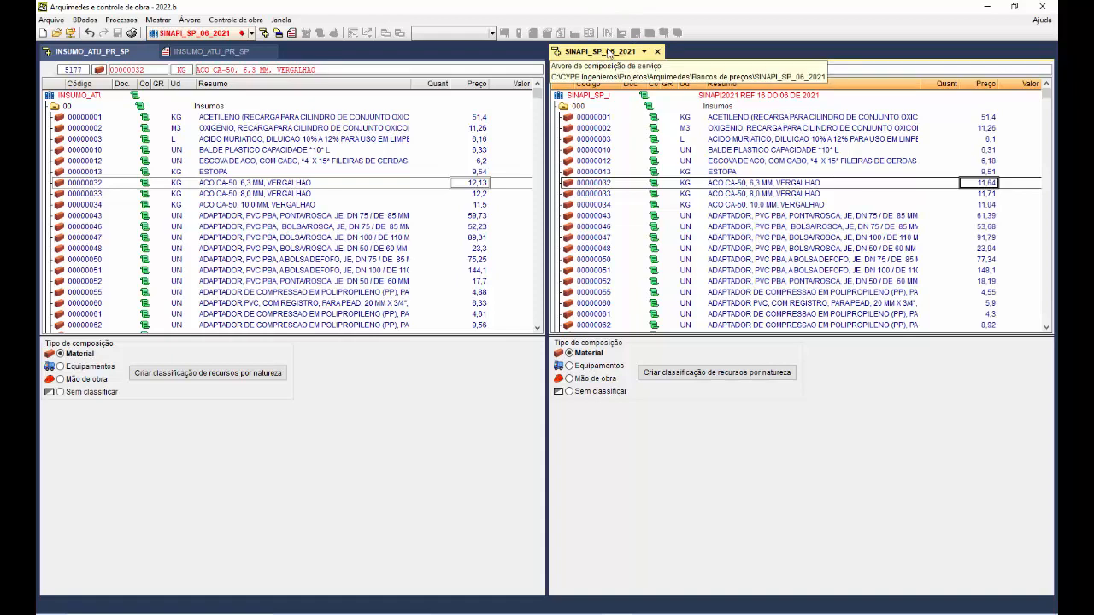
click(122, 20)
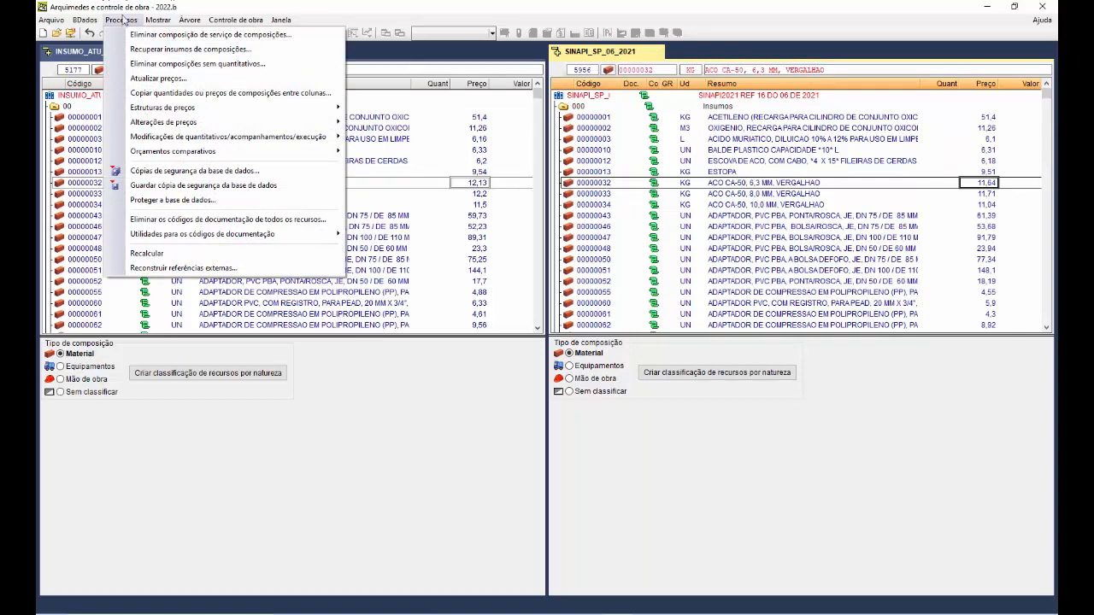
click(196, 269)
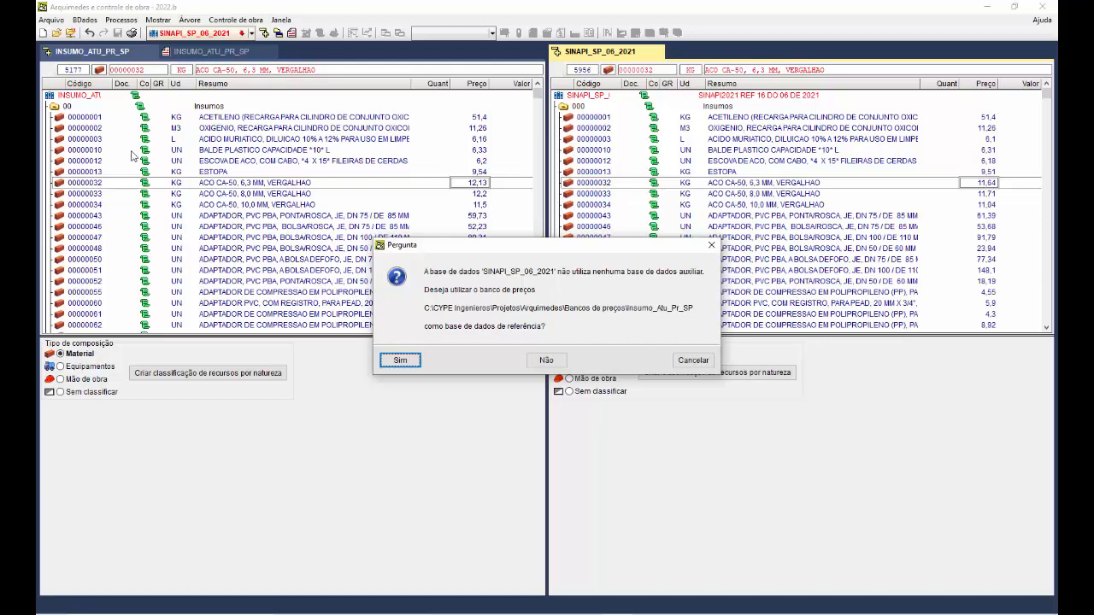
click(412, 363)
click(637, 350)
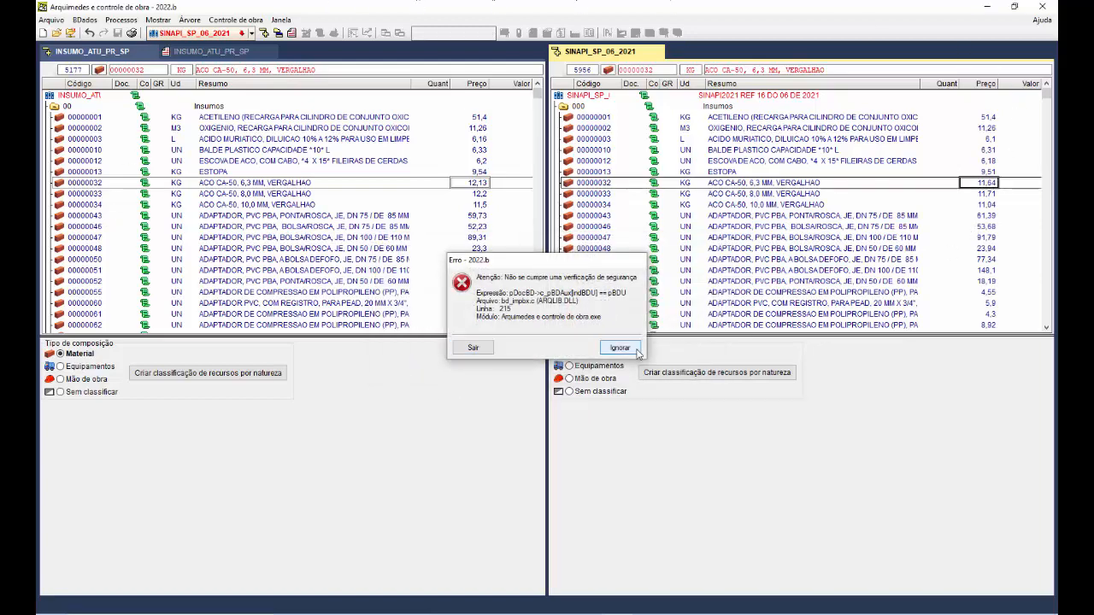
click(593, 467)
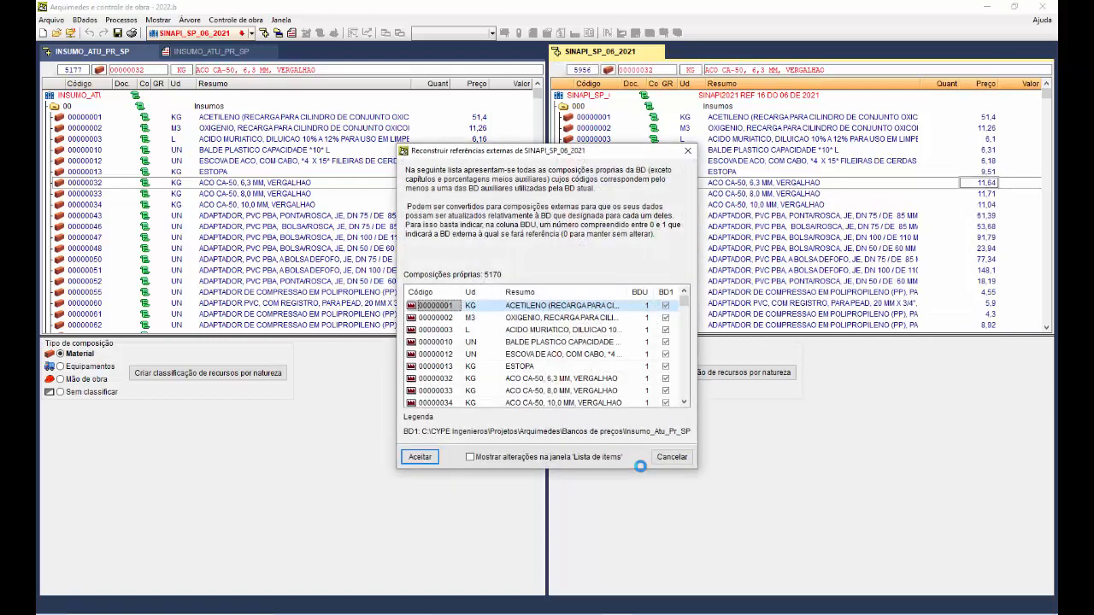
click(419, 457)
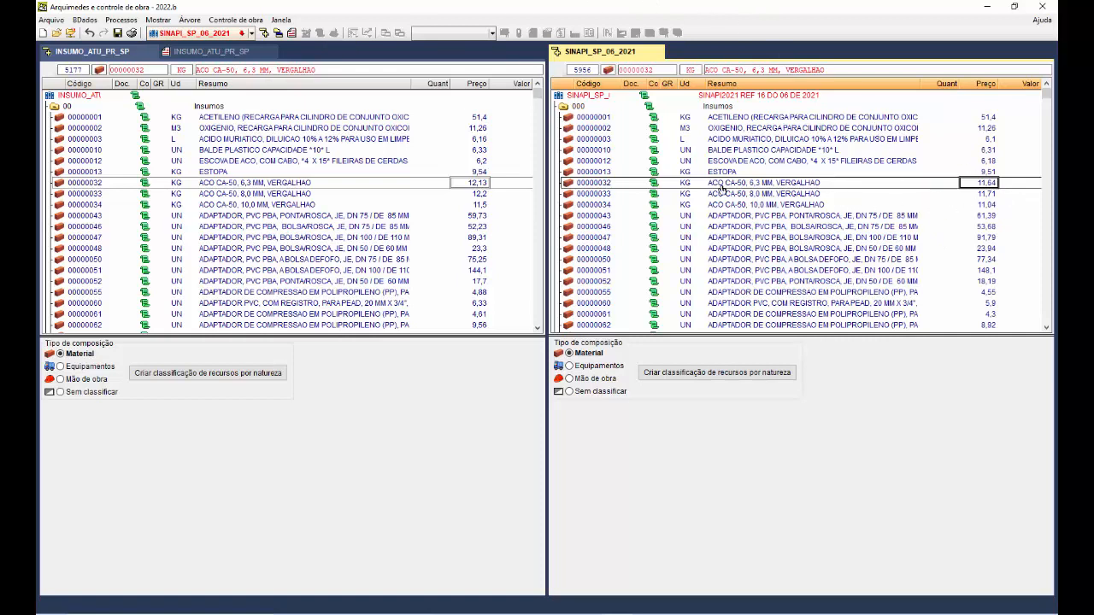
Check which databases SINAPI_SP_06_2021 uses as references, leaving them as they are.
click(163, 21)
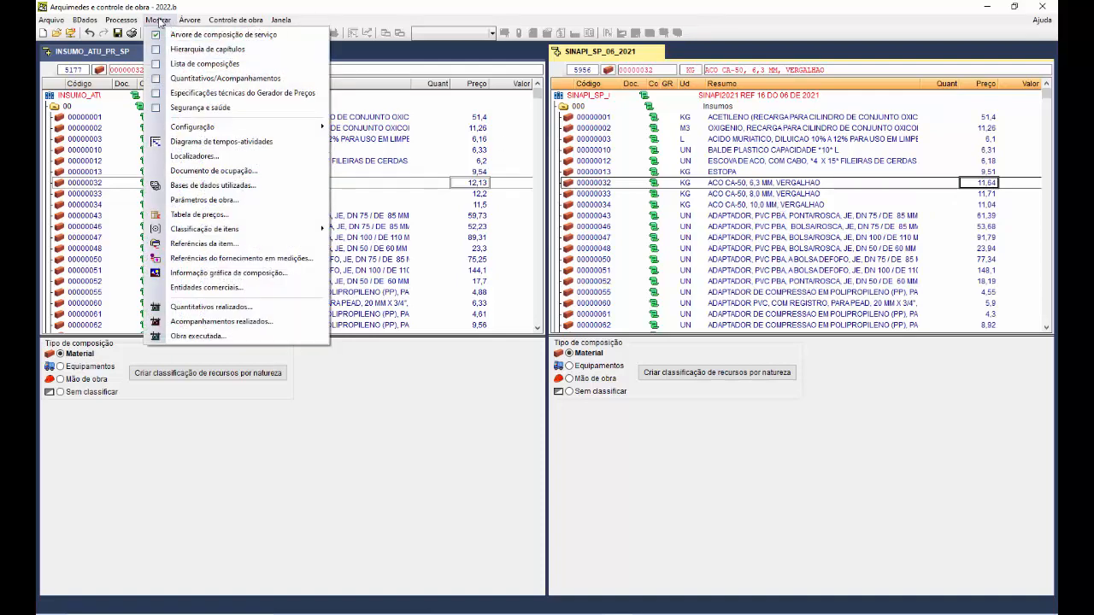
click(209, 185)
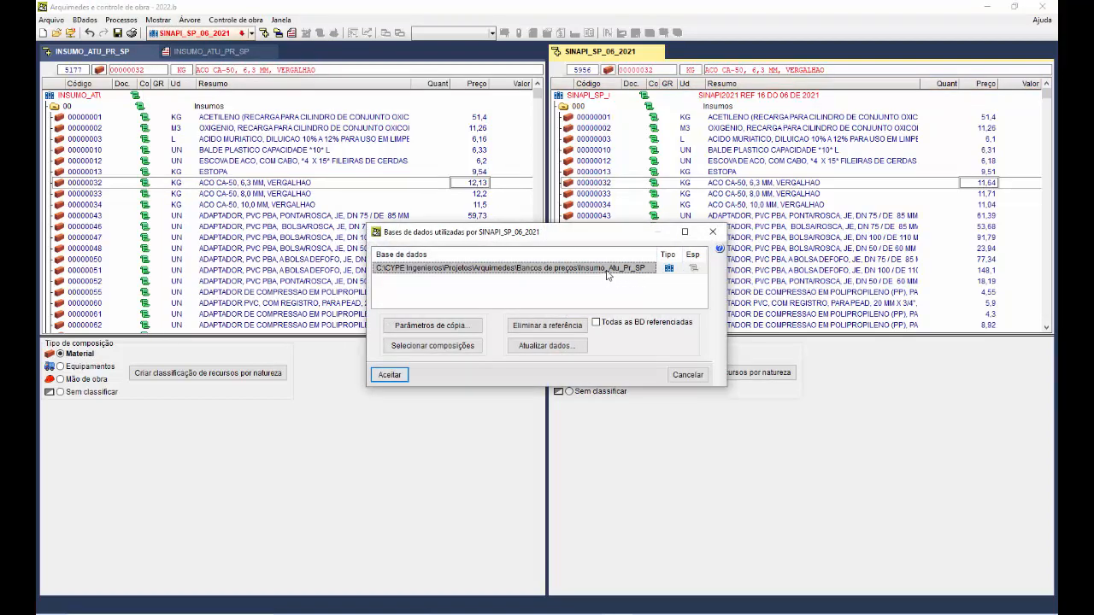
click(699, 377)
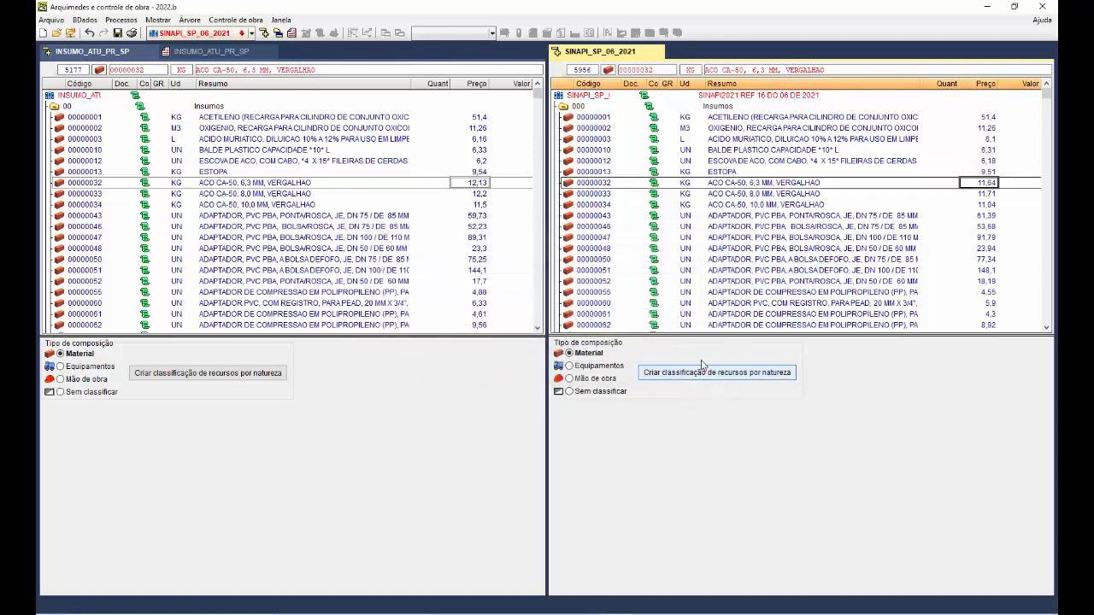
Update the external compositions of SINAPI_SP_06_2021 with only the Preço data selected.
click(118, 21)
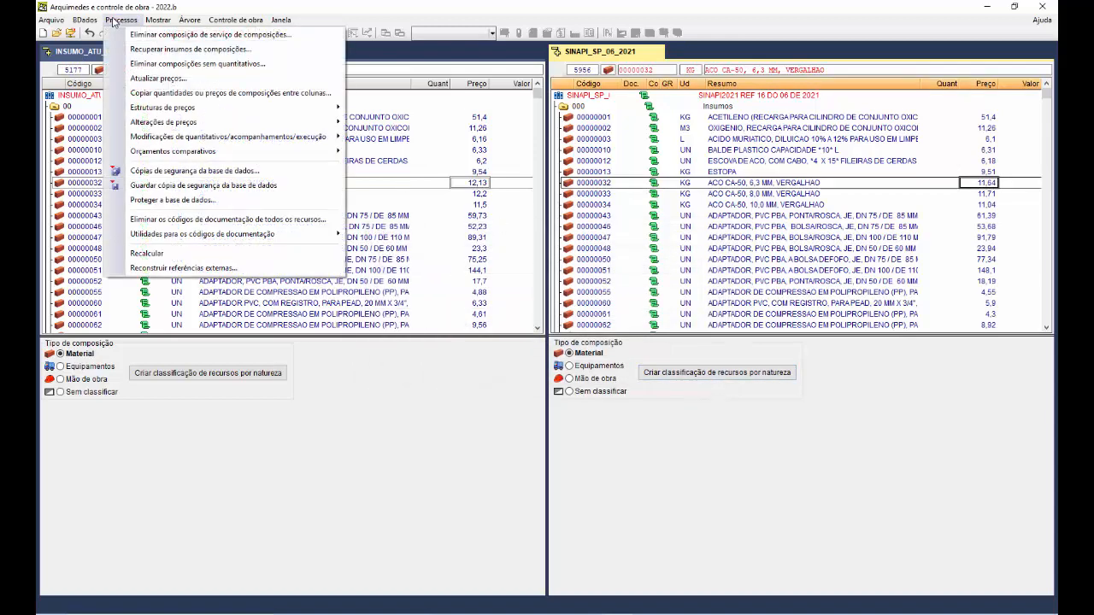
click(181, 78)
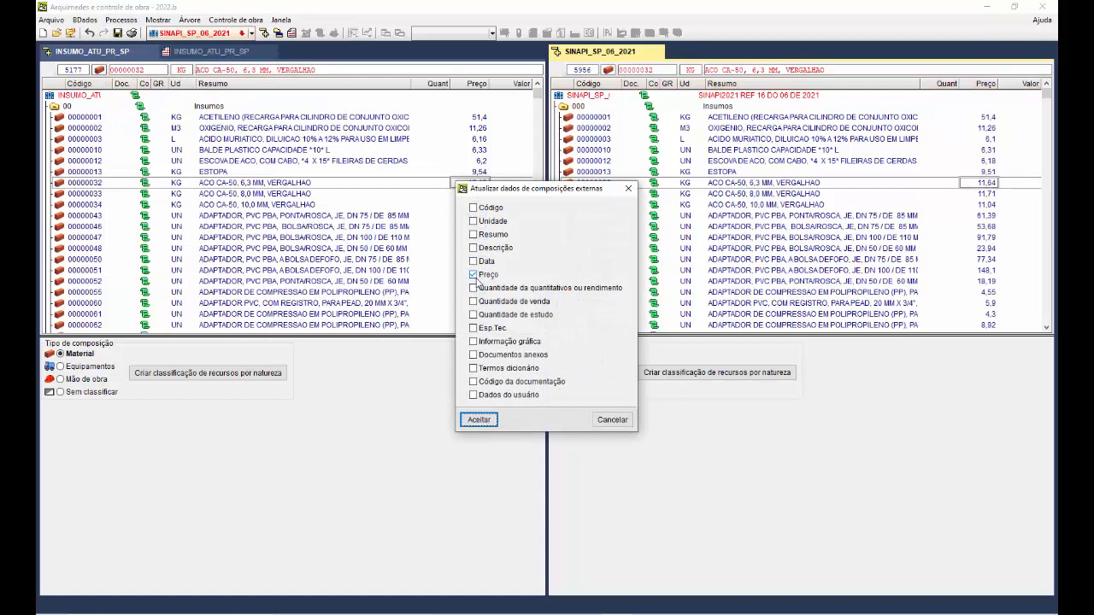
click(479, 420)
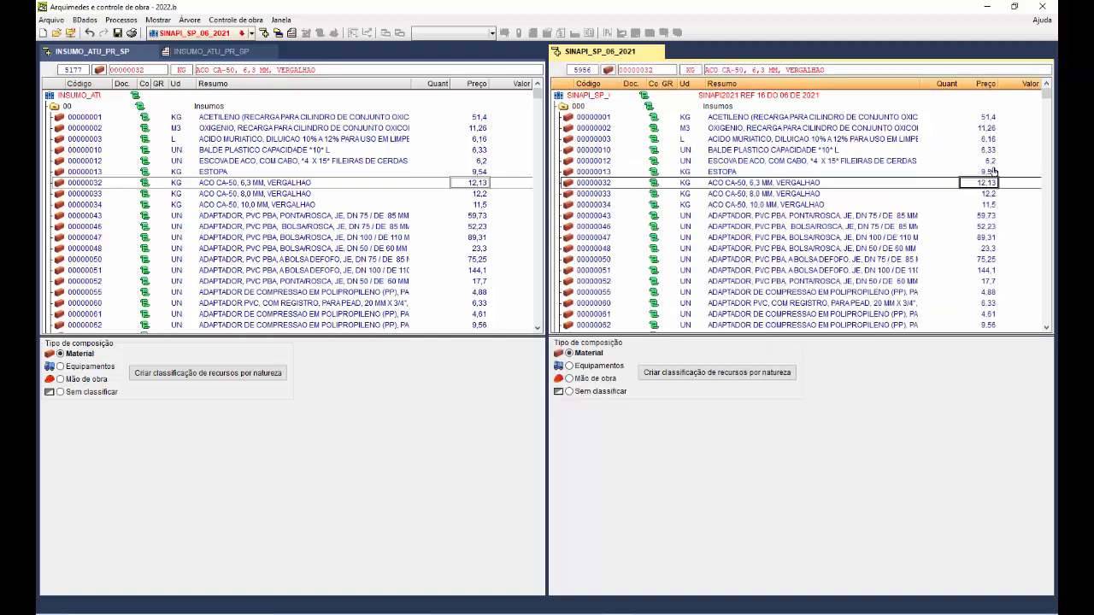
Review the updated prices of the inputs in chapter 000 Insumos of SINAPI_SP_06_2021, from the first entries to the end.
click(986, 218)
click(987, 227)
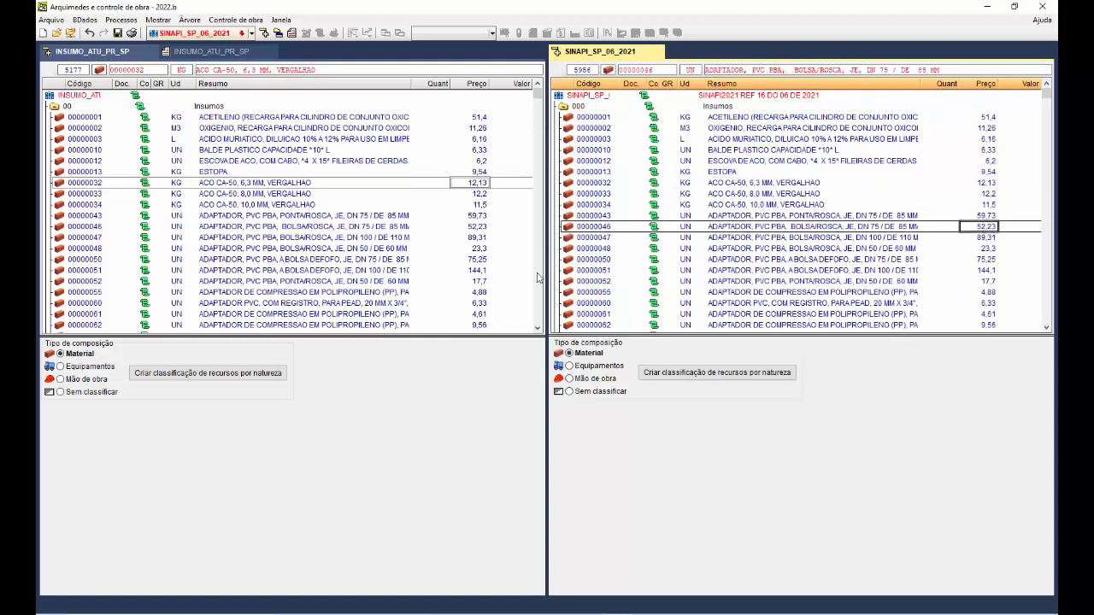
click(983, 261)
scroll(834, 282, down, 8)
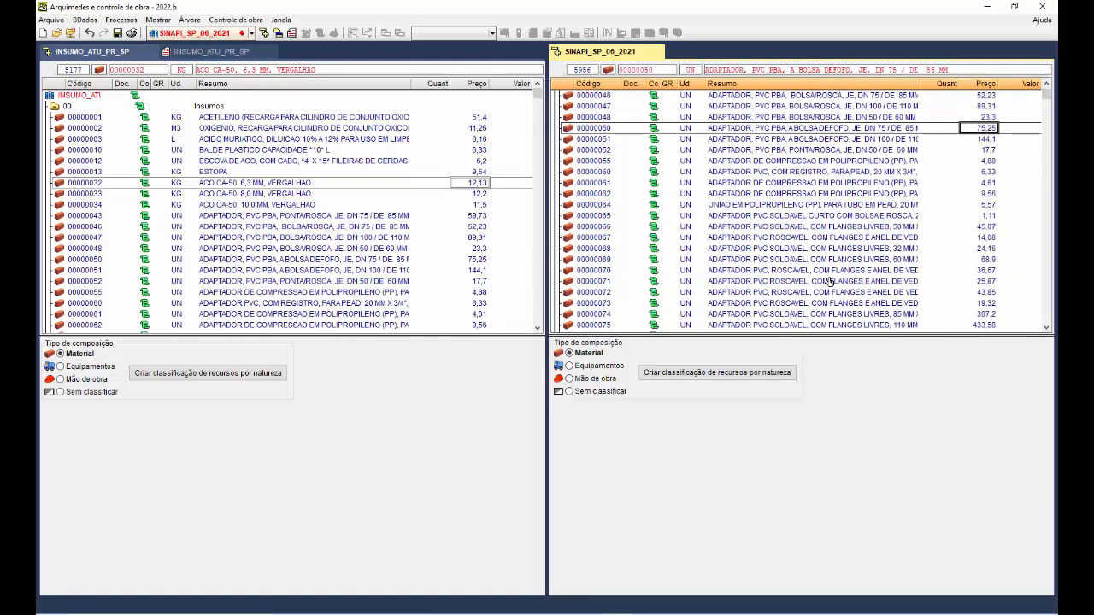
scroll(831, 282, down, 5)
drag(1046, 95, 1046, 317)
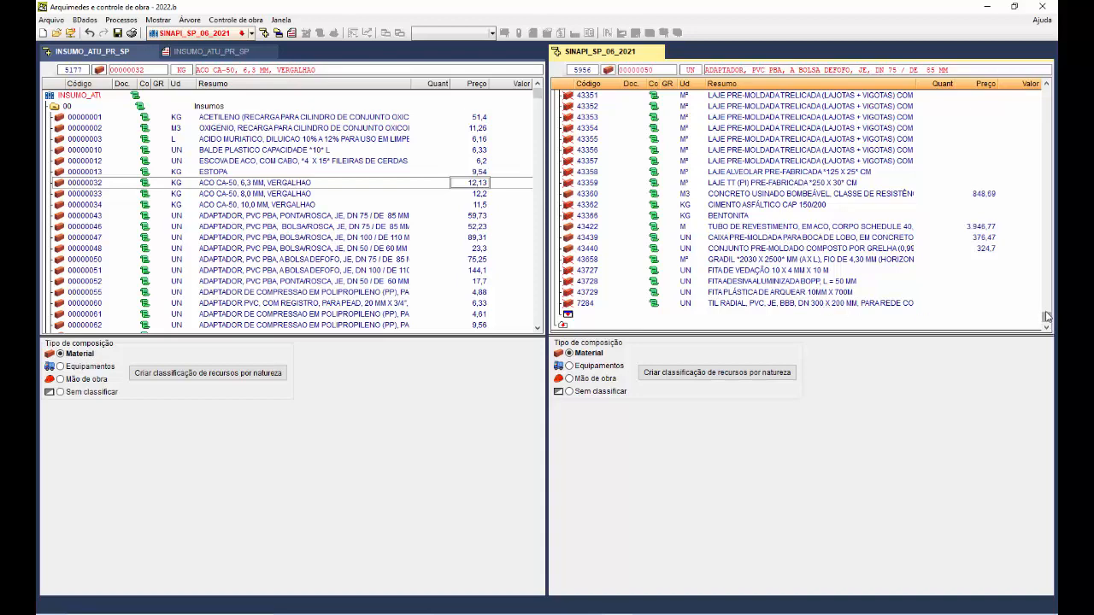
drag(1046, 316, 1048, 120)
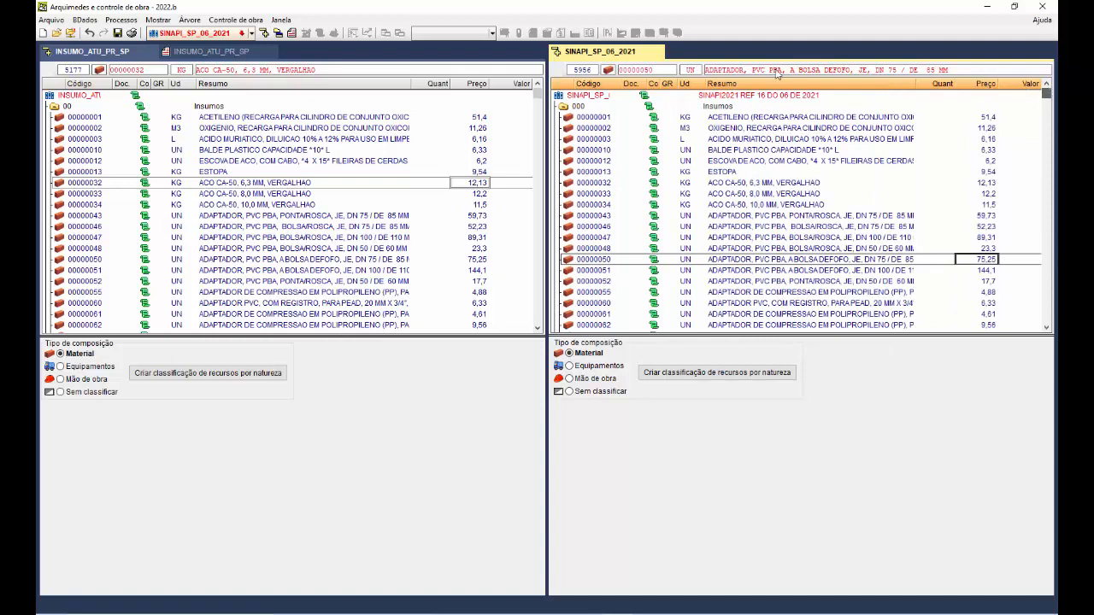
Collapse chapter 000 Insumos, expand composition 100357 in chapter 006 Estrutura e Trama para cobertura, and select its input 00004400.
click(563, 109)
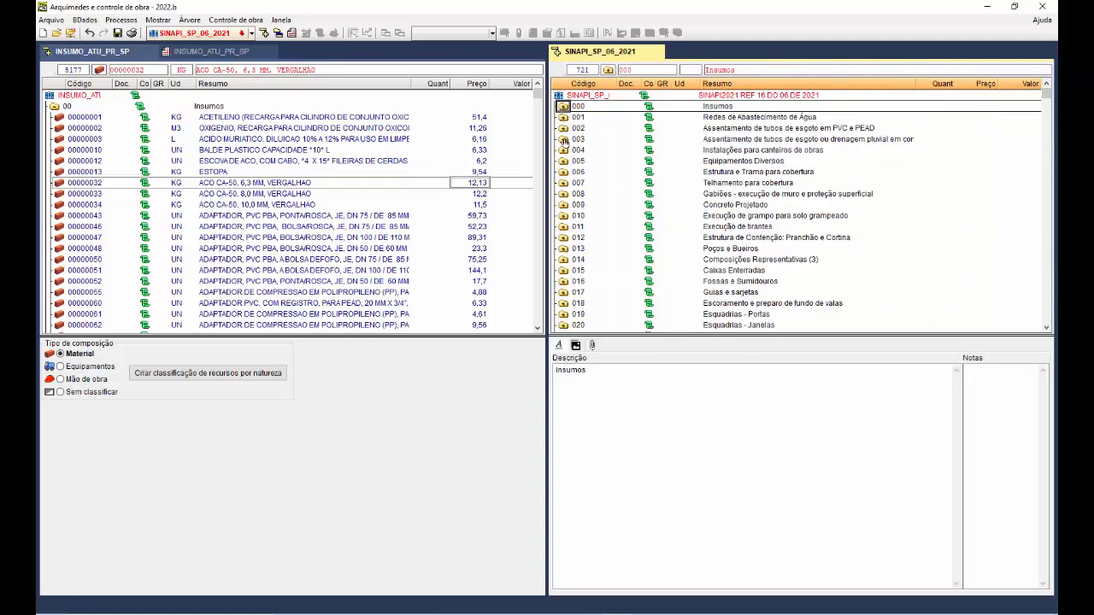
click(562, 172)
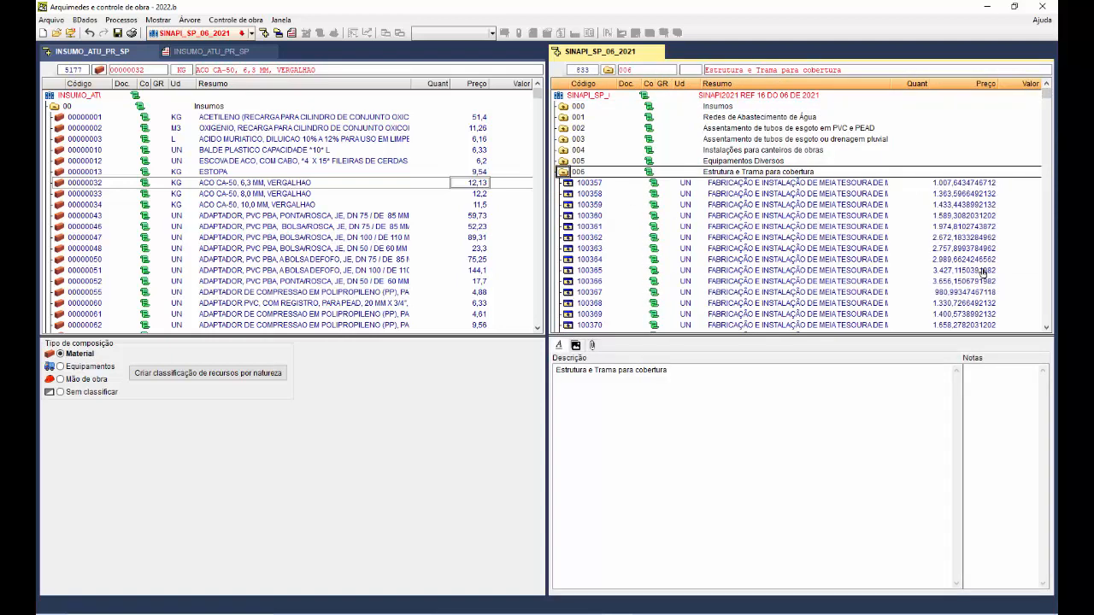
click(566, 184)
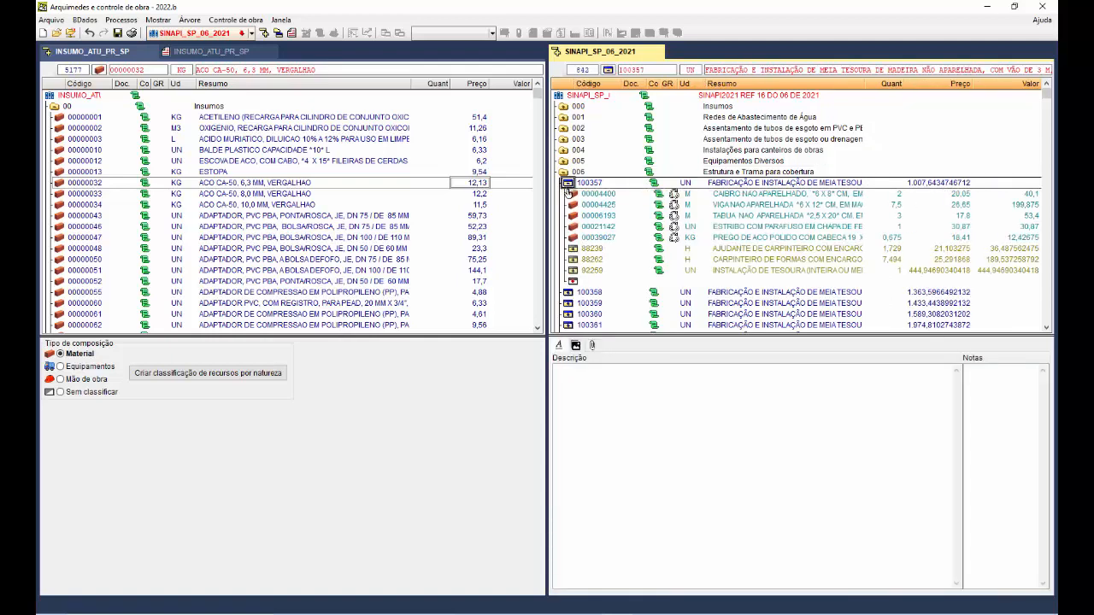
click(605, 194)
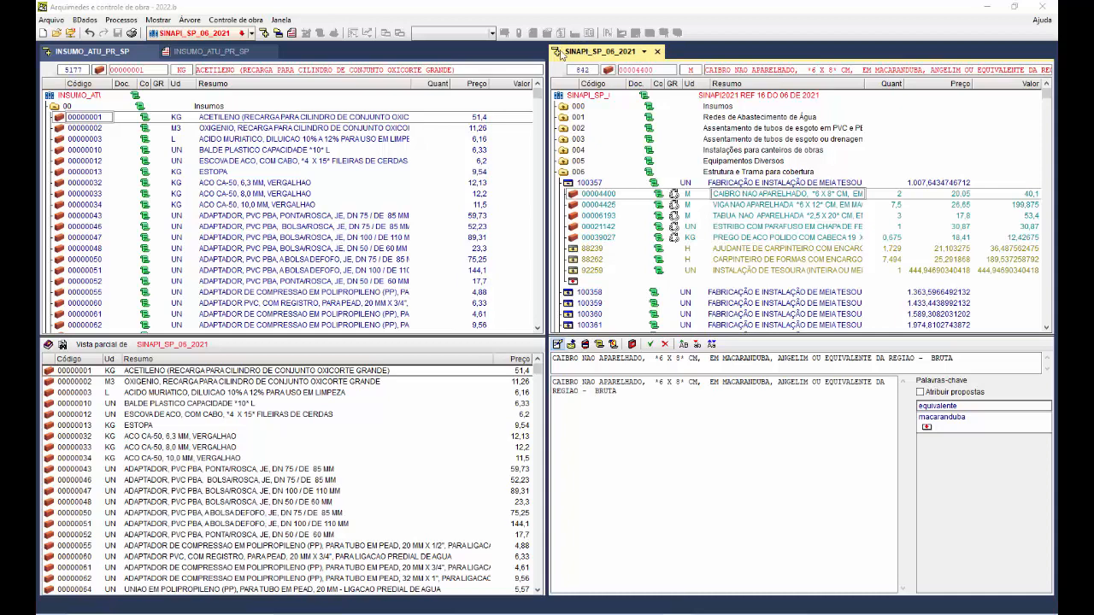
Save the SINAPI_SP_06_2021 price bank under the new name SINAPI_SP_07_2021.dbd in the Bancos de preços folder.
click(51, 20)
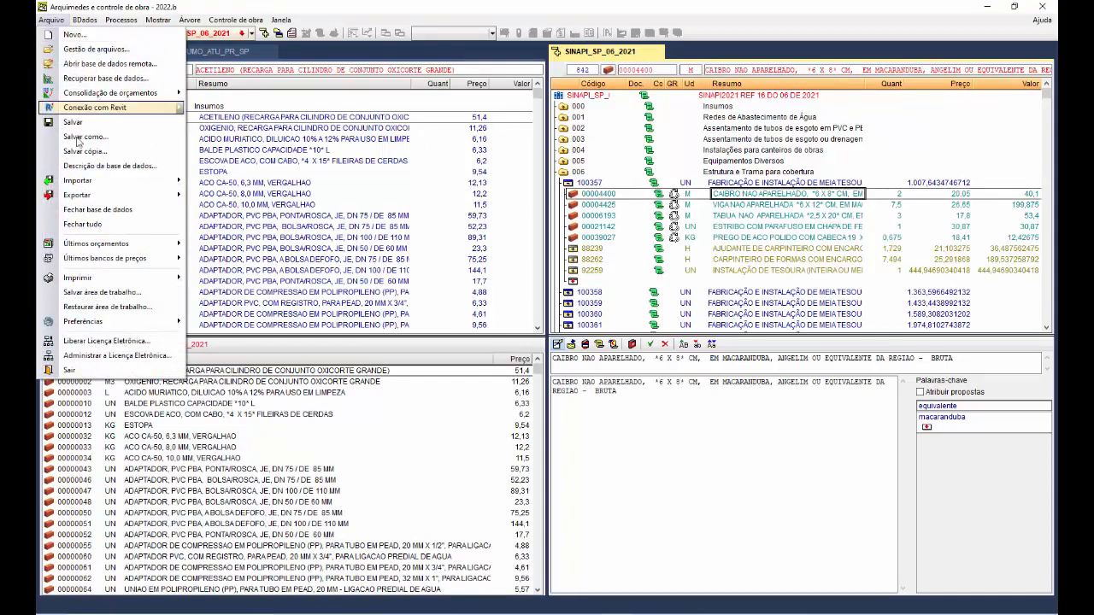
click(88, 140)
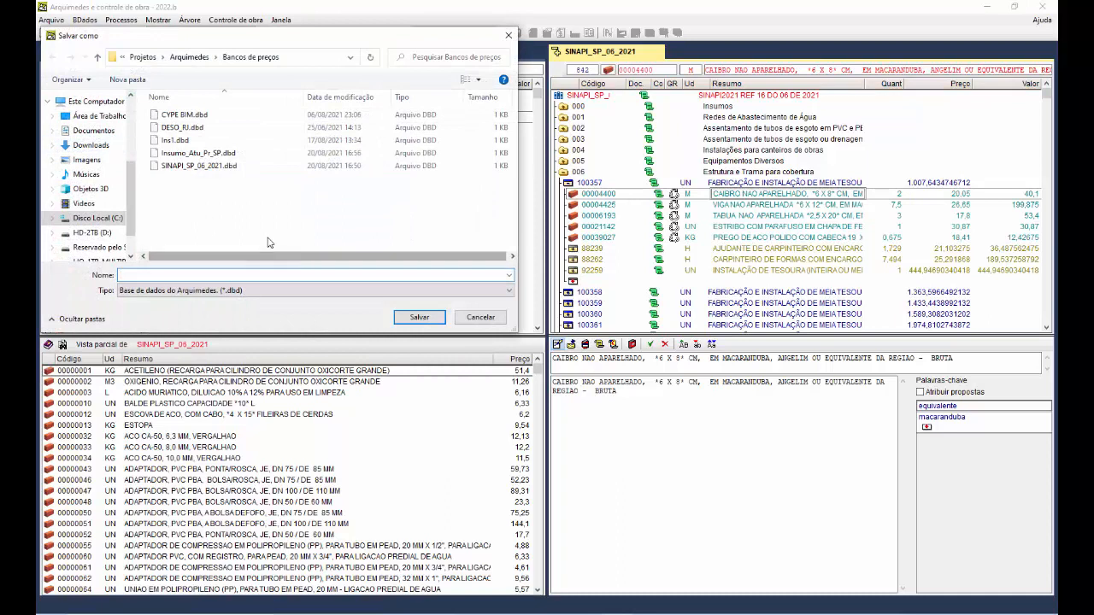
click(210, 167)
double_click(160, 274)
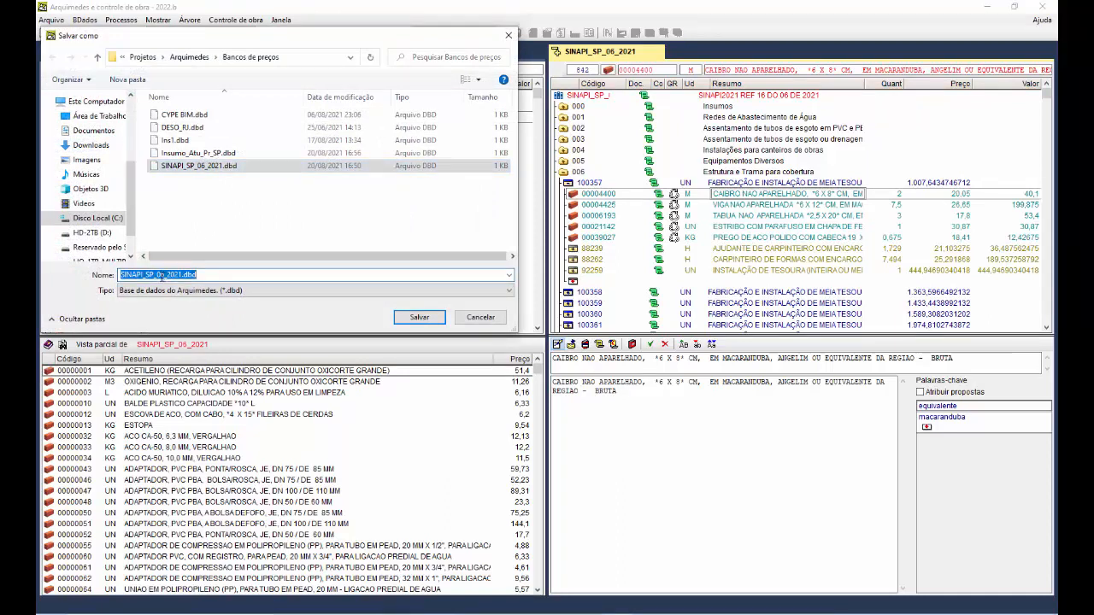
click(185, 274)
key(BackSpace)
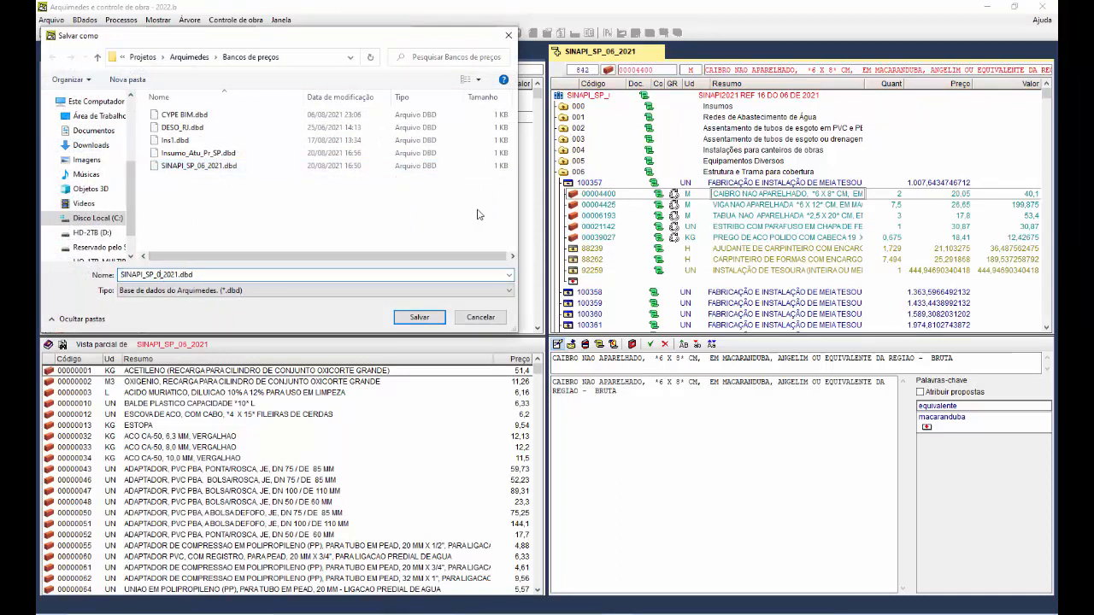
text(7)
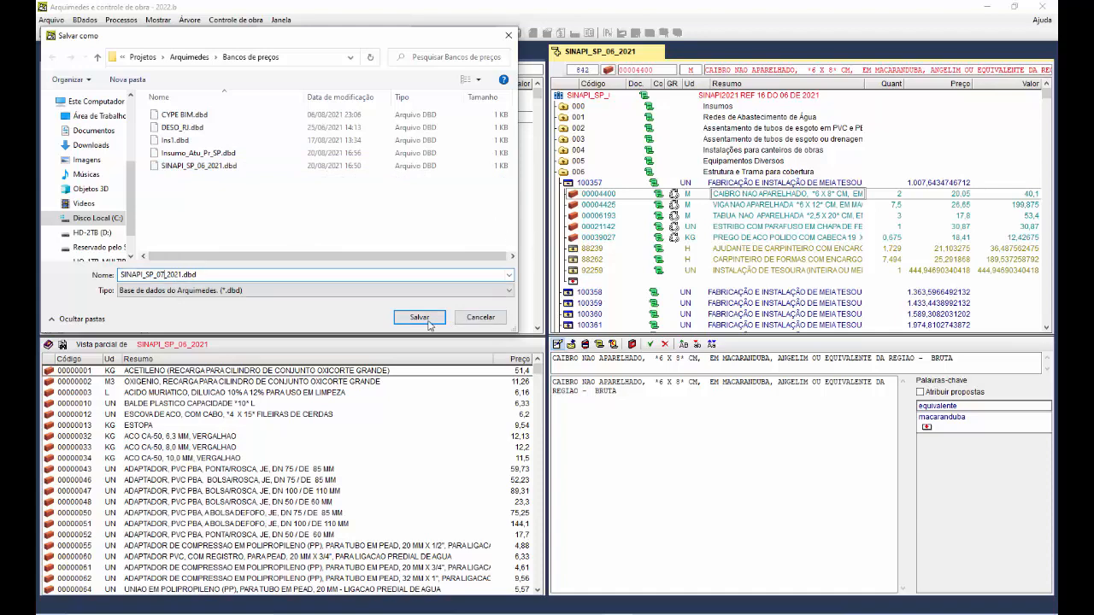
click(427, 320)
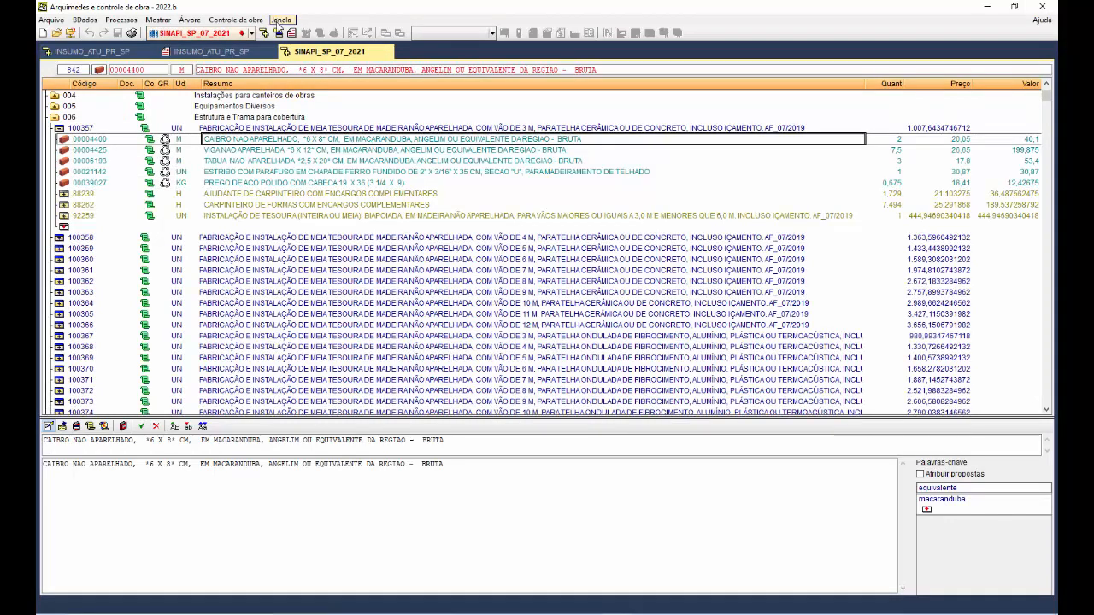
Place SINAPI_SP_07_2021 in a new vertical group beside INSUMO_ATU_PR_SP and inspect the price and reference entry of input 00004400.
click(280, 19)
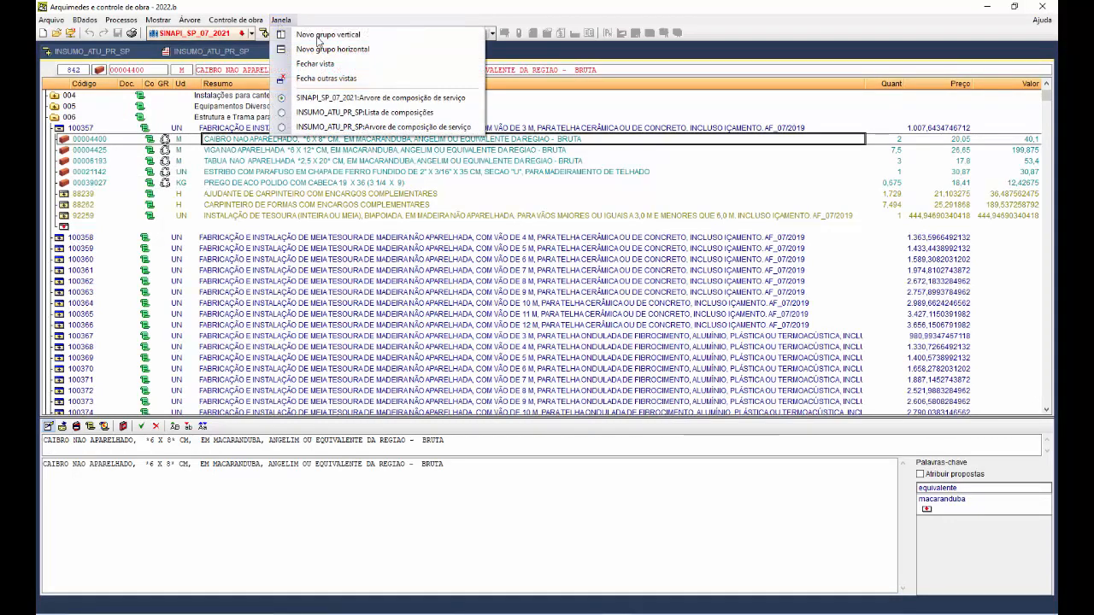
click(343, 35)
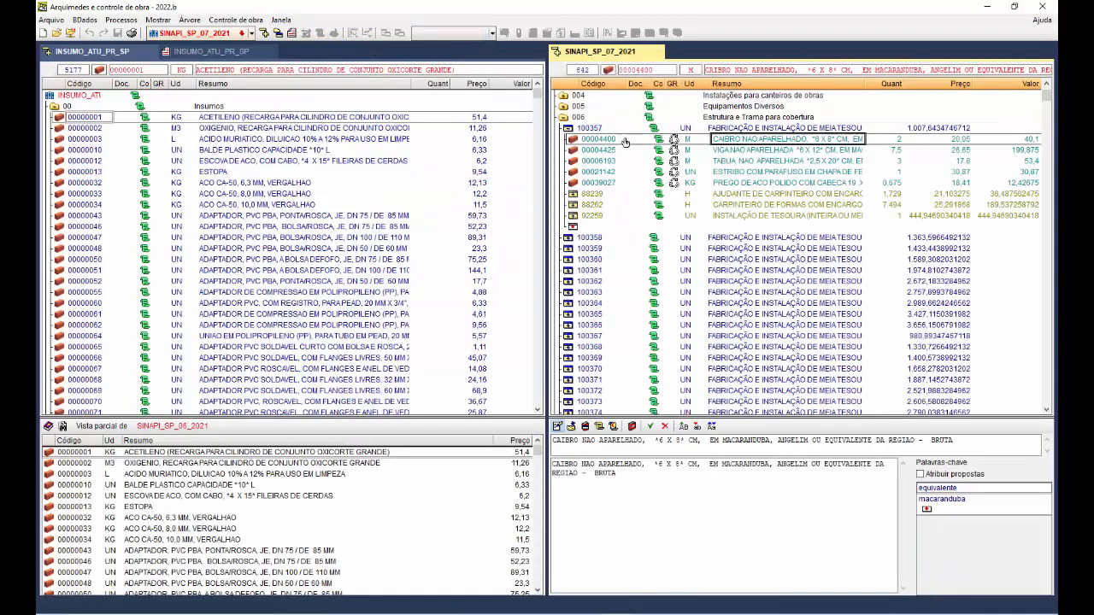
click(959, 140)
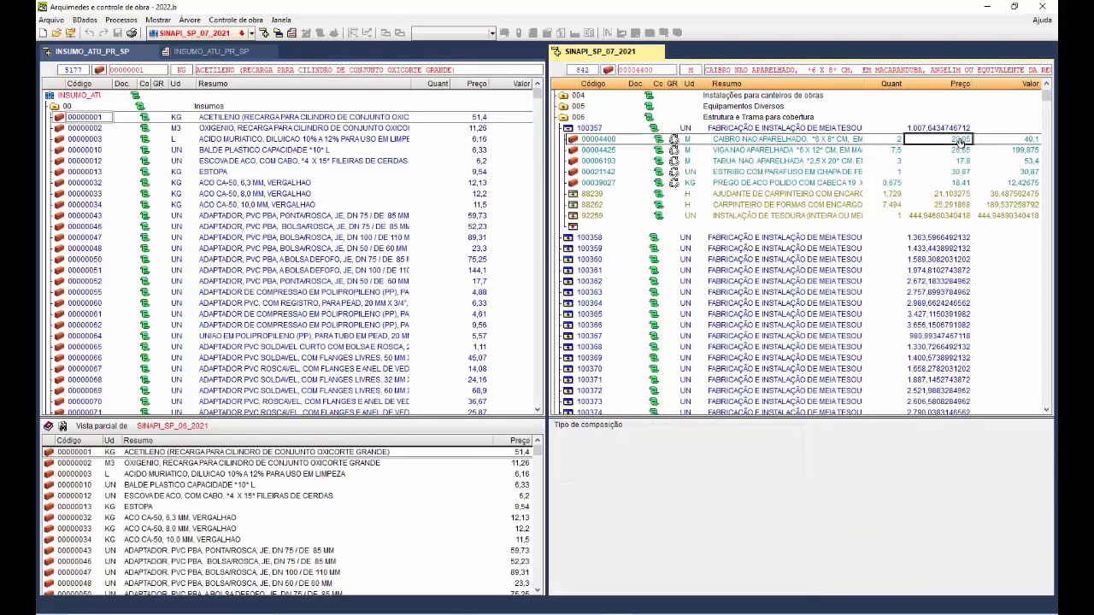
click(595, 139)
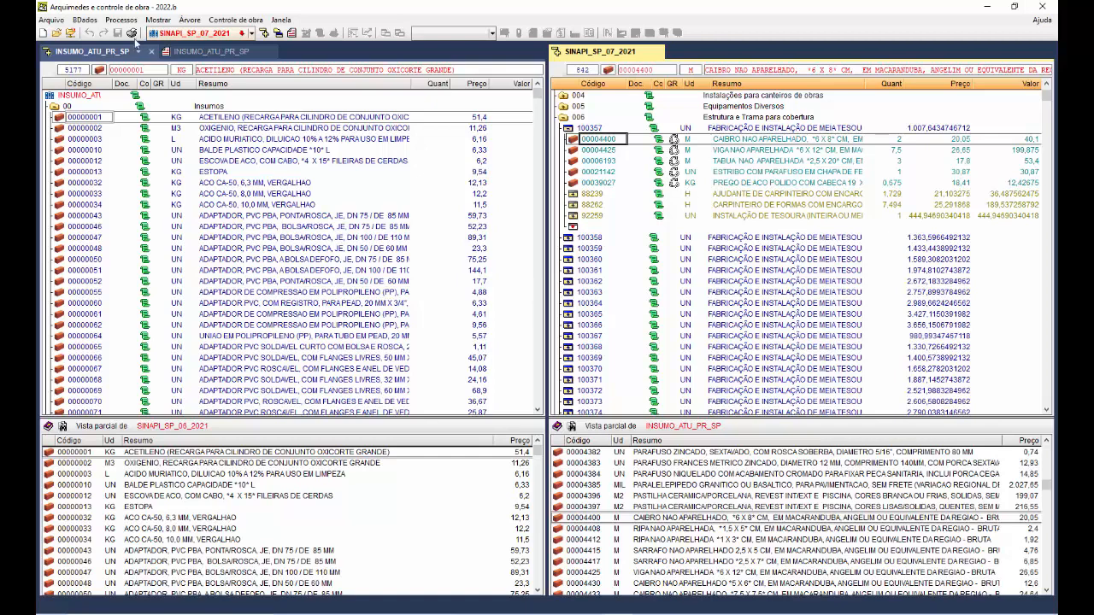
Check which databases SINAPI_SP_07_2021 uses as references, leaving them as they are.
click(165, 22)
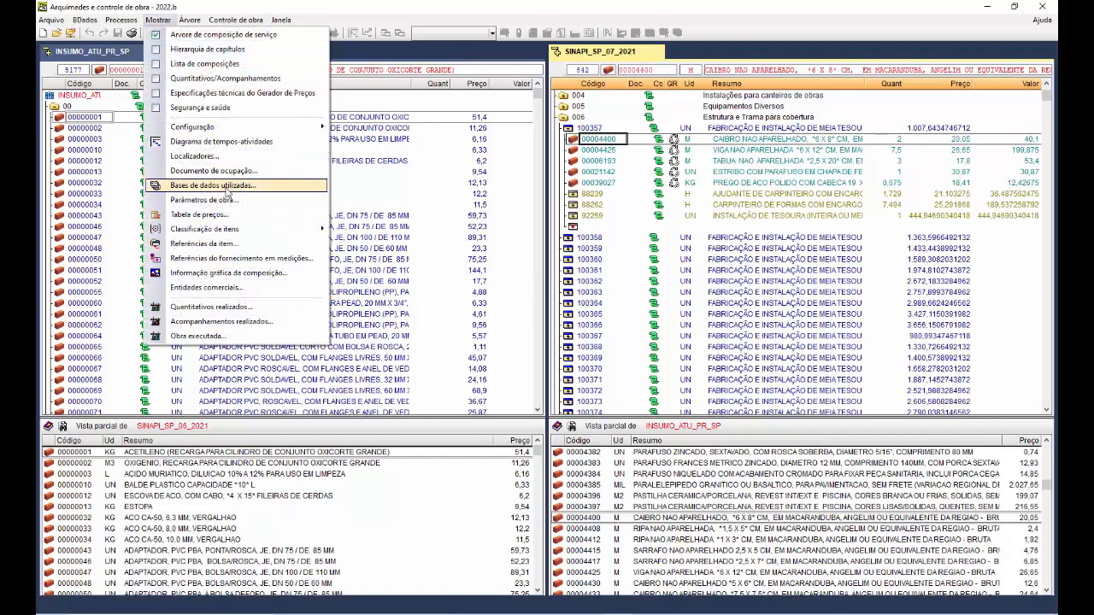
click(226, 190)
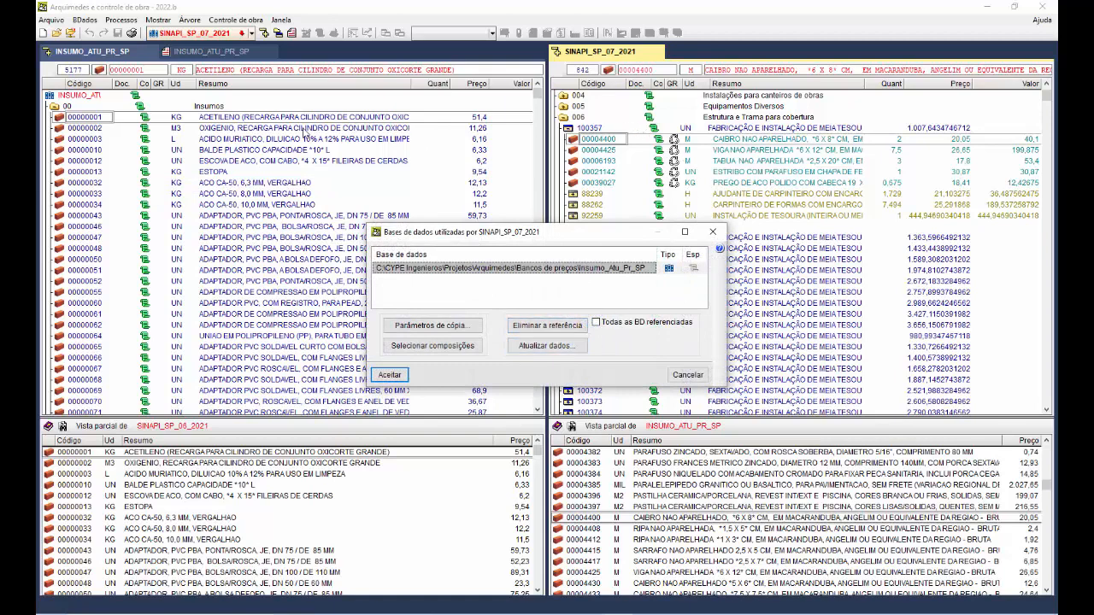
click(687, 374)
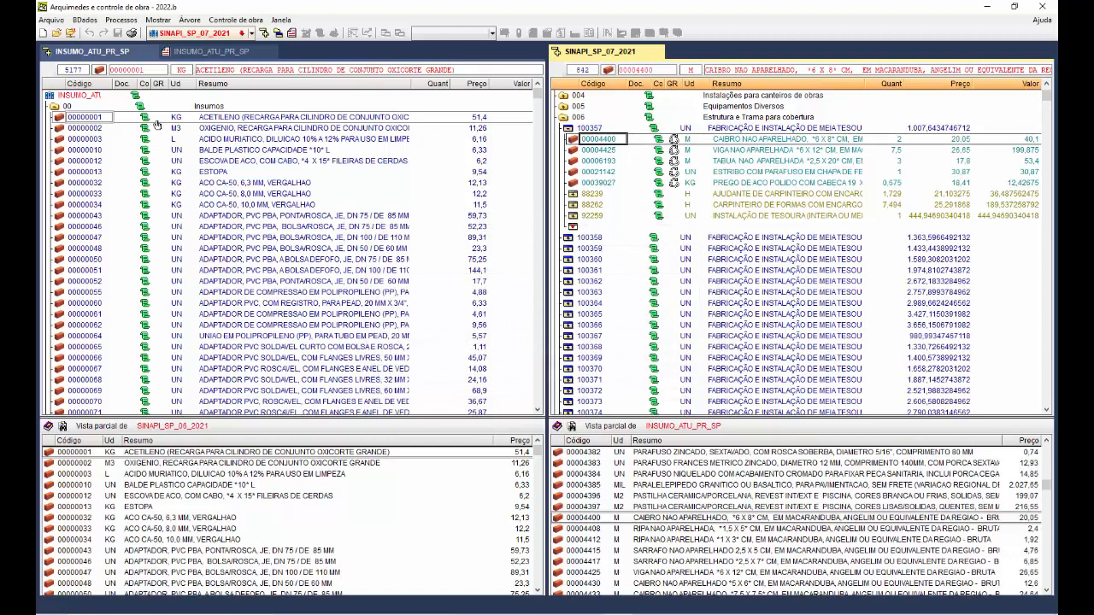
click(85, 118)
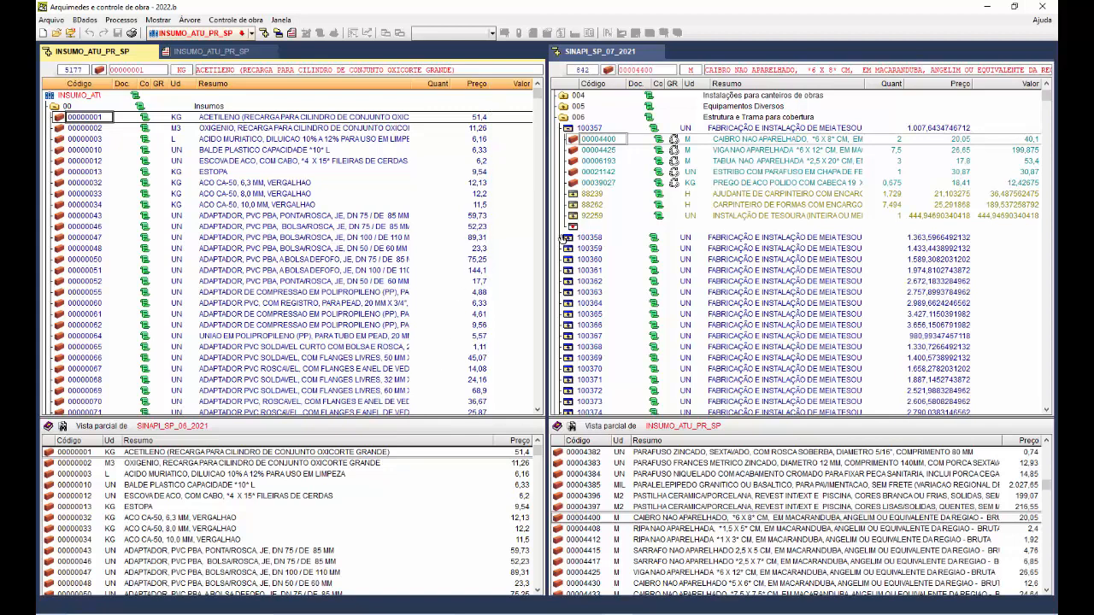
click(596, 140)
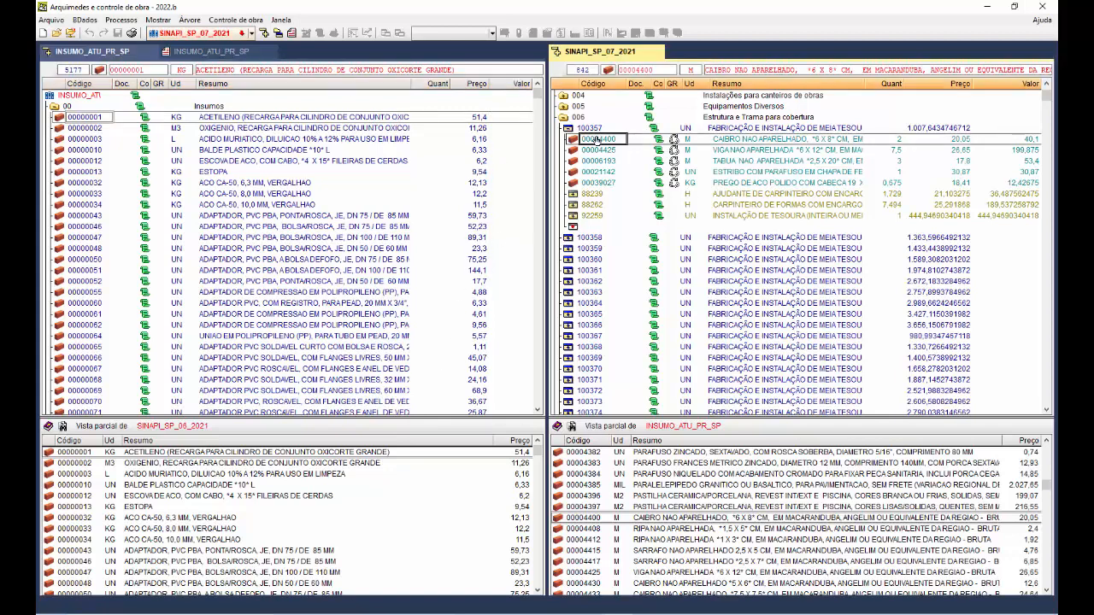
click(158, 23)
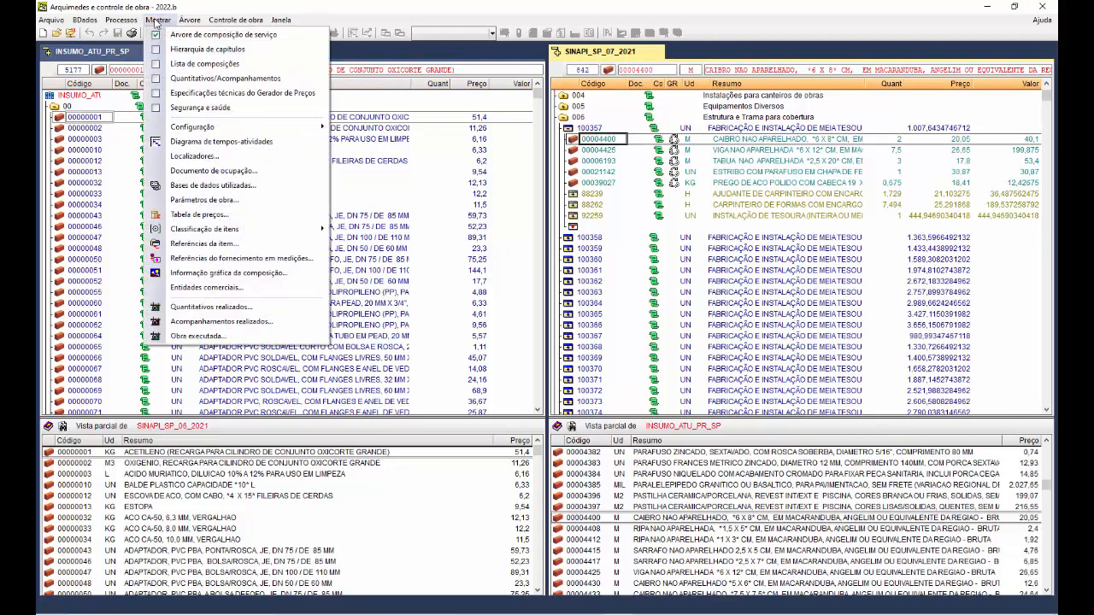
mouse_move(126, 23)
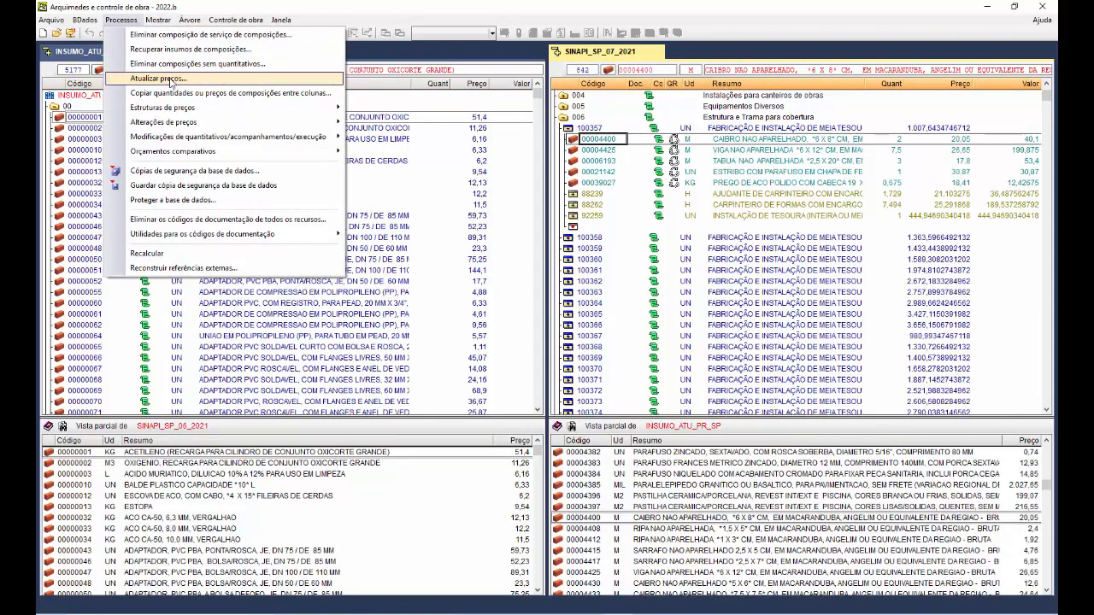